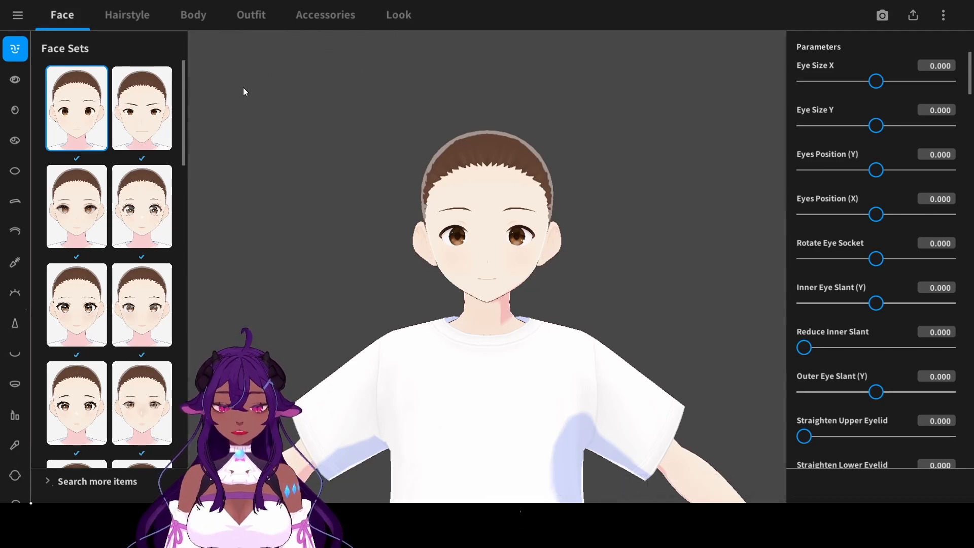
- Raise the outline widths of the hair and accessories to about the same level as the face and body outlines
click(399, 28)
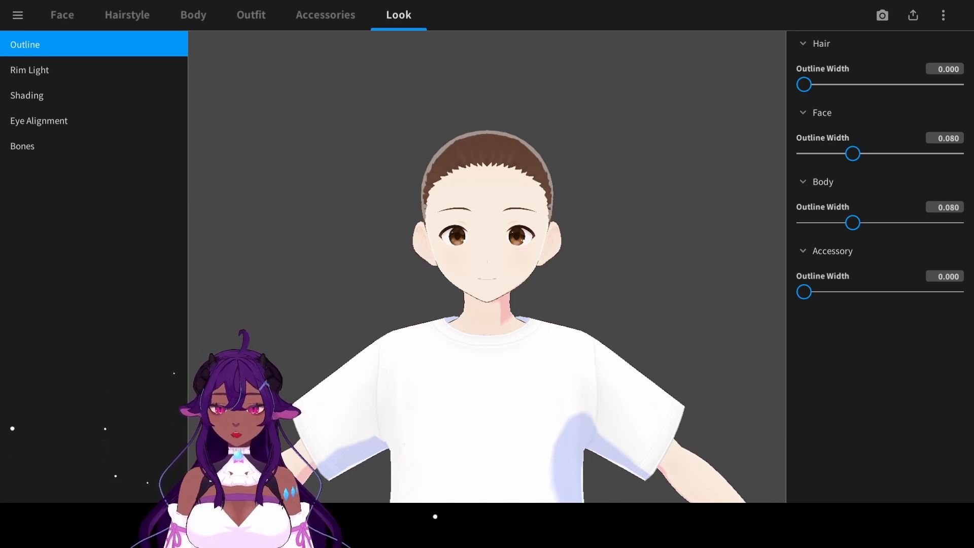
drag(815, 82, 856, 93)
drag(811, 297, 853, 291)
- Set the rim light intensity to 0 for the hair, face and body
click(150, 67)
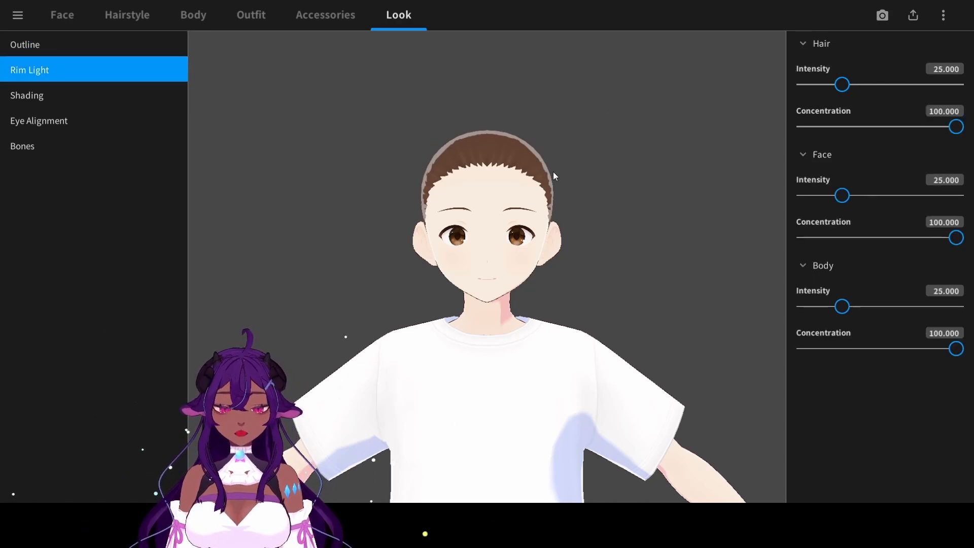
drag(836, 85, 793, 86)
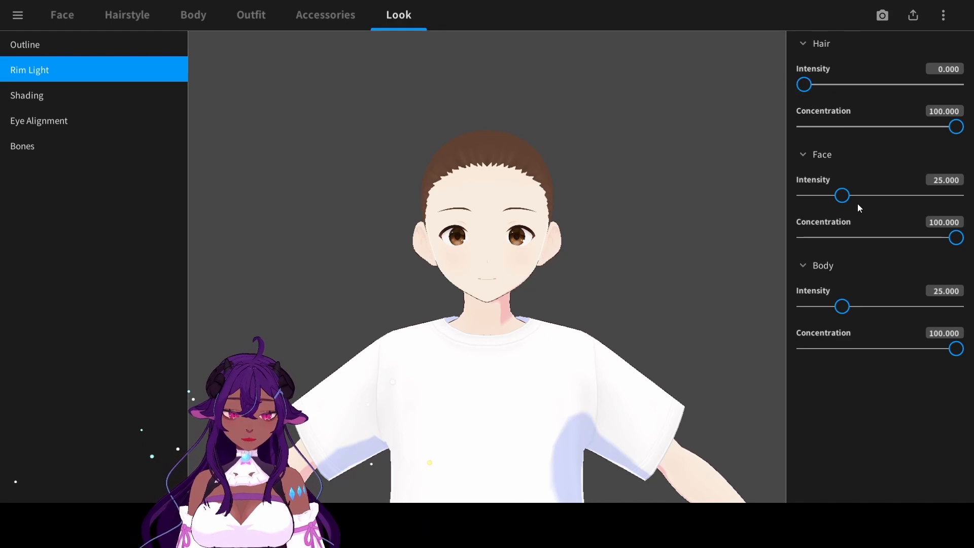
drag(841, 195, 799, 197)
drag(842, 306, 798, 317)
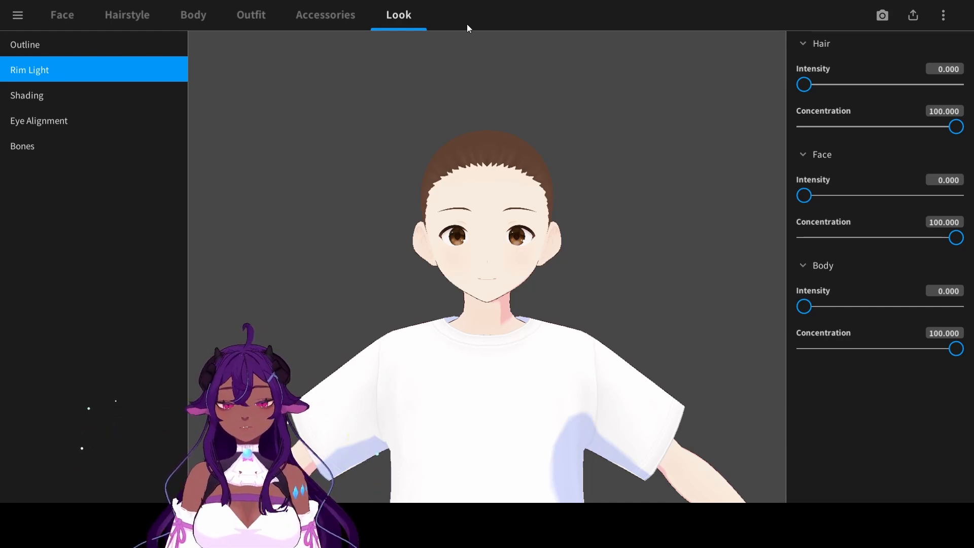
- Set the shading area to -1.000 and the shading hardness to 1.000 for the face, hair and body
click(61, 95)
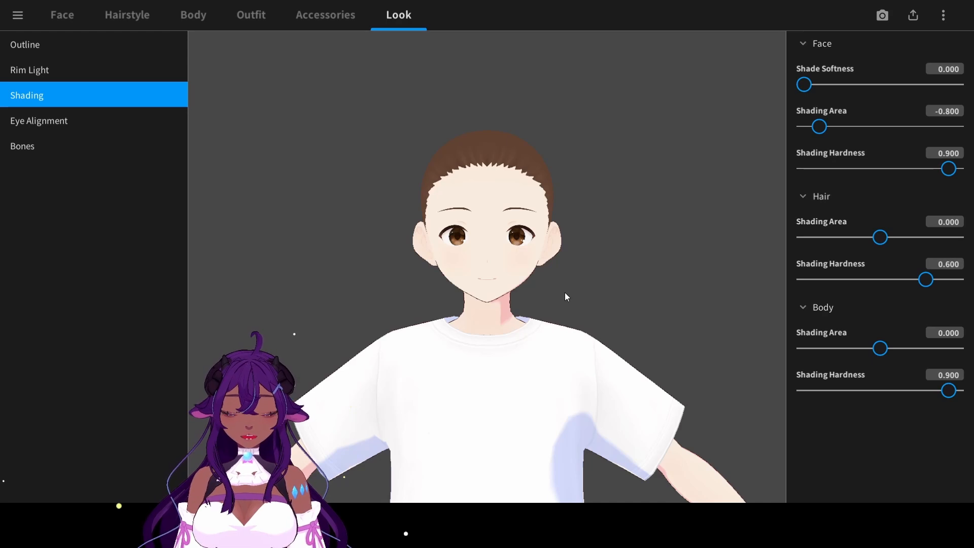
middle_drag(555, 329, 552, 254)
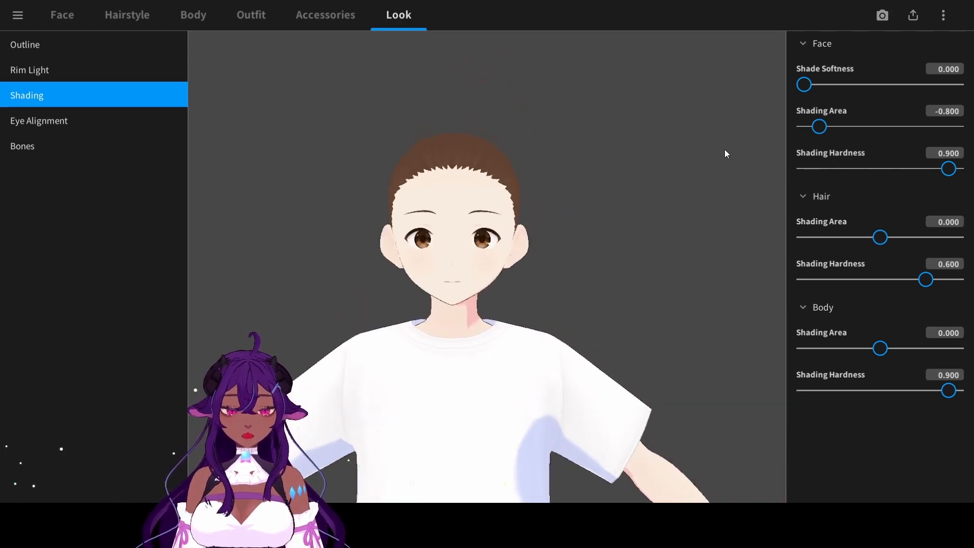
drag(819, 126, 784, 128)
drag(948, 169, 971, 168)
drag(877, 238, 795, 249)
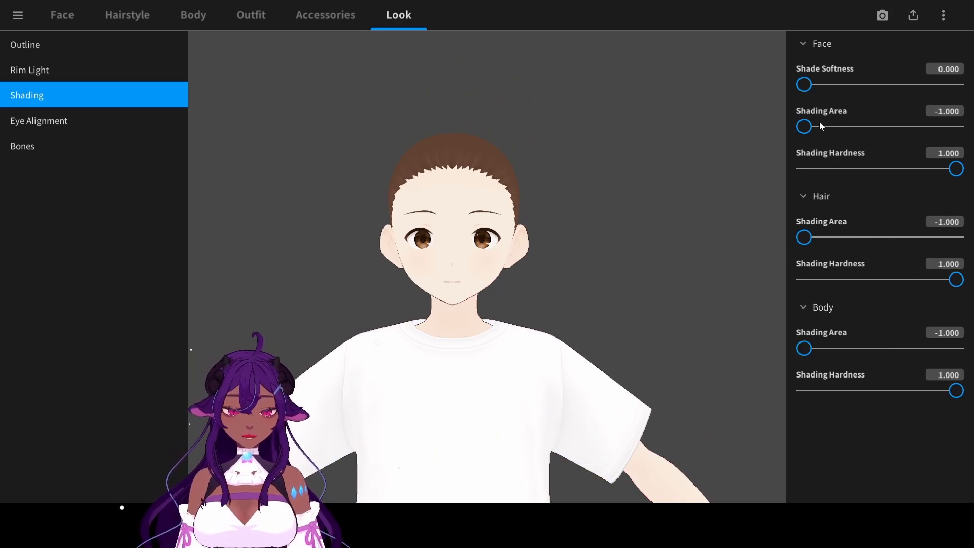
mouse_move(822, 124)
mouse_down()
mouse_move(847, 127)
mouse_move(798, 133)
mouse_up()
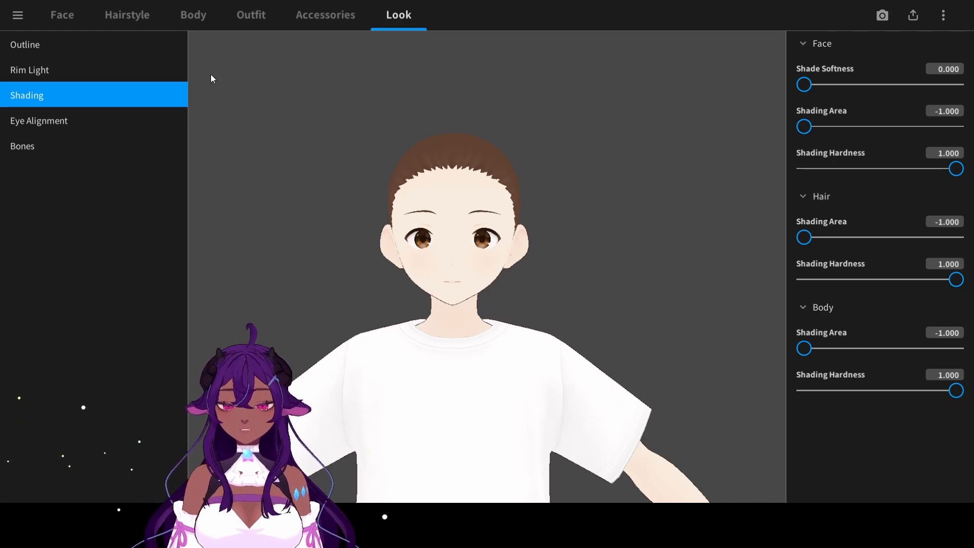
- Reduce the model's head size to -0.099 in the body parameters
click(31, 146)
click(89, 13)
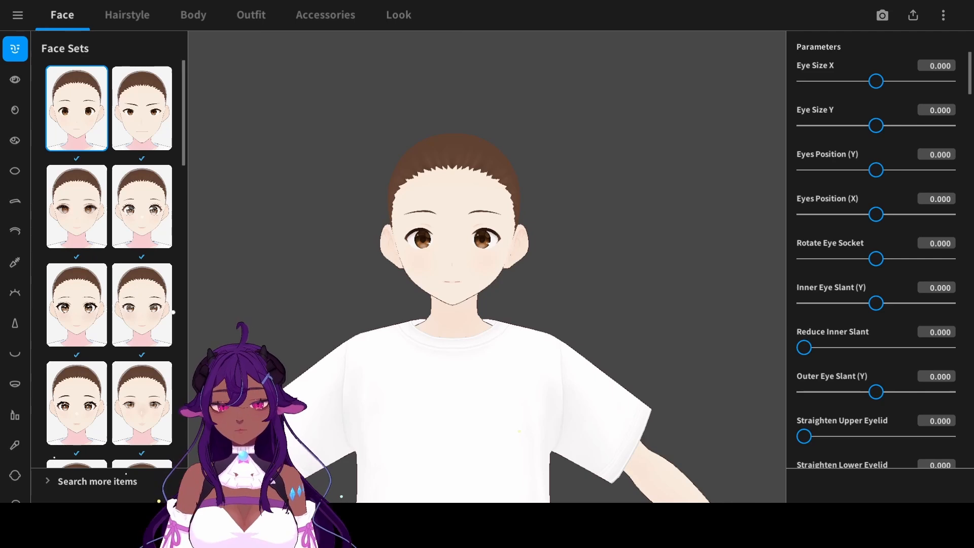
click(185, 18)
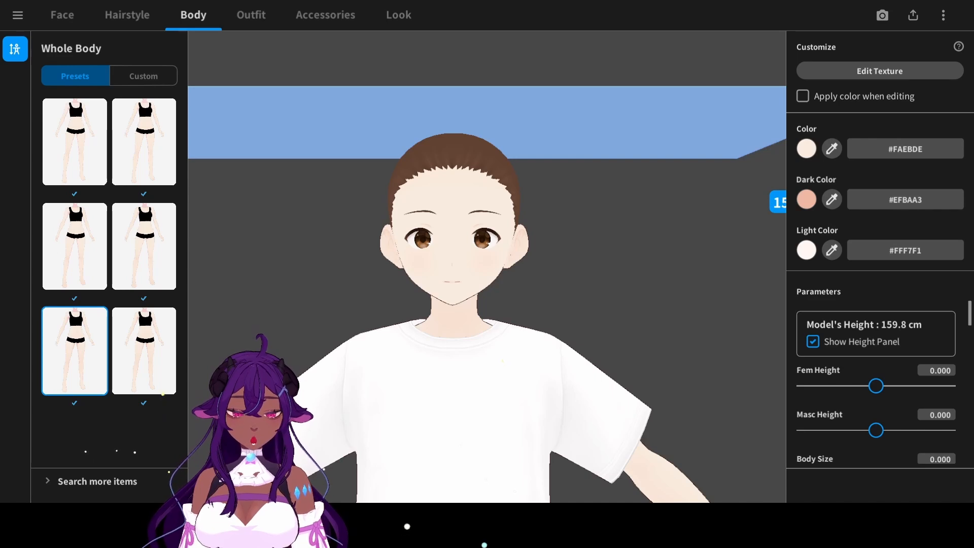
scroll(959, 293, down, 5)
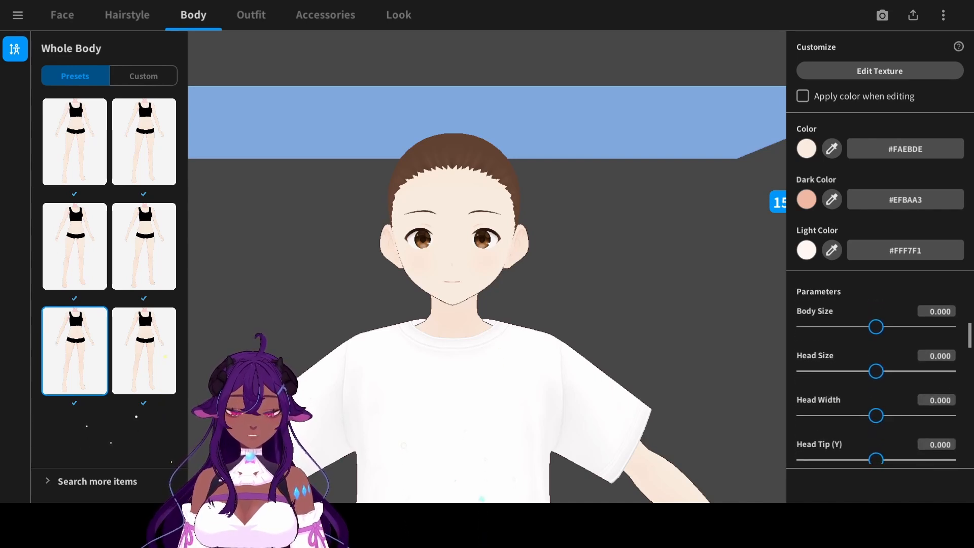
scroll(958, 325, up, 5)
scroll(956, 346, down, 5)
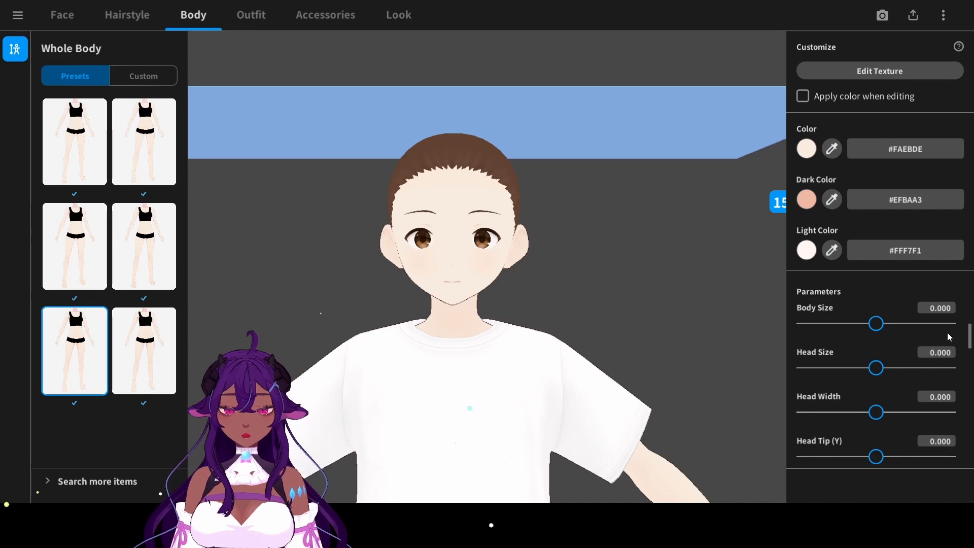
drag(878, 369, 873, 374)
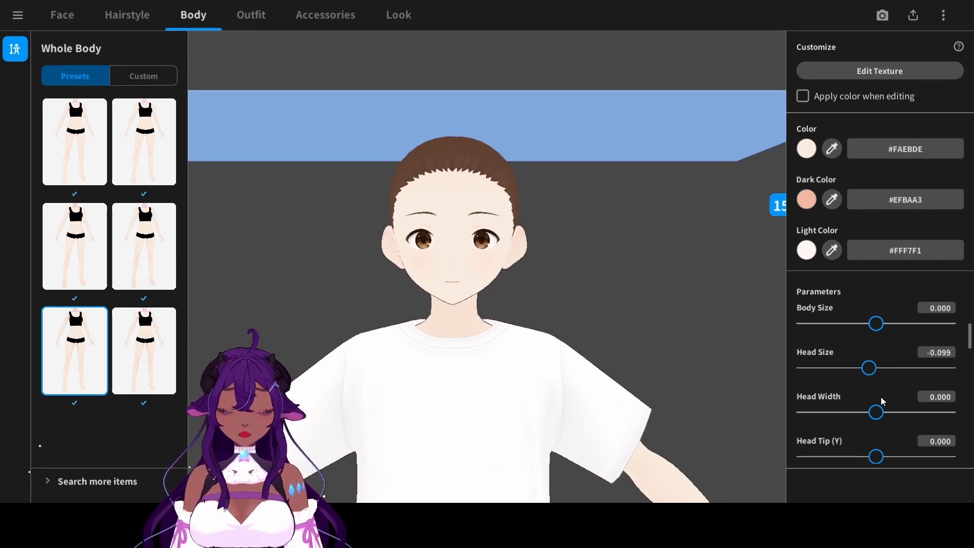
- Reduce the model's head width to -0.402 while checking the face up close
scroll(486, 246, up, 1)
right_drag(485, 246, 489, 255)
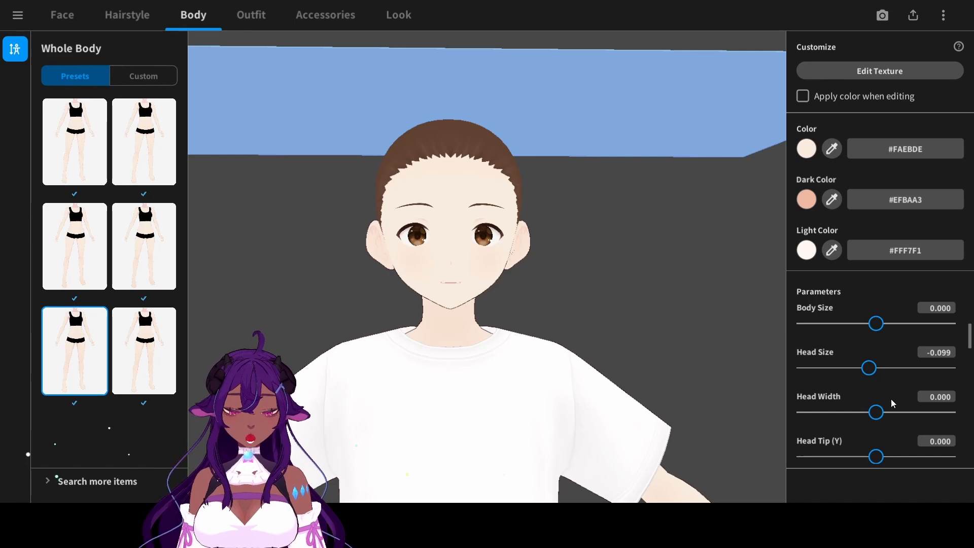
drag(876, 413, 844, 414)
right_drag(684, 398, 671, 383)
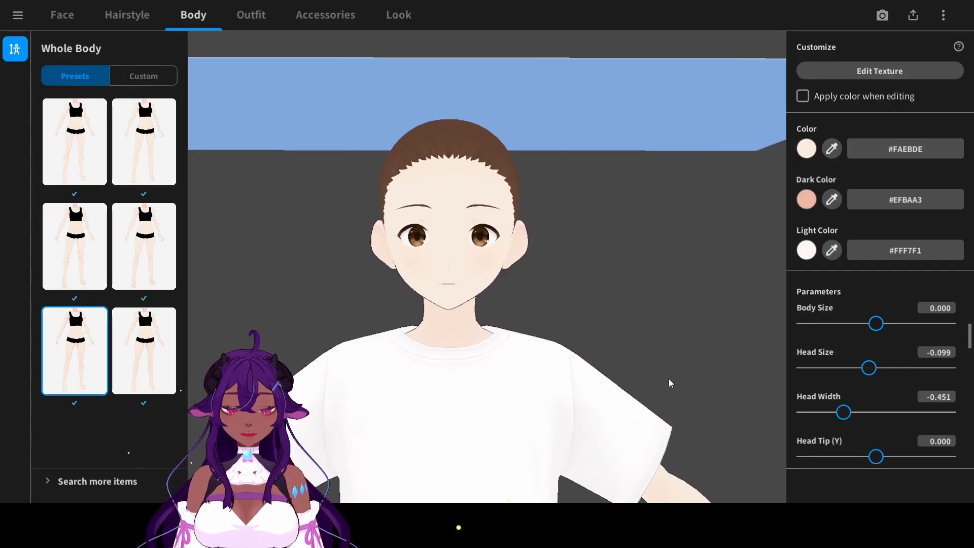
drag(843, 413, 847, 413)
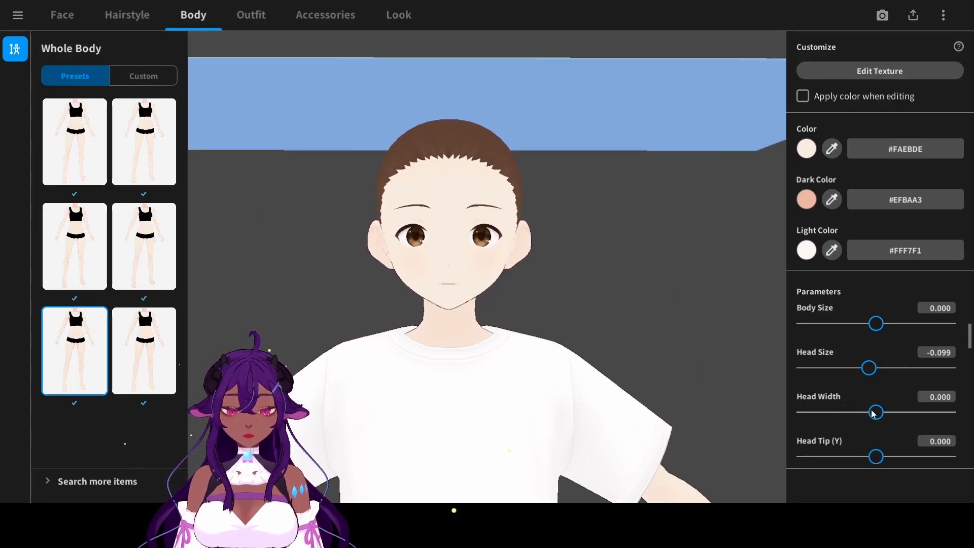
- Reduce the model's neck width slightly in the body parameters
scroll(951, 390, down, 2)
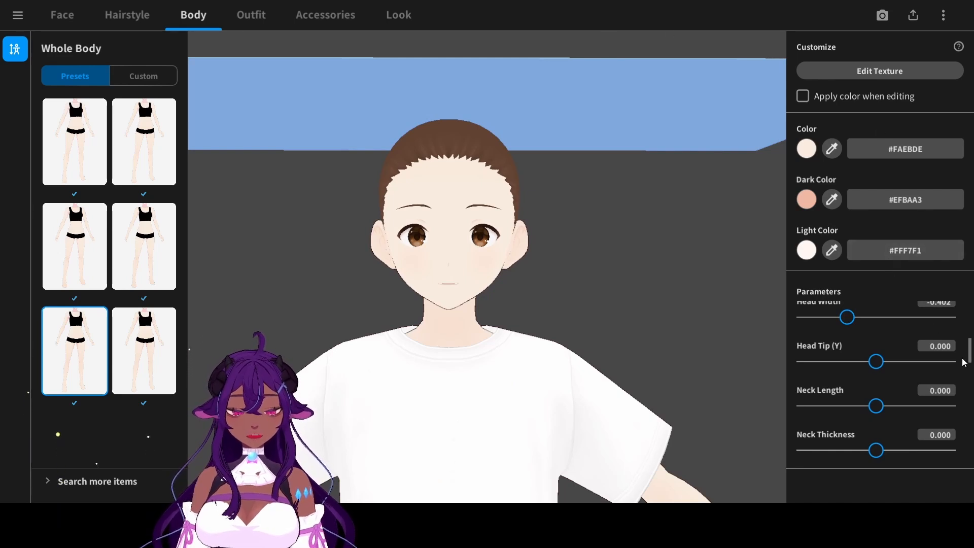
scroll(953, 364, down, 2)
scroll(932, 371, up, 1)
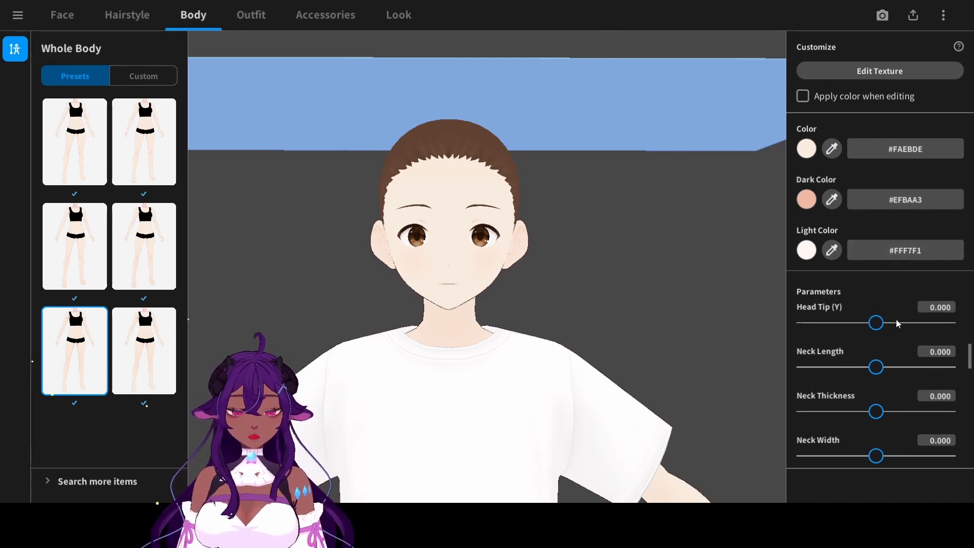
drag(880, 444, 865, 454)
drag(866, 454, 858, 454)
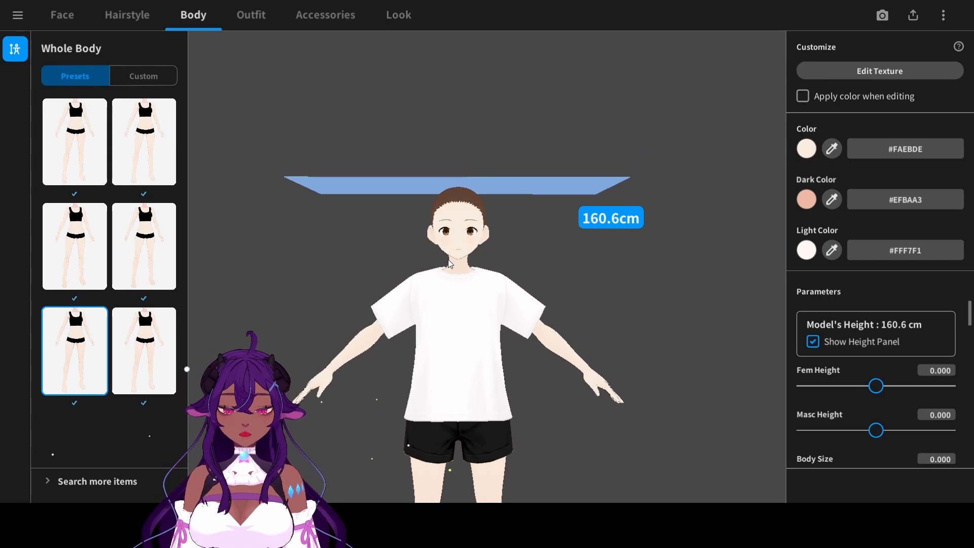
- Remove the white T-shirt from the model's outfit
scroll(443, 257, up, 3)
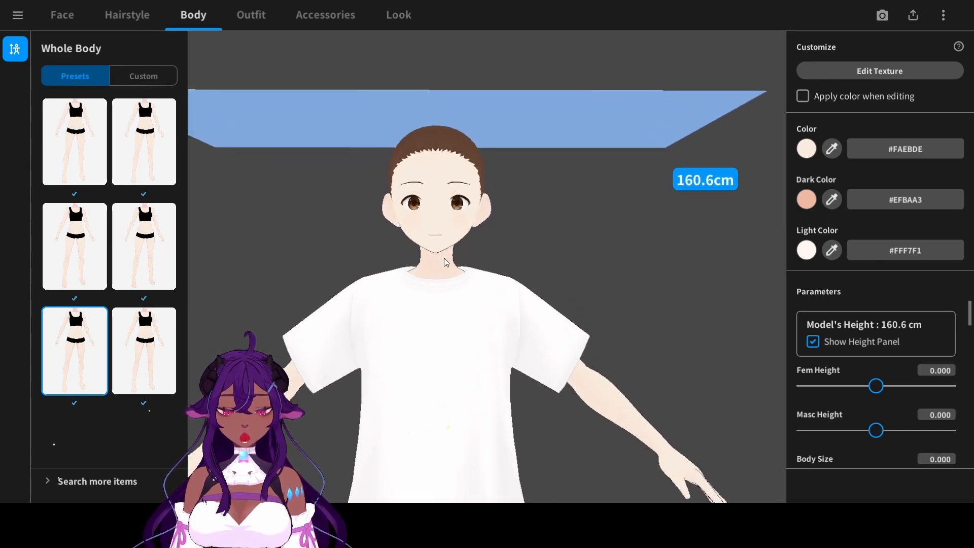
click(251, 15)
click(15, 81)
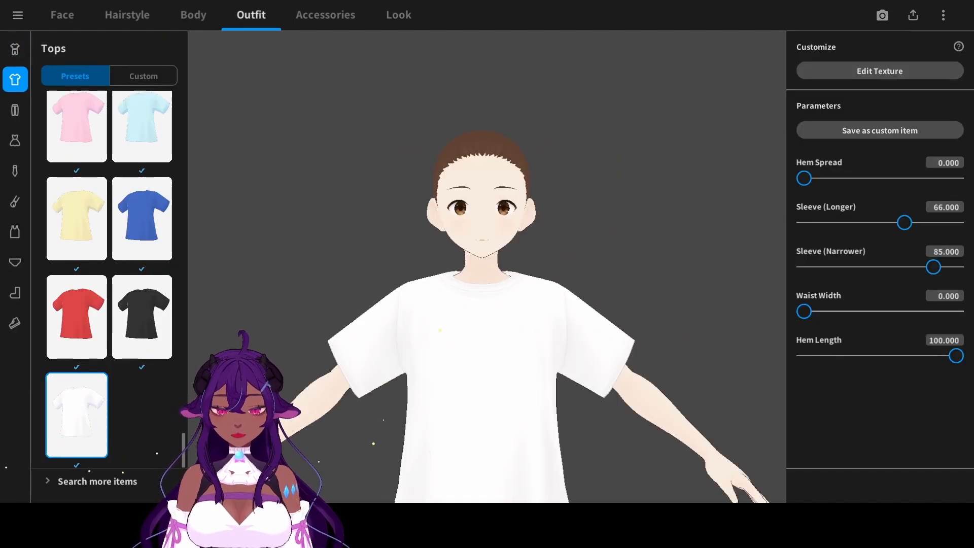
drag(184, 442, 130, 86)
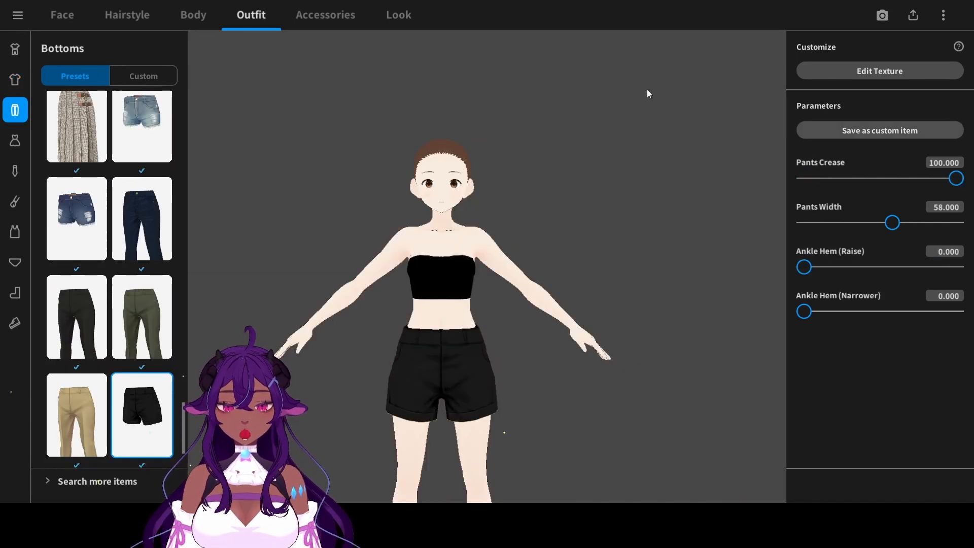
click(205, 15)
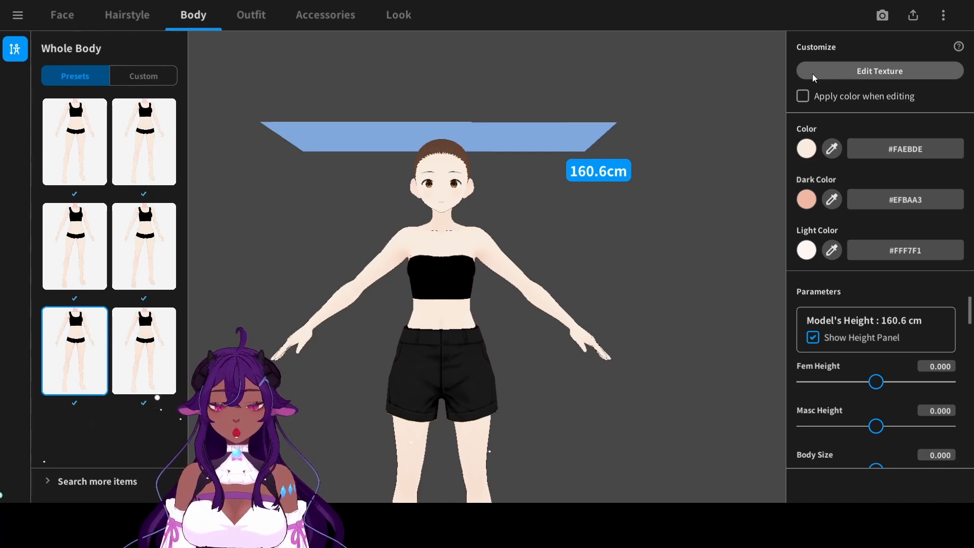
click(834, 68)
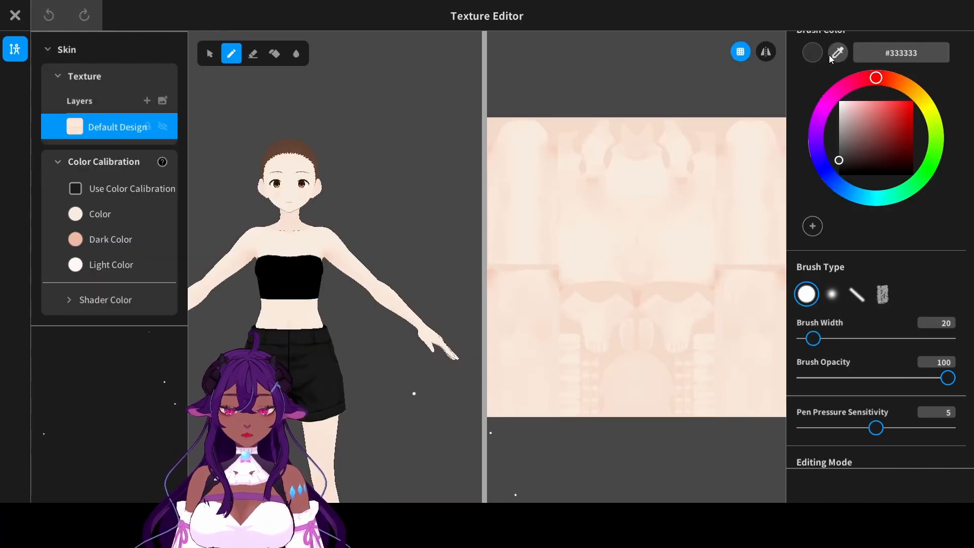
click(27, 17)
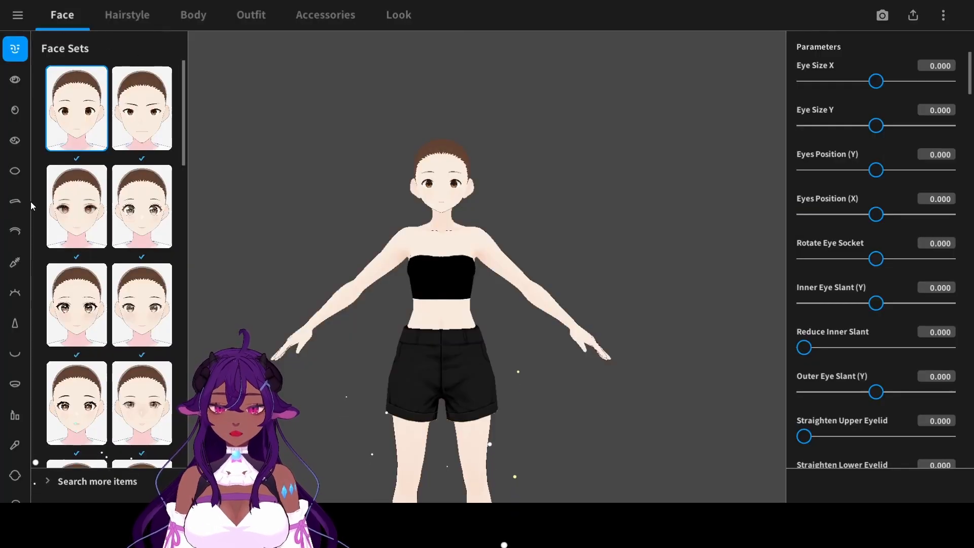
- Open the face skin texture for editing, sample the skin tone and darken the brush color to brown #7F554A
click(17, 475)
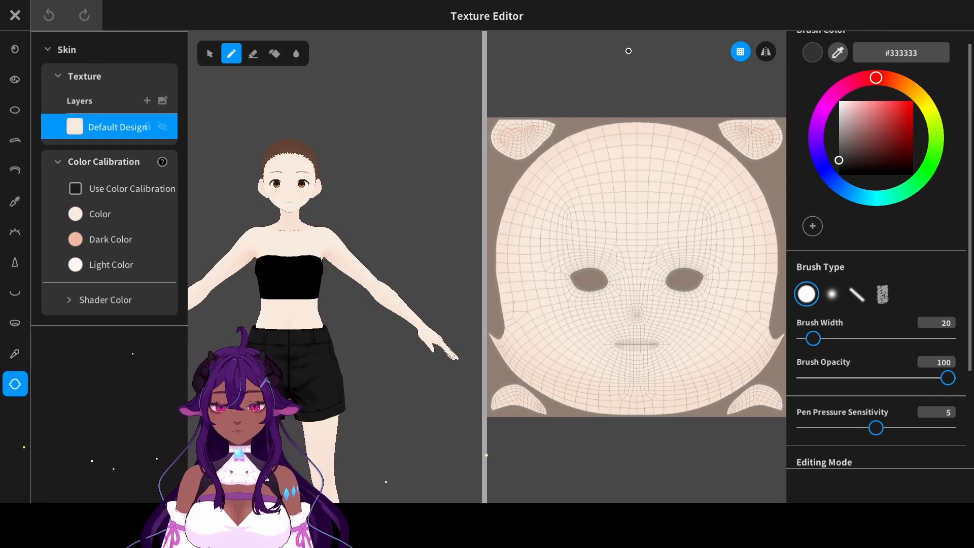
click(838, 53)
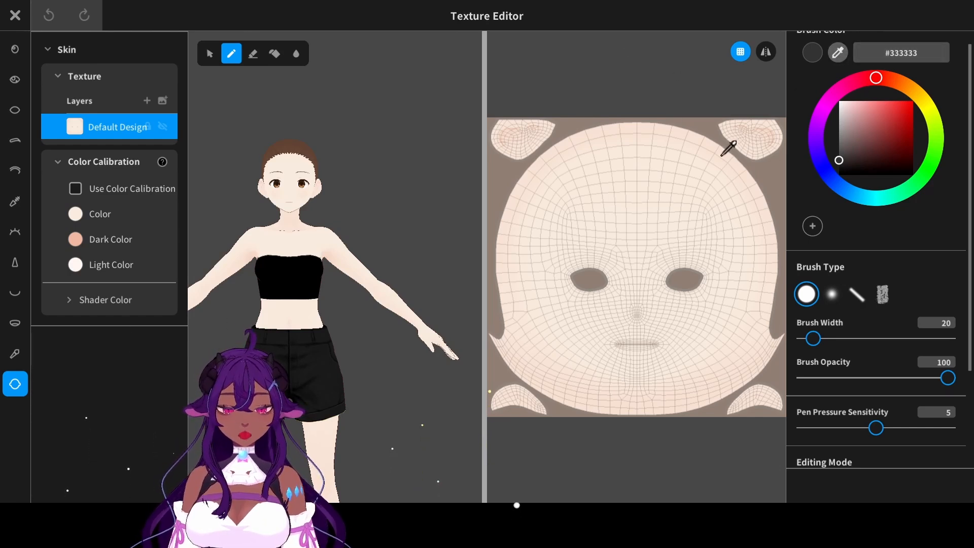
click(722, 154)
drag(901, 85, 890, 81)
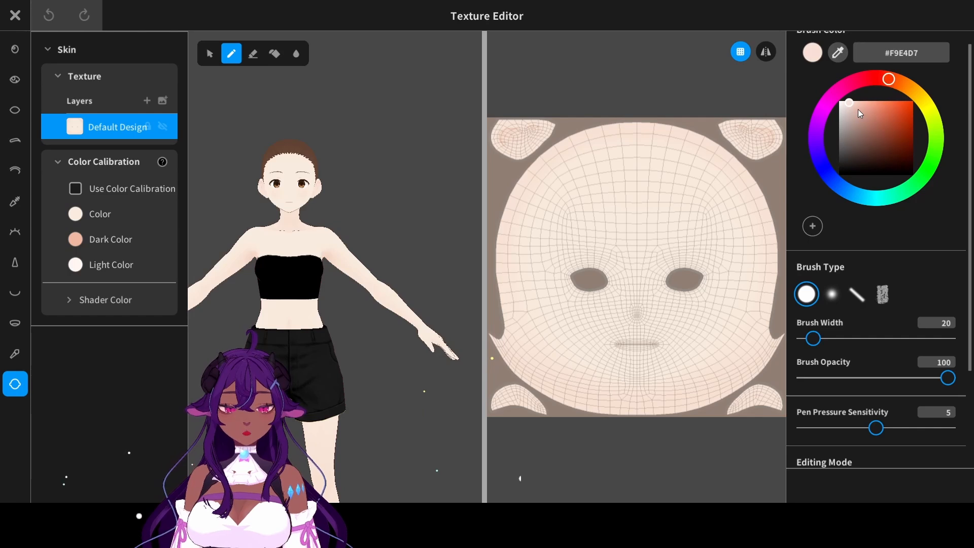
drag(857, 108, 870, 138)
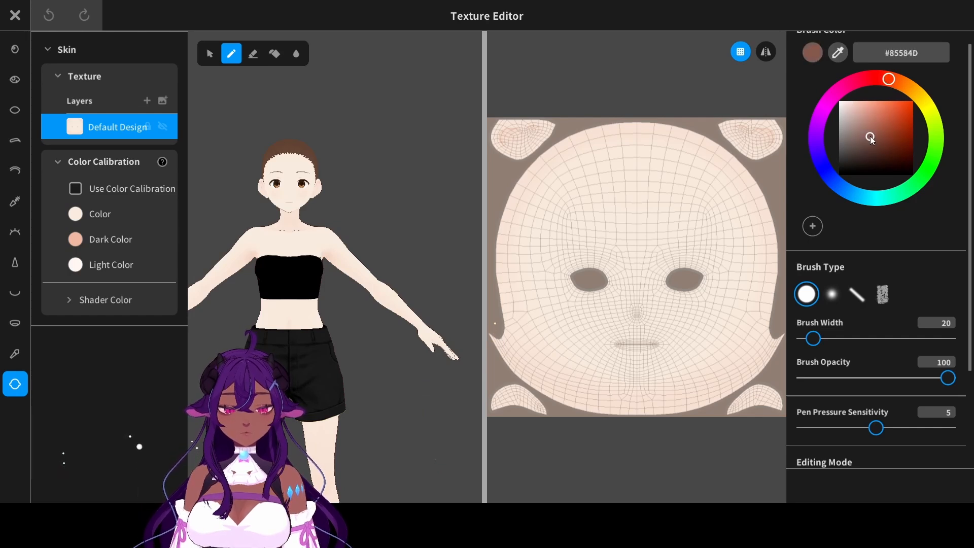
- Paint the whole face skin texture brown with a 300-wide brush and mirroring on, using brush color #855144
drag(868, 337, 956, 339)
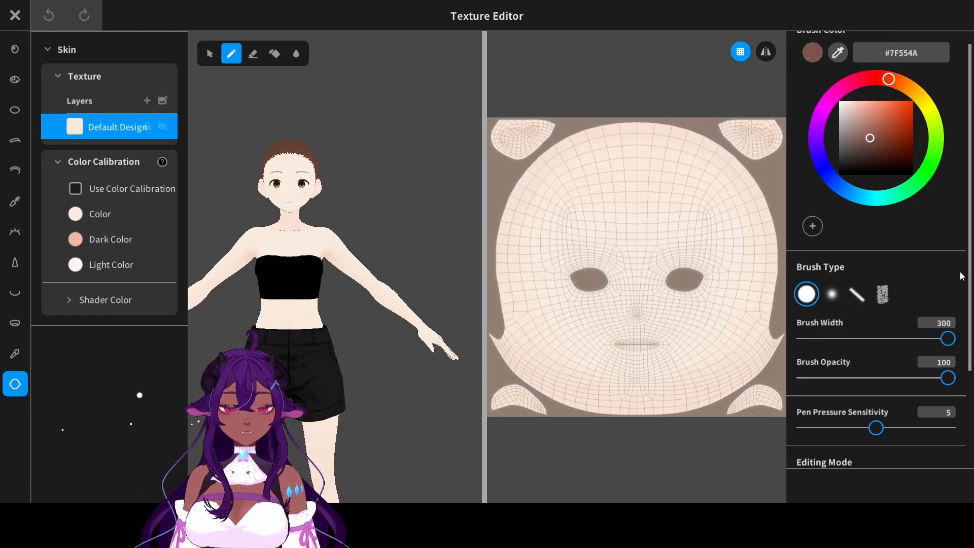
click(765, 51)
mouse_move(701, 205)
mouse_down()
mouse_move(611, 252)
mouse_move(783, 109)
mouse_move(762, 183)
mouse_up()
click(874, 136)
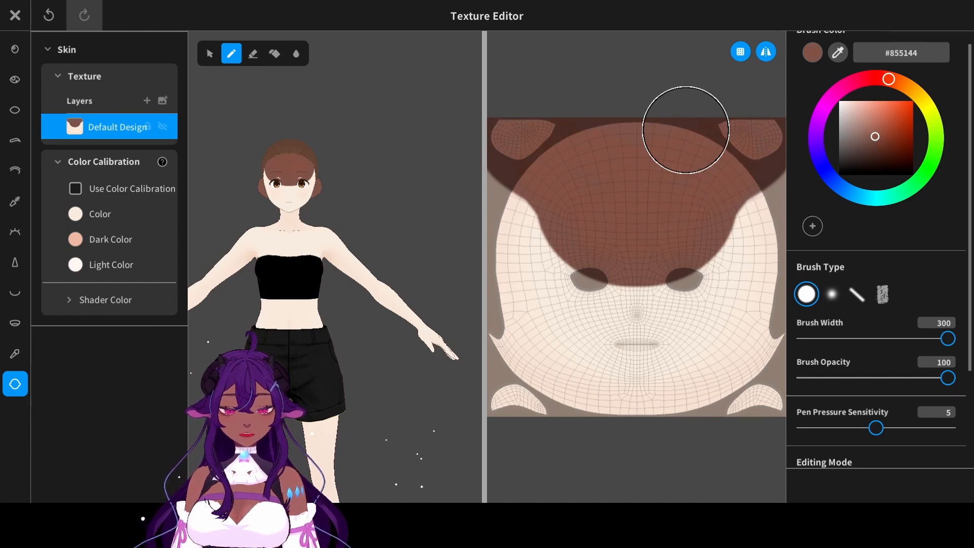
scroll(354, 178, up, 5)
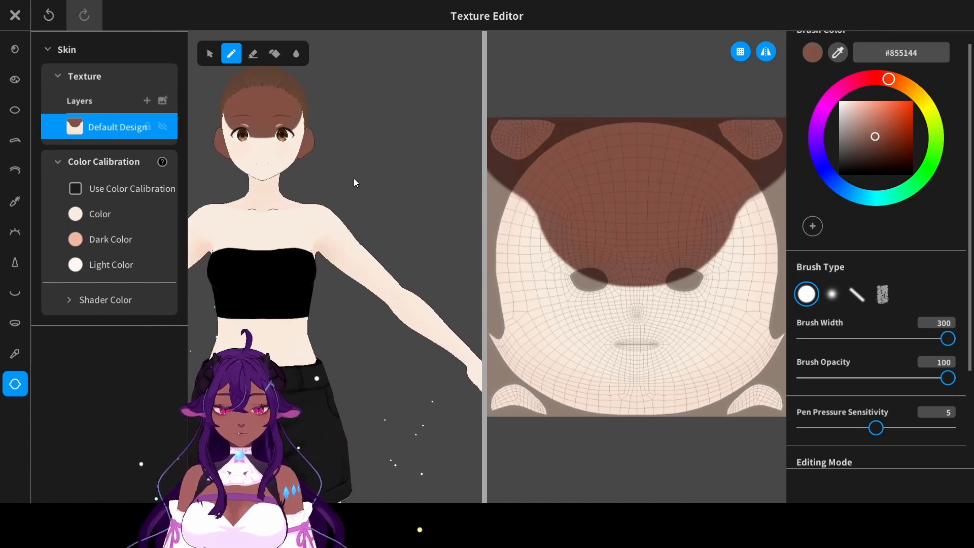
scroll(428, 252, up, 3)
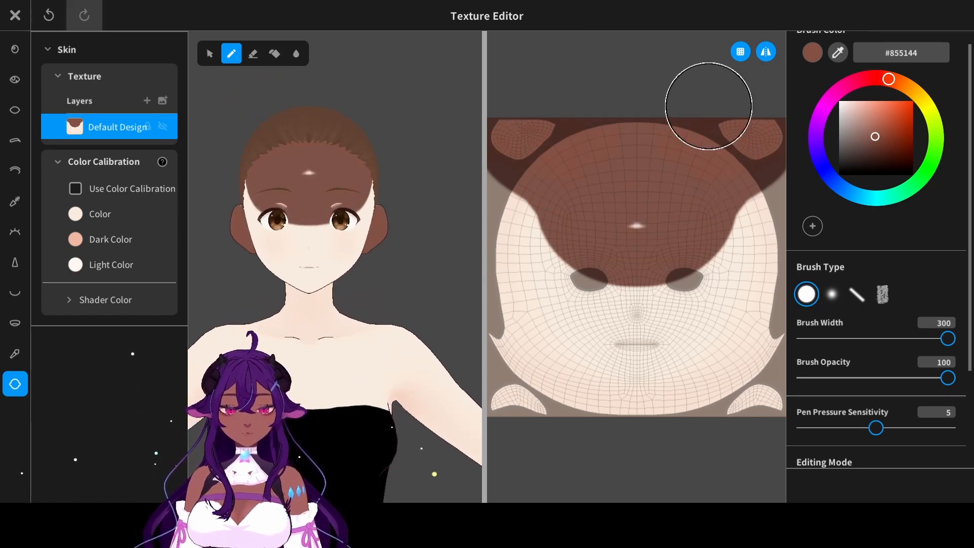
mouse_move(641, 169)
mouse_down()
mouse_move(740, 213)
mouse_move(624, 274)
mouse_move(561, 322)
mouse_move(717, 355)
mouse_move(655, 397)
mouse_move(766, 324)
mouse_up()
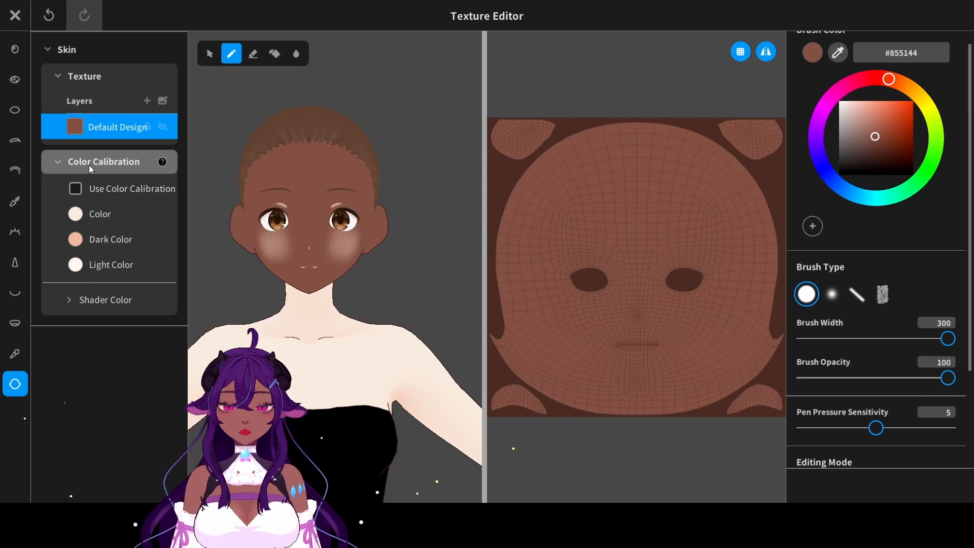
- Try color calibration on the face skin texture and switch it off again
click(76, 188)
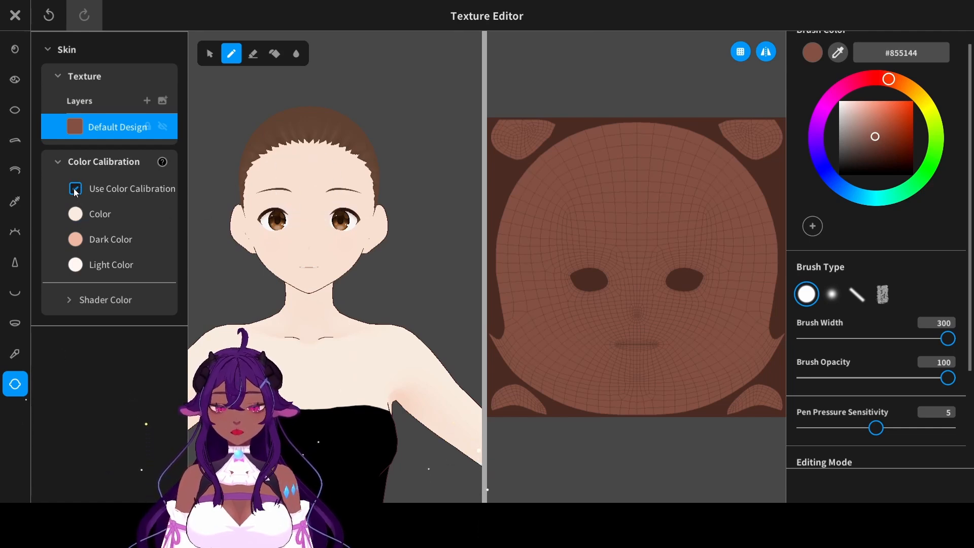
click(74, 190)
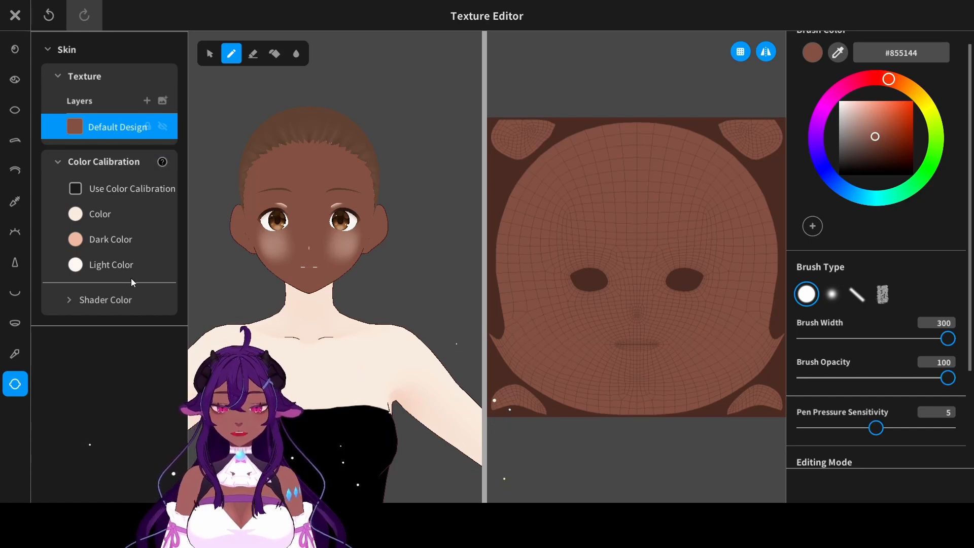
- Check the cheeks texture, copy the brown brush color code and save the painted face skin as a new item
click(15, 353)
scroll(272, 142, up, 6)
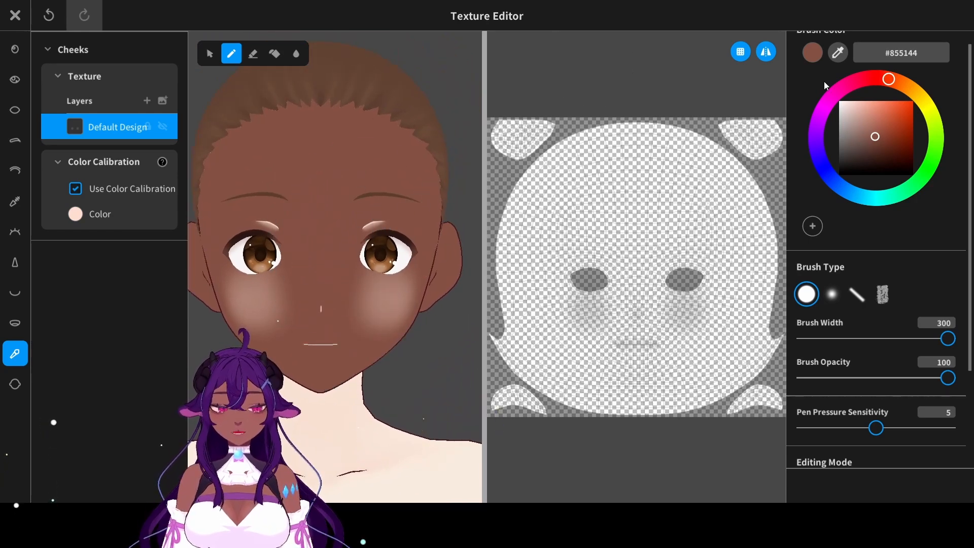
double_click(906, 56)
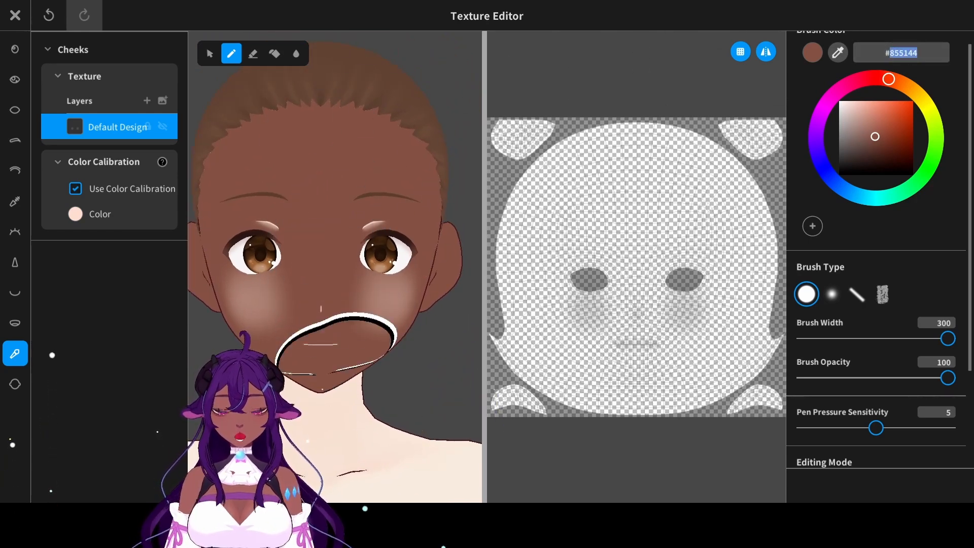
click(15, 16)
click(424, 443)
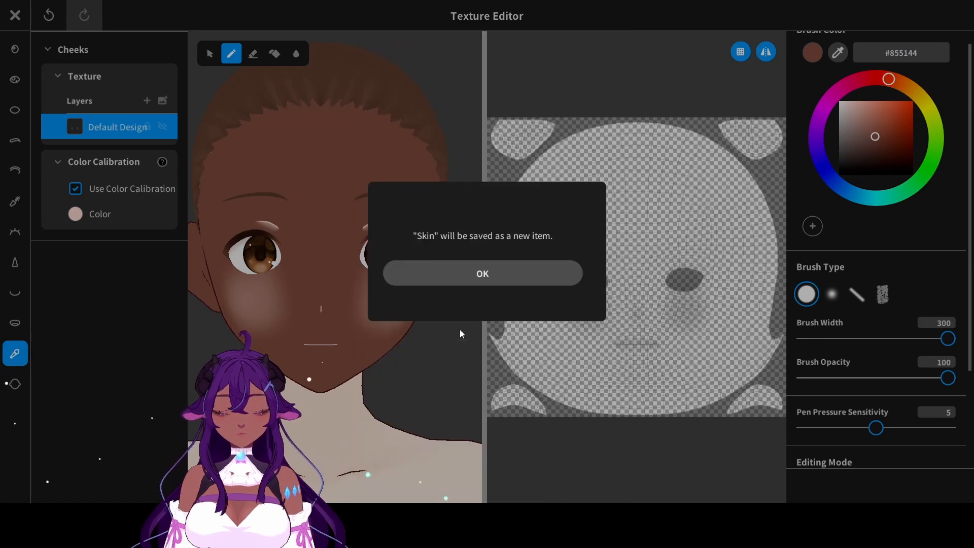
click(520, 271)
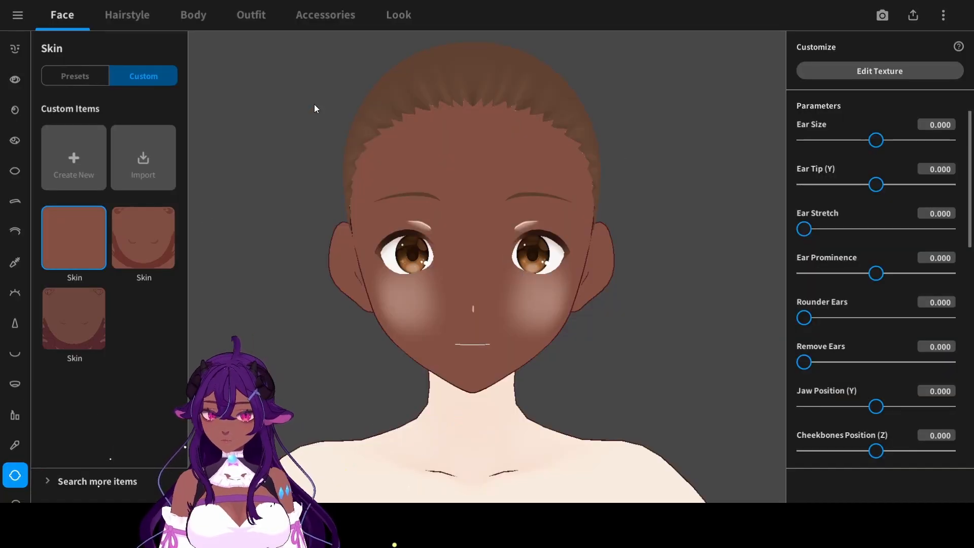
- Open the body skin texture for editing, add a new layer and hide the default design layer
click(194, 14)
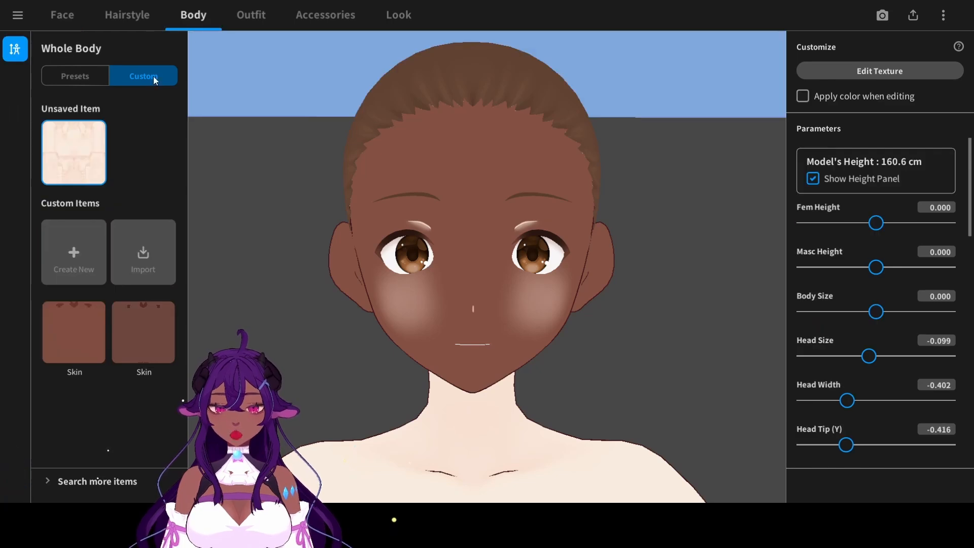
click(842, 71)
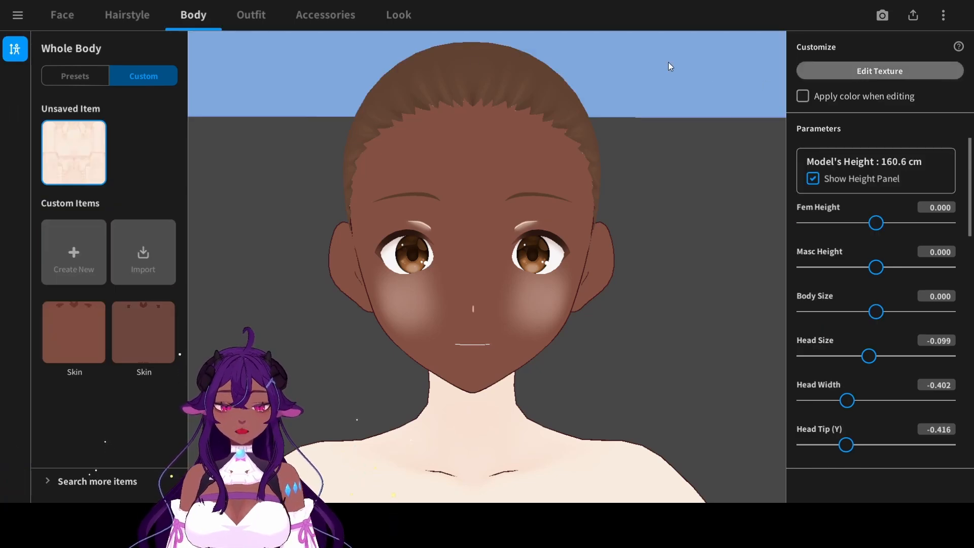
click(155, 101)
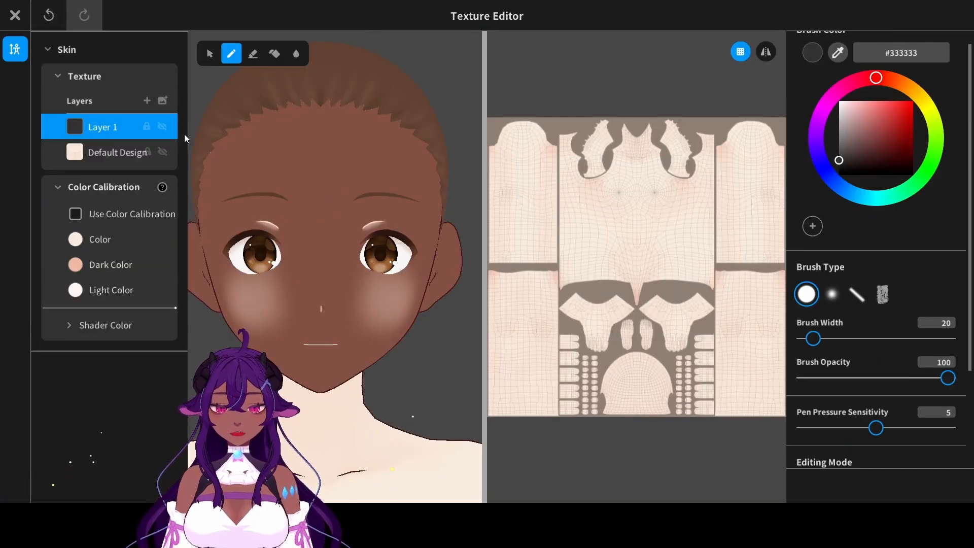
click(170, 149)
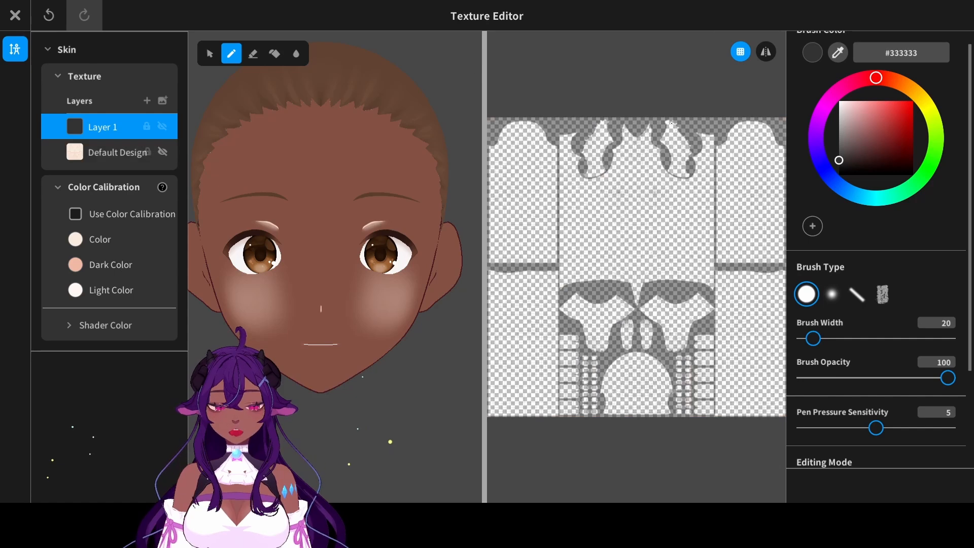
- Paint the new body skin layer with the copied brown #855144, using a 300-wide brush with mirroring on
click(903, 54)
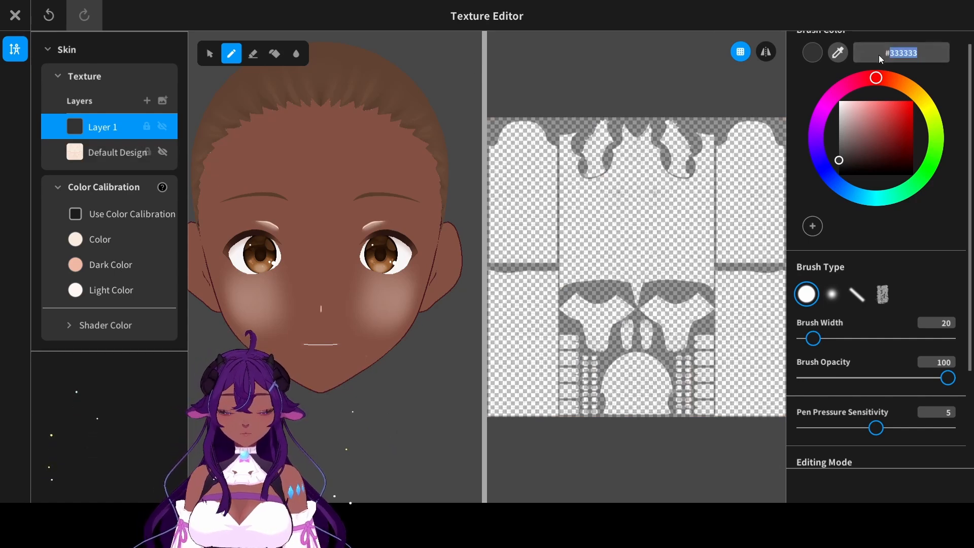
text(#855144)
drag(813, 337, 947, 339)
click(766, 51)
mouse_move(700, 131)
mouse_down()
mouse_move(727, 131)
mouse_move(518, 144)
mouse_move(678, 157)
mouse_move(698, 200)
mouse_move(570, 192)
mouse_up()
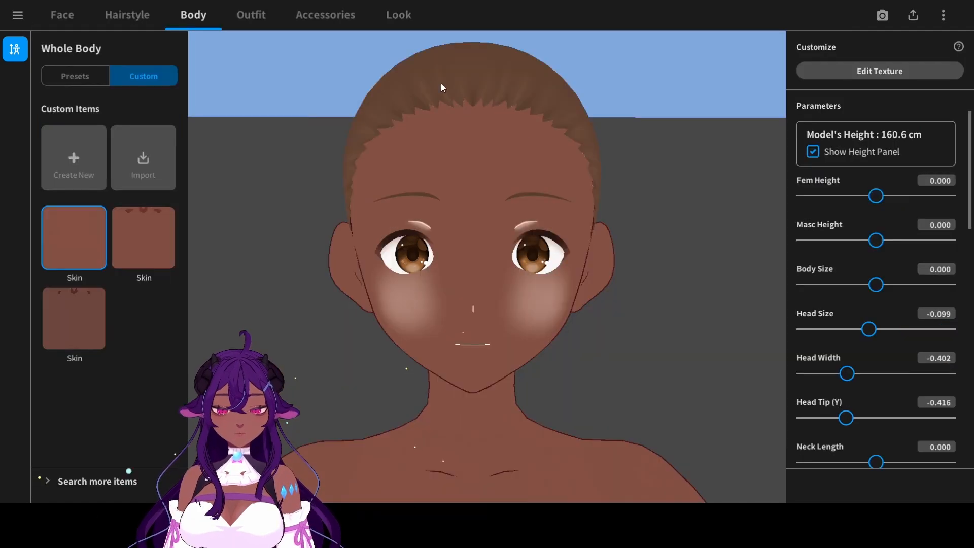
- Remove the blush from the face by choosing the empty cheeks preset
scroll(409, 165, down, 5)
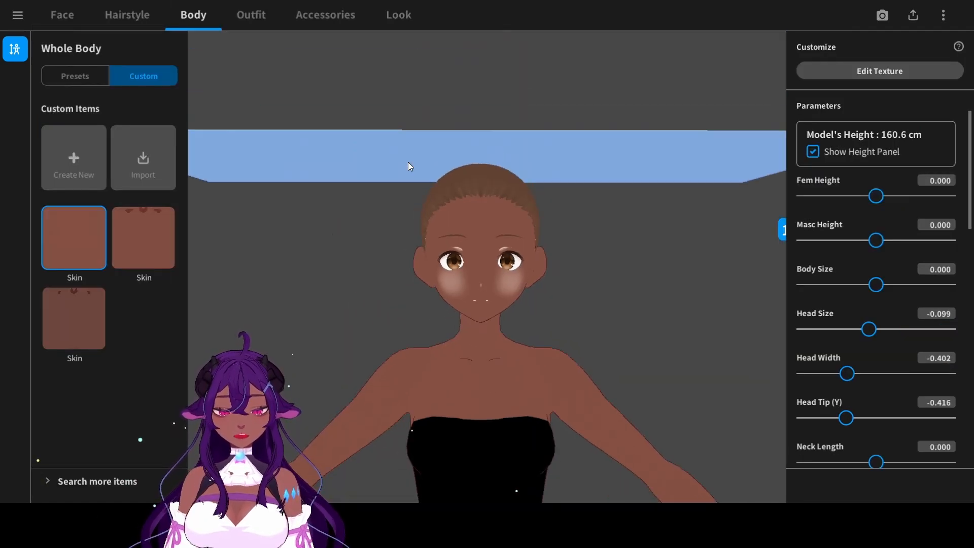
middle_drag(525, 290, 501, 184)
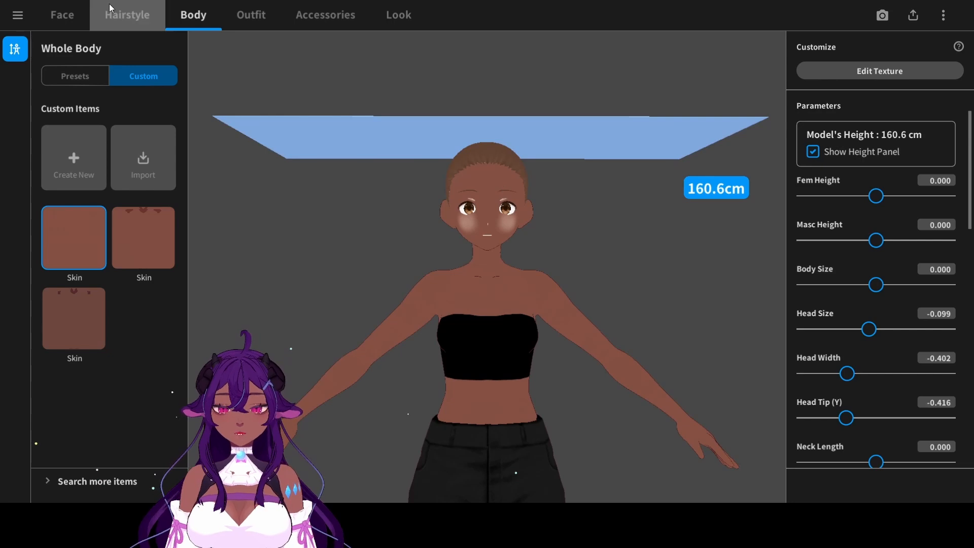
click(79, 19)
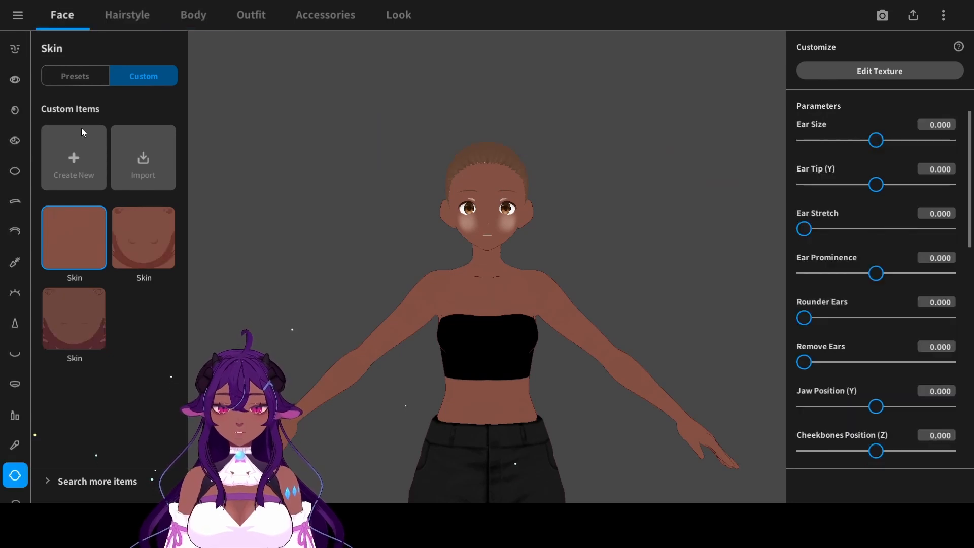
click(15, 445)
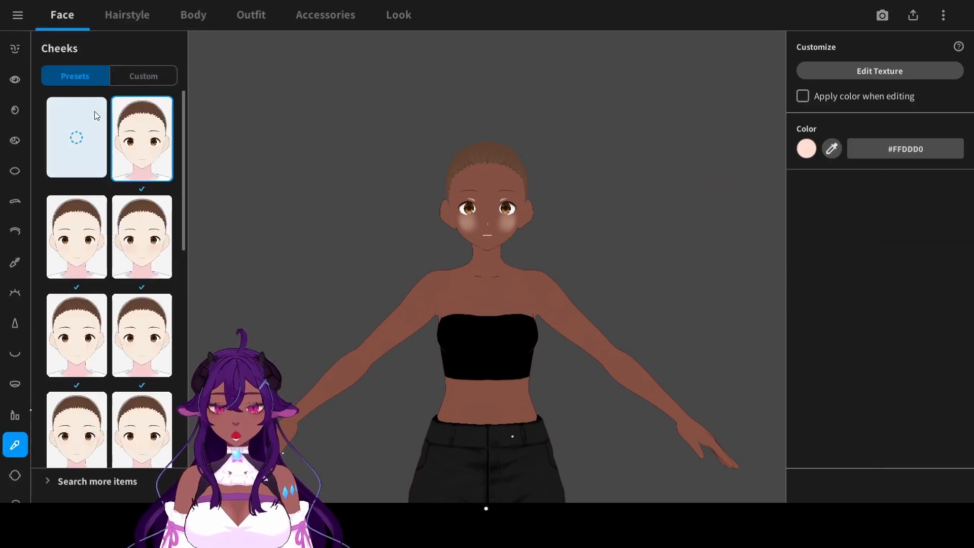
click(82, 147)
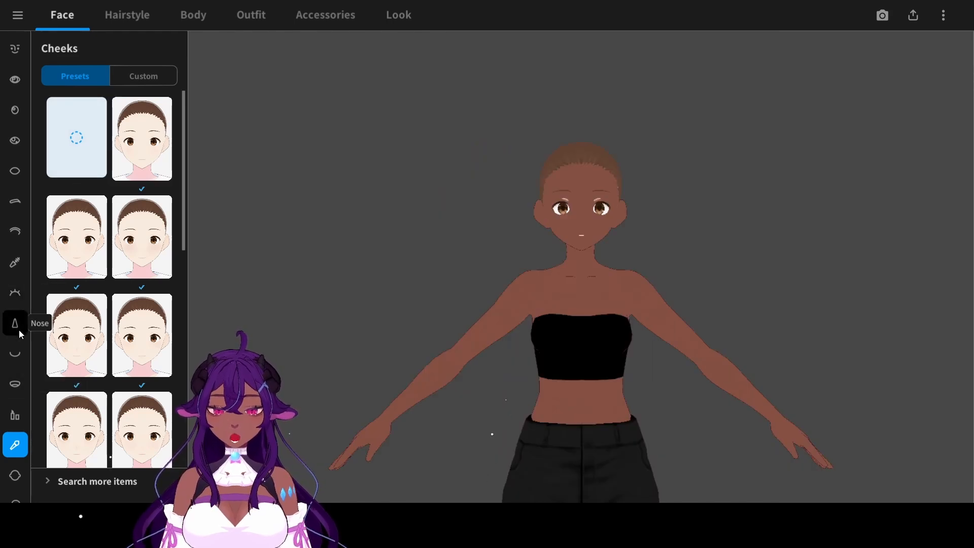
- Remove the eyelid lines by choosing the empty eyelids preset
click(15, 262)
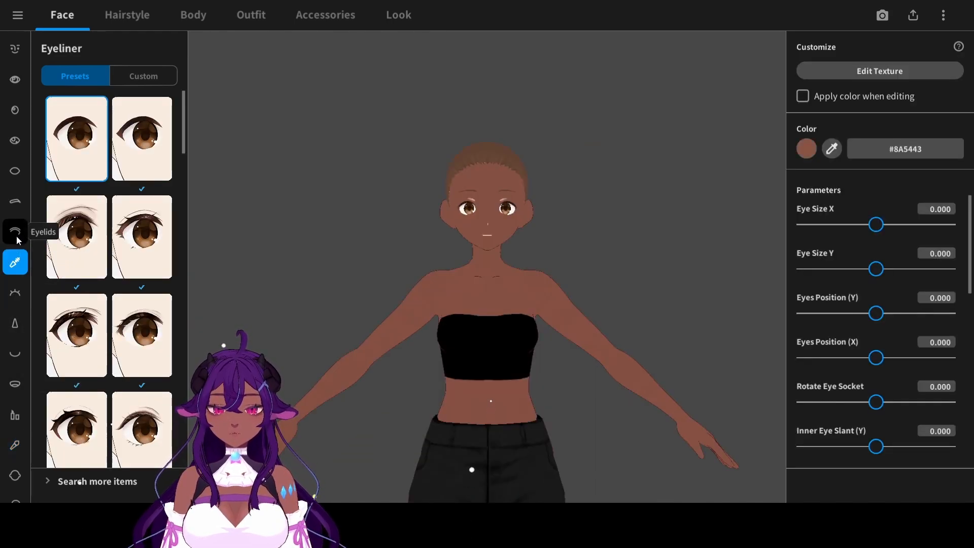
click(16, 233)
click(109, 117)
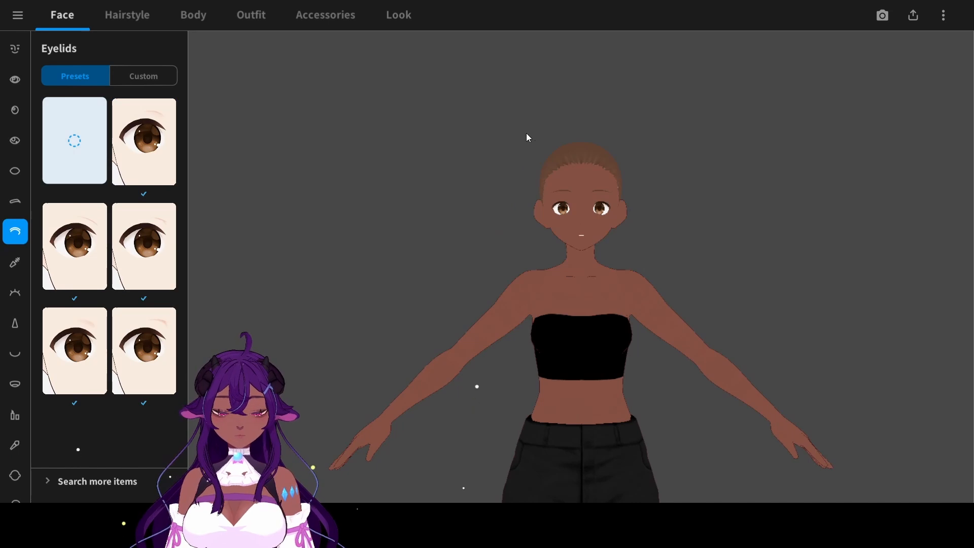
- Enlarge the eyes in the eye set parameters, with Eye Size X at 1.300 and Eye Size Y at 0.493
scroll(519, 120, up, 3)
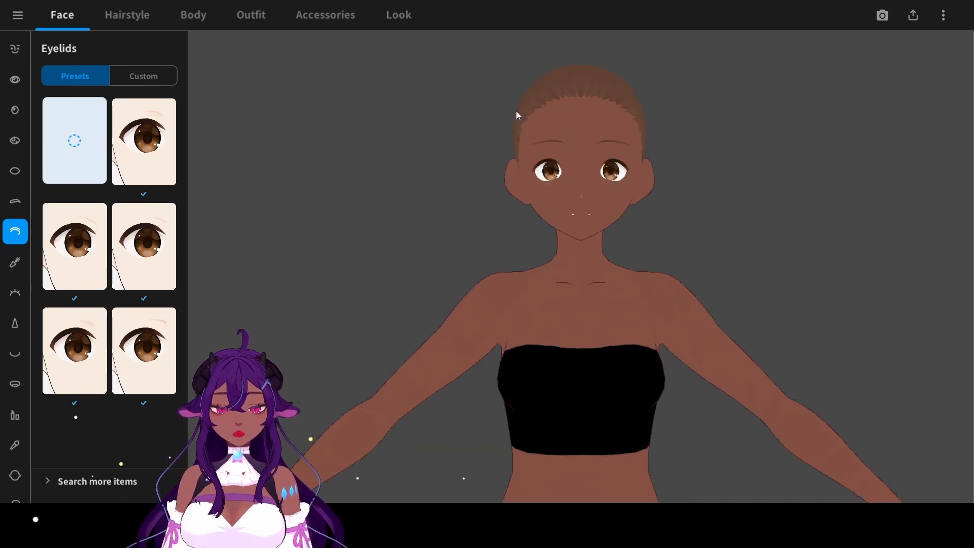
middle_drag(515, 111, 516, 211)
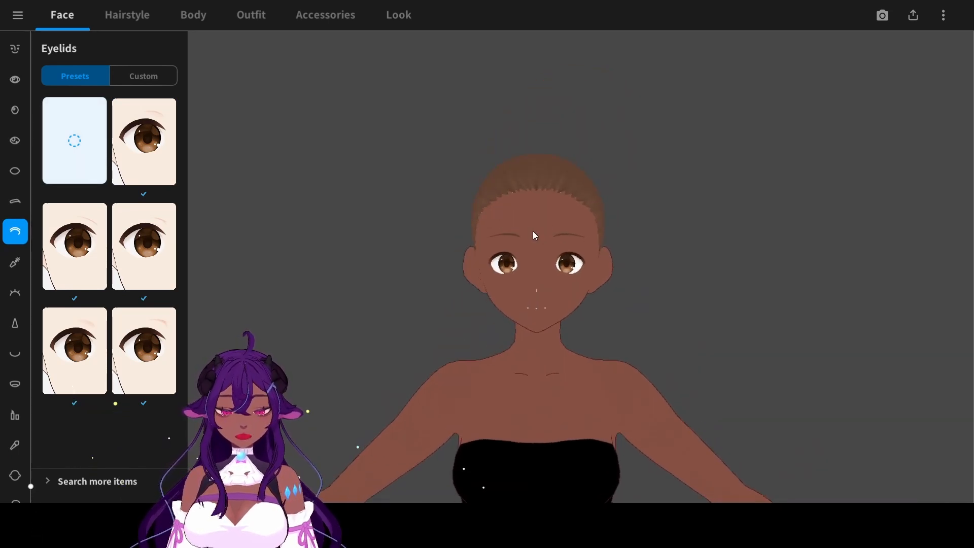
scroll(533, 231, up, 2)
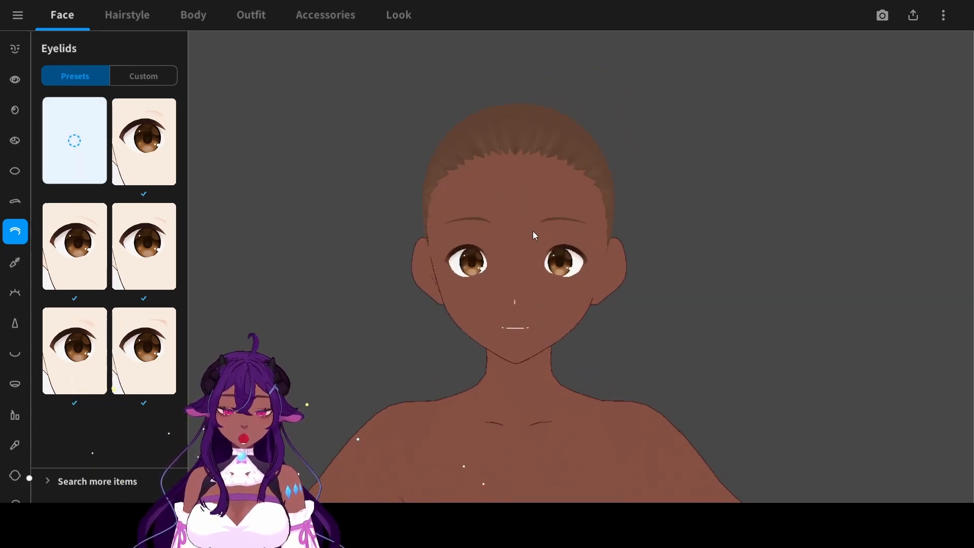
click(18, 80)
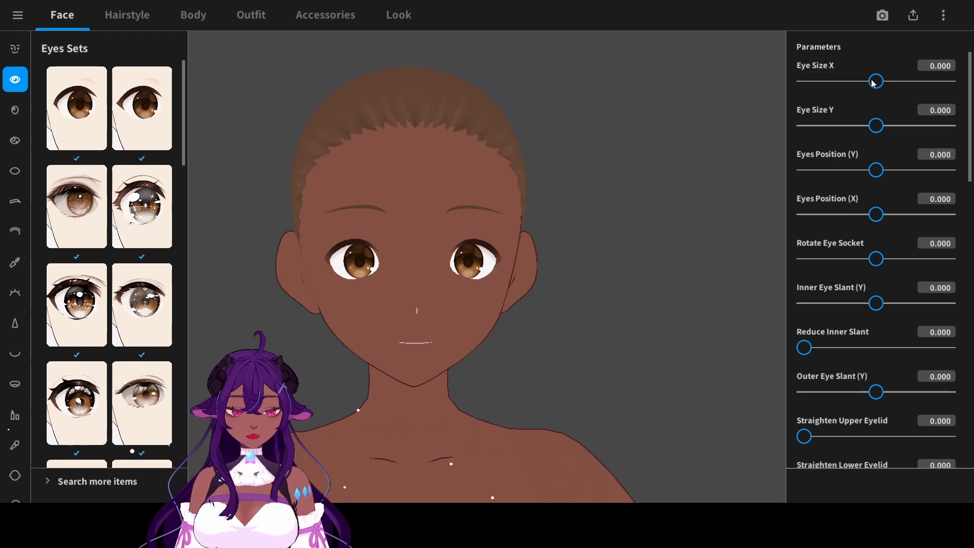
drag(874, 84, 950, 88)
drag(883, 123, 913, 125)
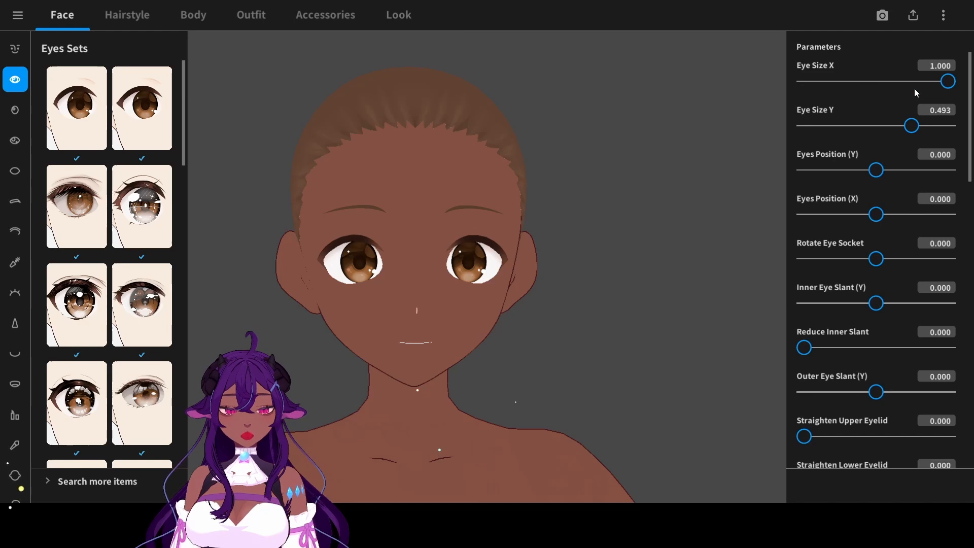
click(950, 70)
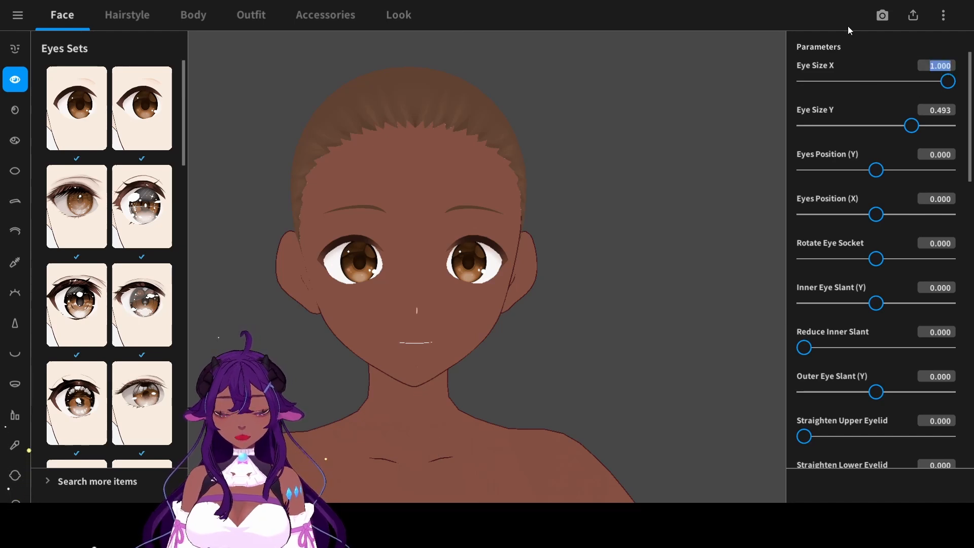
text(1.3)
key(Return)
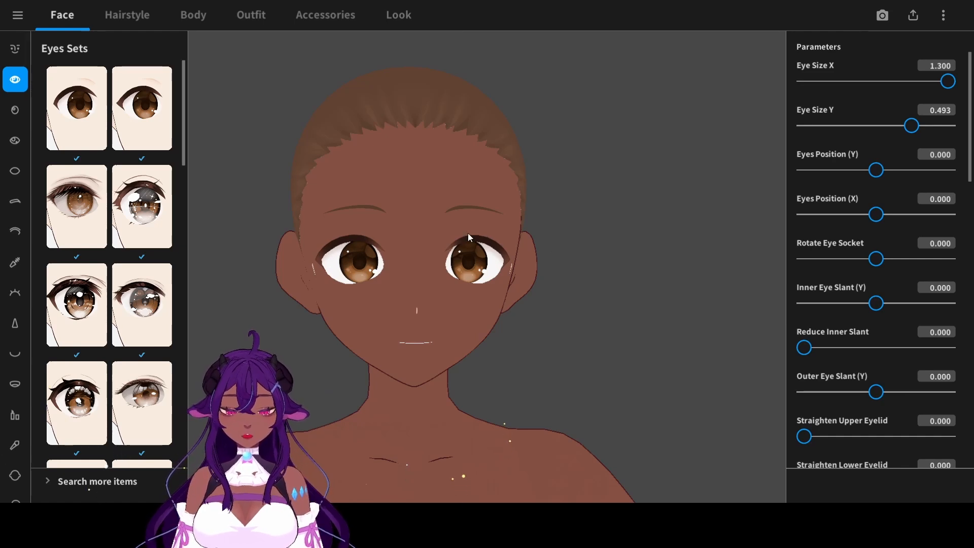
- Set Eye Size Y to 0.768 and lower the eyes to Eyes Position (Y) -0.155
scroll(558, 318, up, 5)
mouse_move(555, 318)
right_down()
mouse_move(540, 314)
mouse_move(568, 317)
right_up()
scroll(558, 318, down, 3)
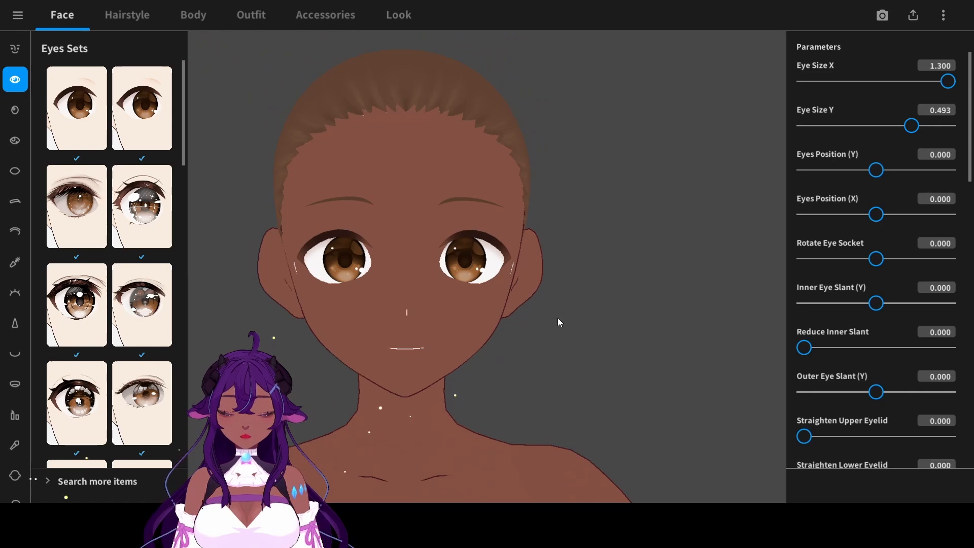
middle_drag(557, 317, 573, 320)
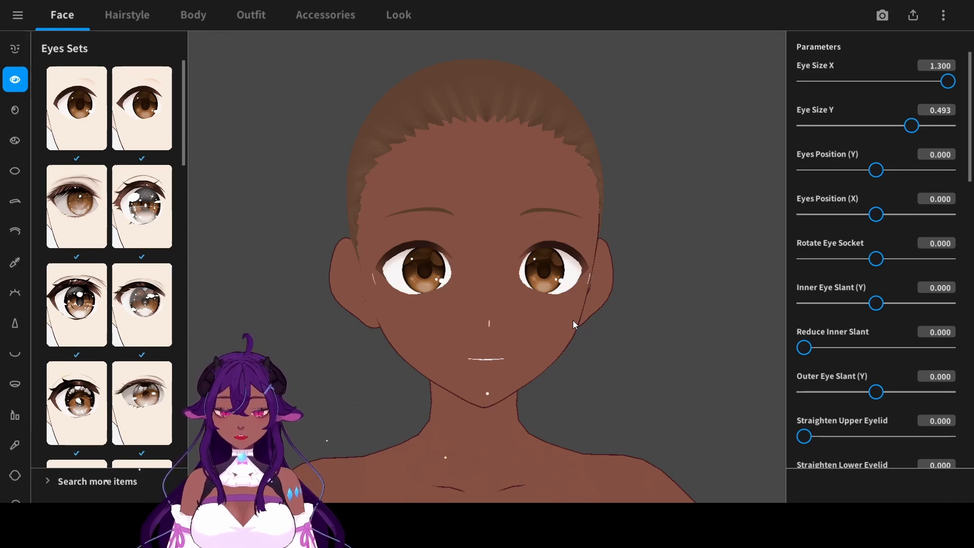
drag(911, 126, 931, 128)
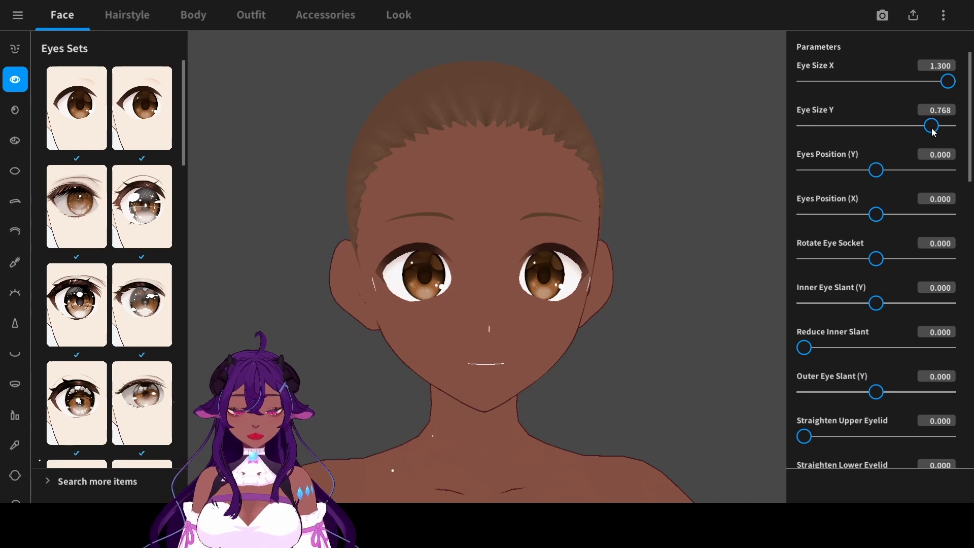
mouse_move(876, 170)
mouse_down()
mouse_move(885, 170)
mouse_move(864, 170)
mouse_up()
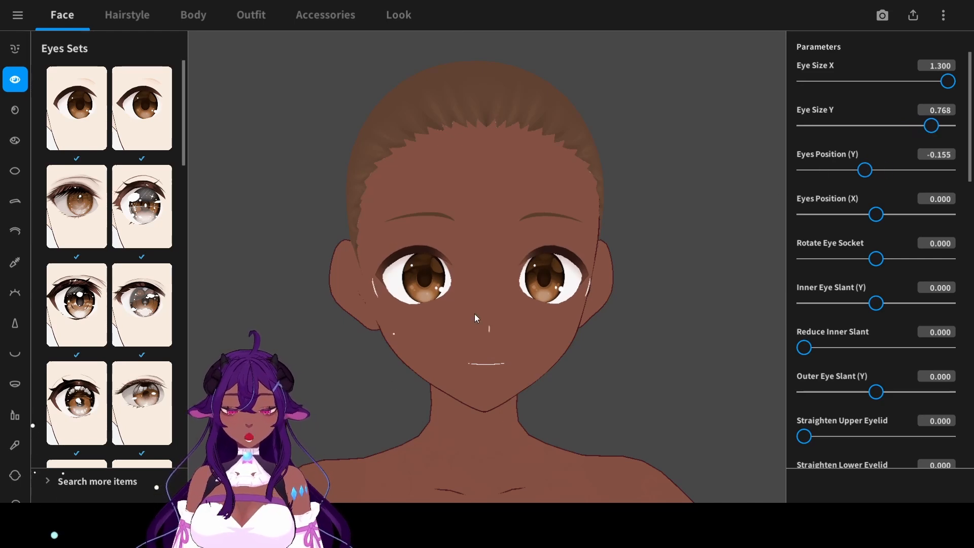
- Set Outer Eye Slant (Y) to 0.620, Straighten Upper Eyelid to 0.493 and Eyes Position (Y) to -0.275
drag(876, 391, 920, 391)
drag(804, 436, 875, 435)
scroll(703, 300, down, 3)
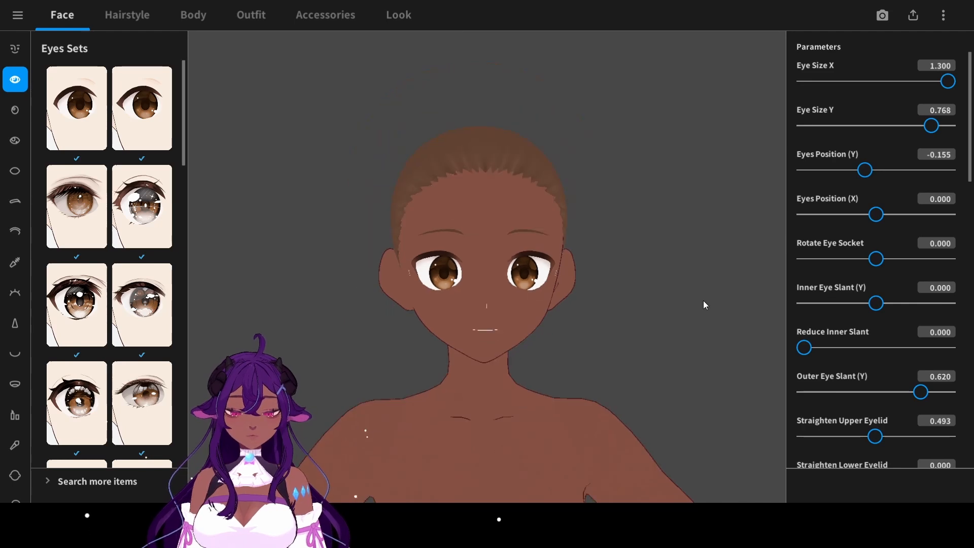
drag(865, 170, 857, 170)
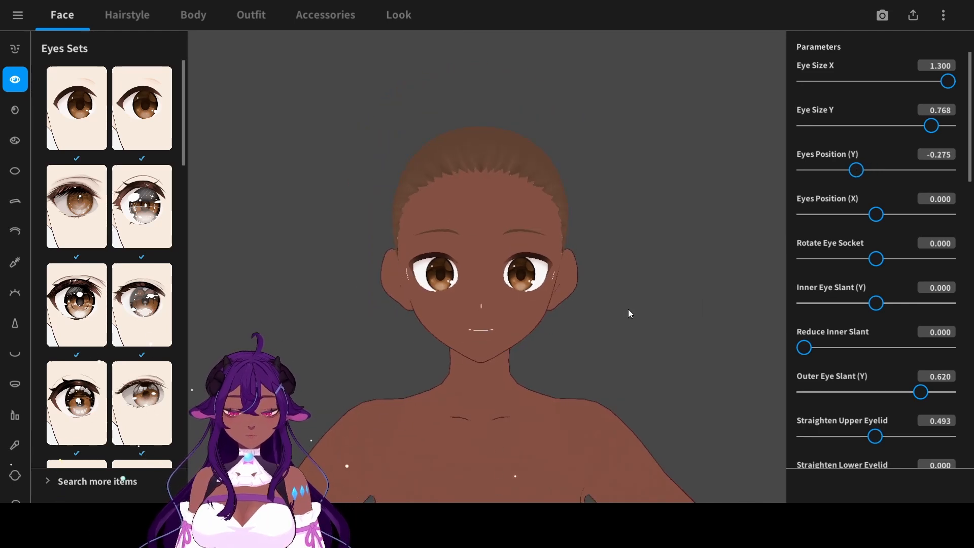
- Open the face skin category with its custom items and face shape parameters
click(14, 201)
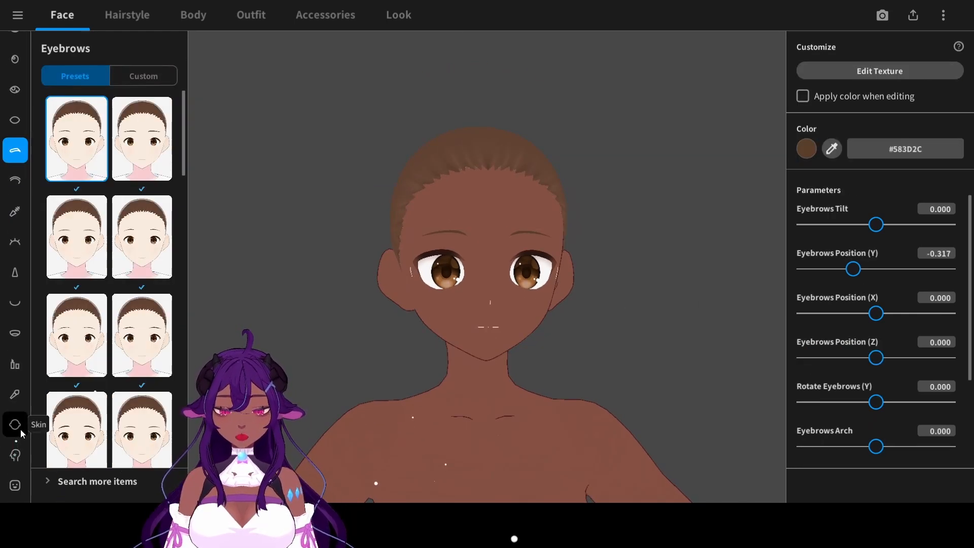
click(15, 424)
click(16, 487)
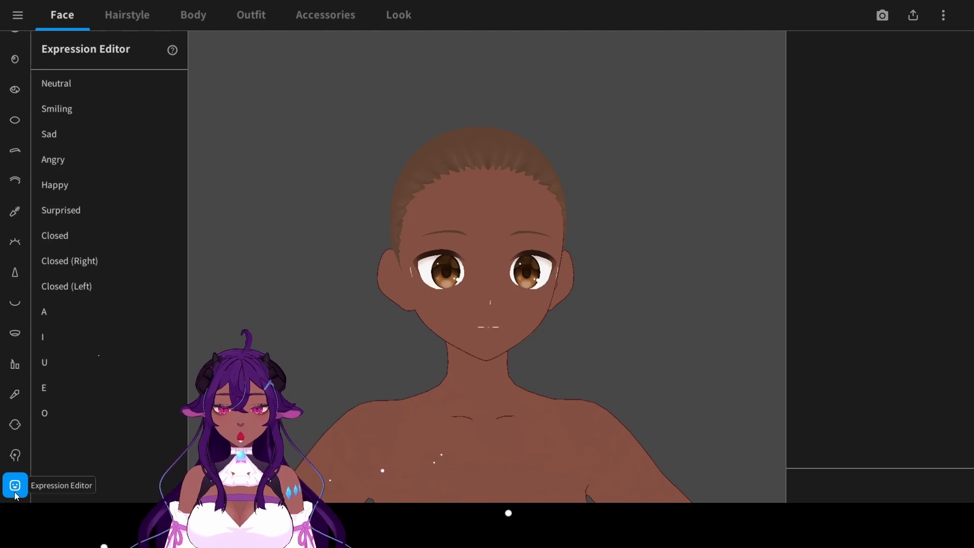
click(16, 431)
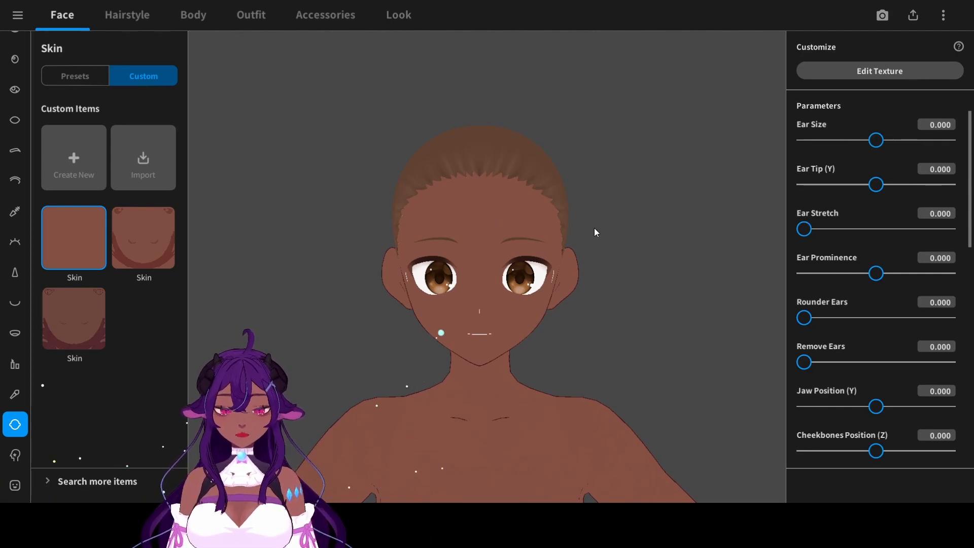
- Reset the trial ear adjustments, returning Ear Stretch, Ear Tip (Y) and Ear Size to 0
click(933, 214)
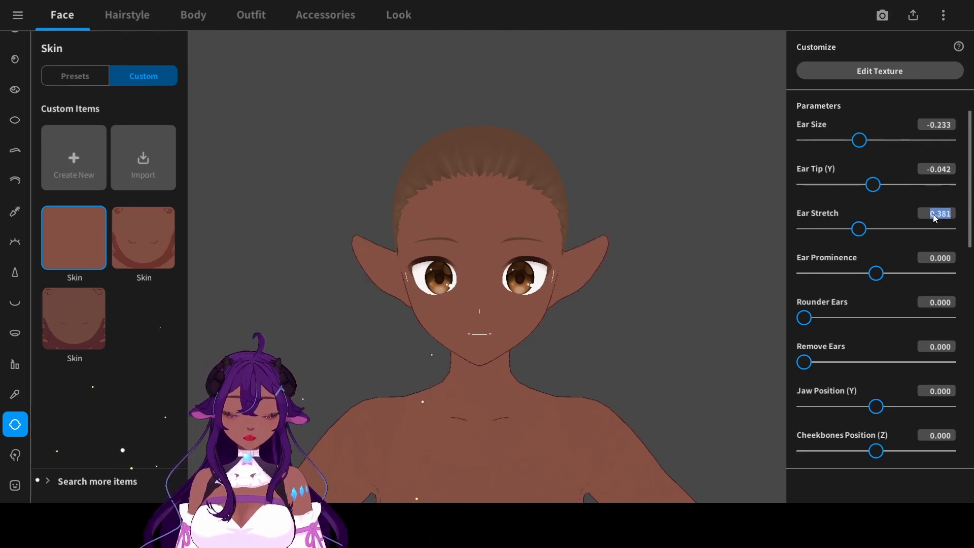
text(0)
click(932, 173)
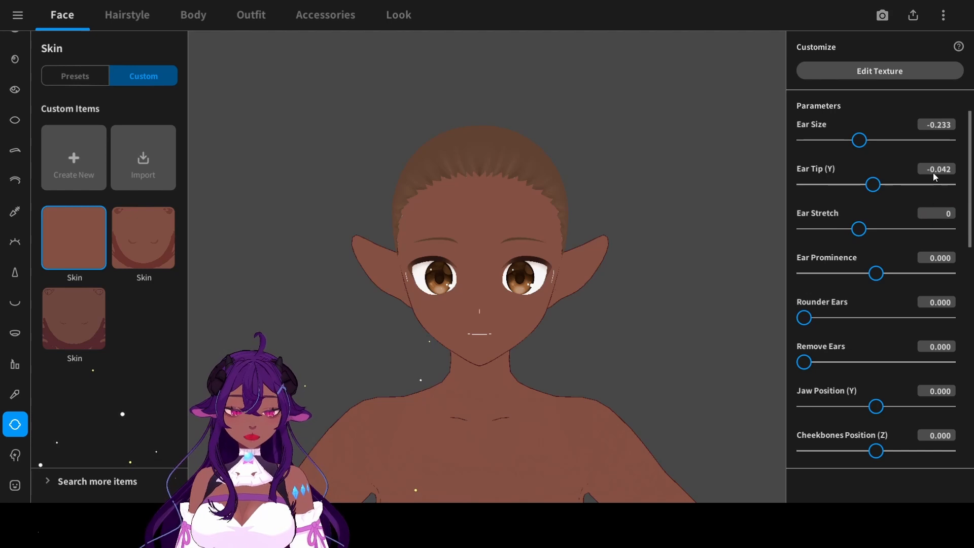
text(00)
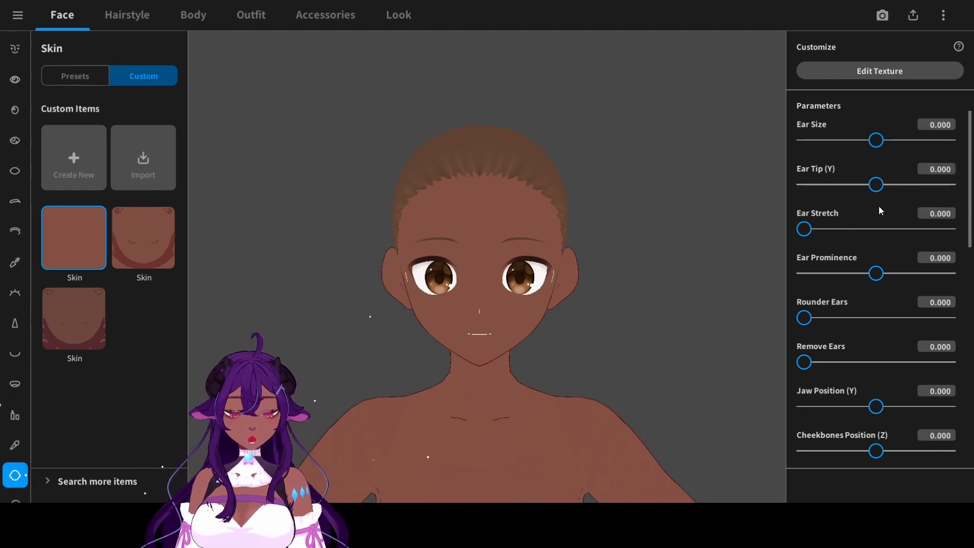
- Set Rounder Ears to 0.395 and slightly increase Ear Prominence
drag(803, 318, 861, 318)
click(884, 273)
- Set Jaw Position (Y) to -0.190, Cheekbones Position (Z) to 0.014, Sunken Cheeks to 0.264 and Chin Roundness to 0.039
scroll(885, 156, down, 4)
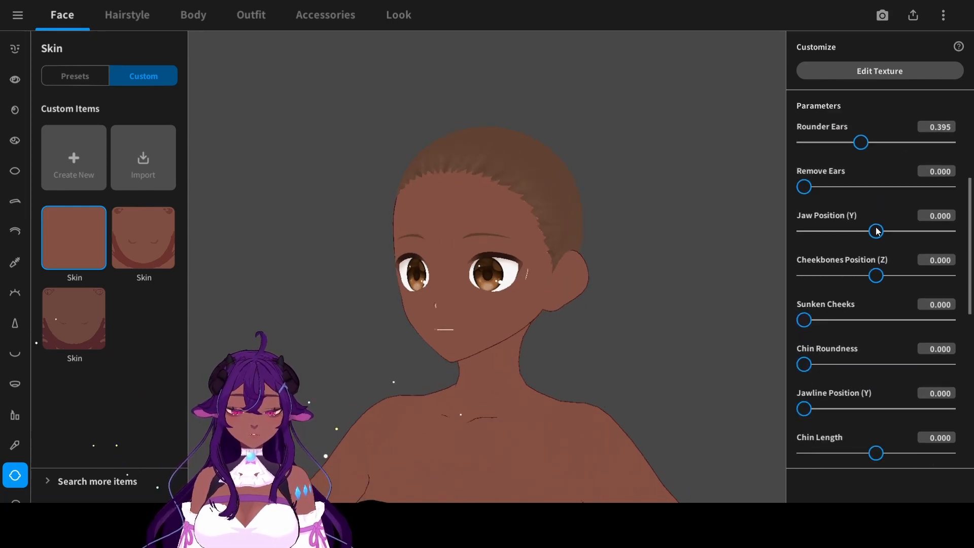
drag(876, 230, 863, 232)
mouse_move(876, 275)
mouse_down()
mouse_move(856, 275)
mouse_move(876, 276)
mouse_up()
drag(804, 319, 842, 320)
drag(803, 364, 809, 364)
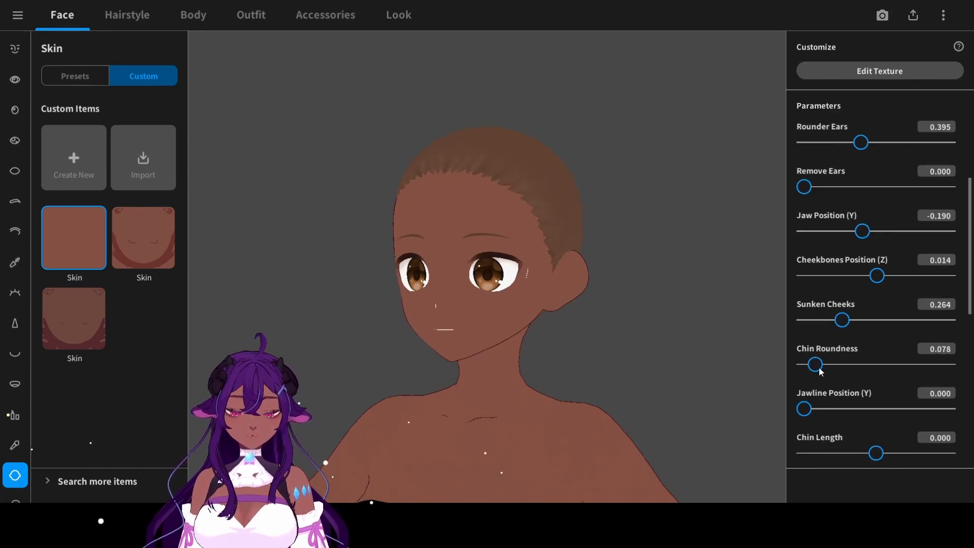
- Set Chin Tip Position (Z) to 0.226 and Chin Width to 0.233
scroll(873, 403, down, 2)
scroll(893, 409, down, 2)
mouse_move(876, 351)
mouse_down()
mouse_move(828, 351)
mouse_move(892, 351)
mouse_up()
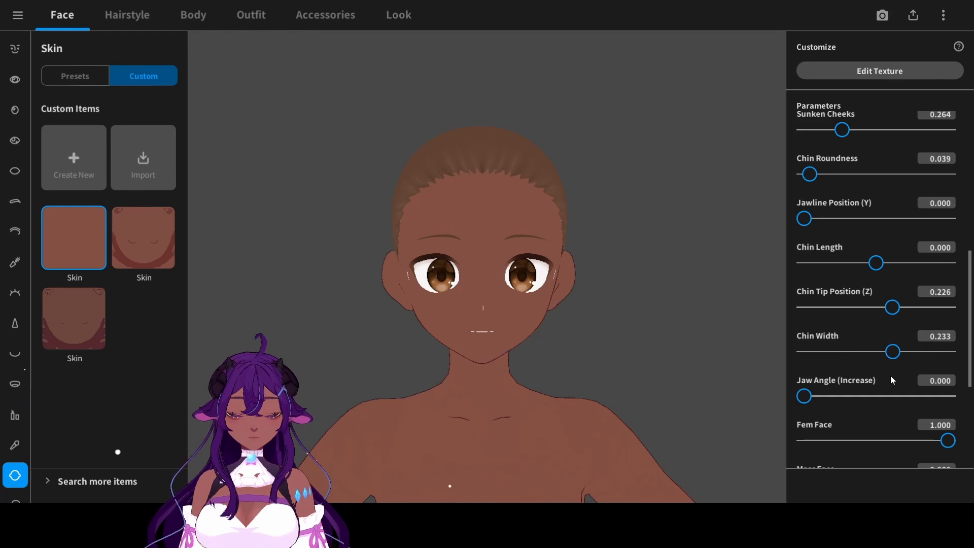
- Lengthen and slim the neck in the body parameters, with Neck Length at 0.275 and Neck Width at -69.780
click(193, 15)
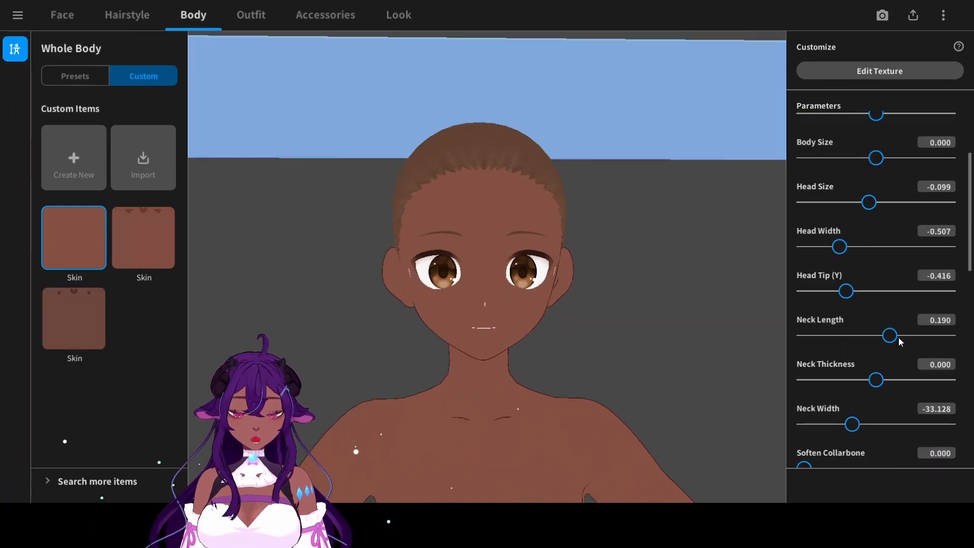
drag(834, 426, 828, 426)
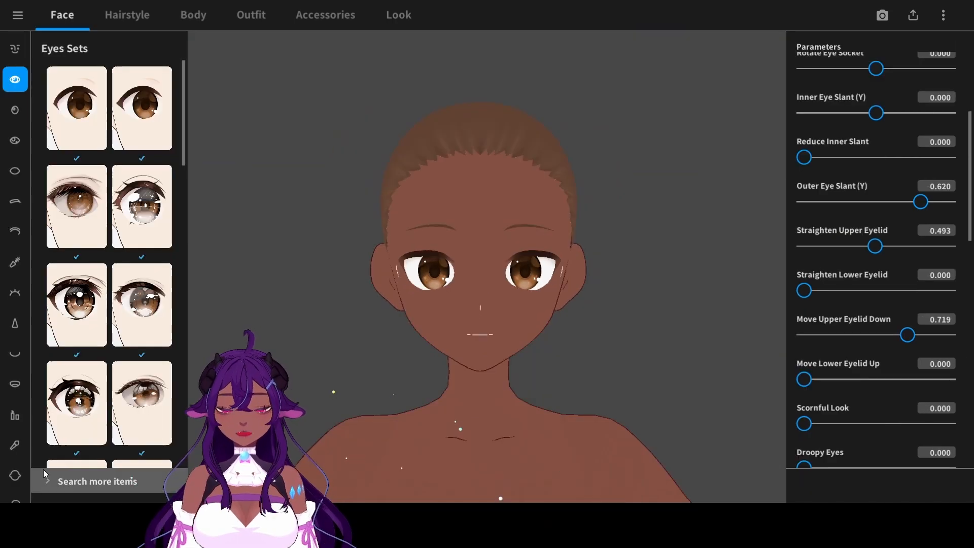
scroll(17, 479, down, 1)
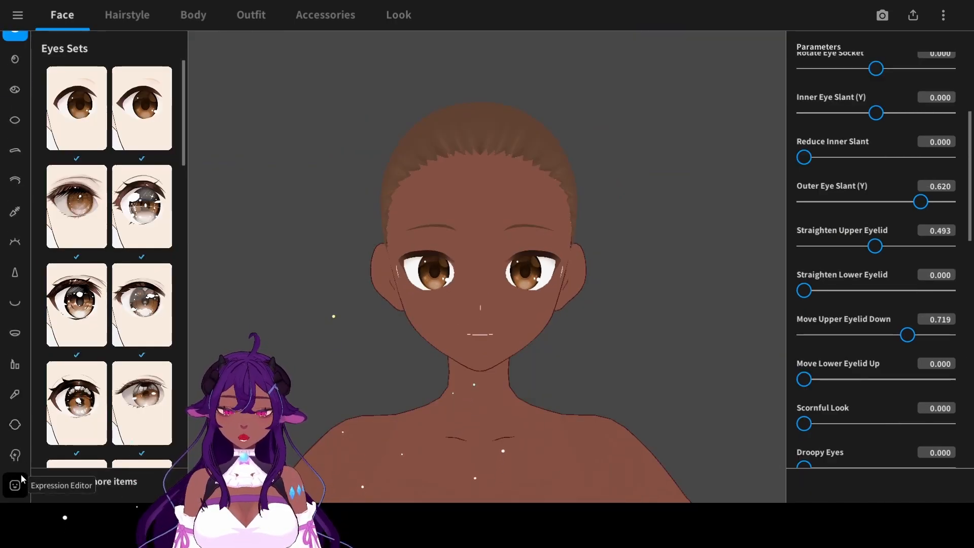
- Open the eyeliner texture for editing, add a layer above the hidden default design and turn on mirrored drawing
click(14, 210)
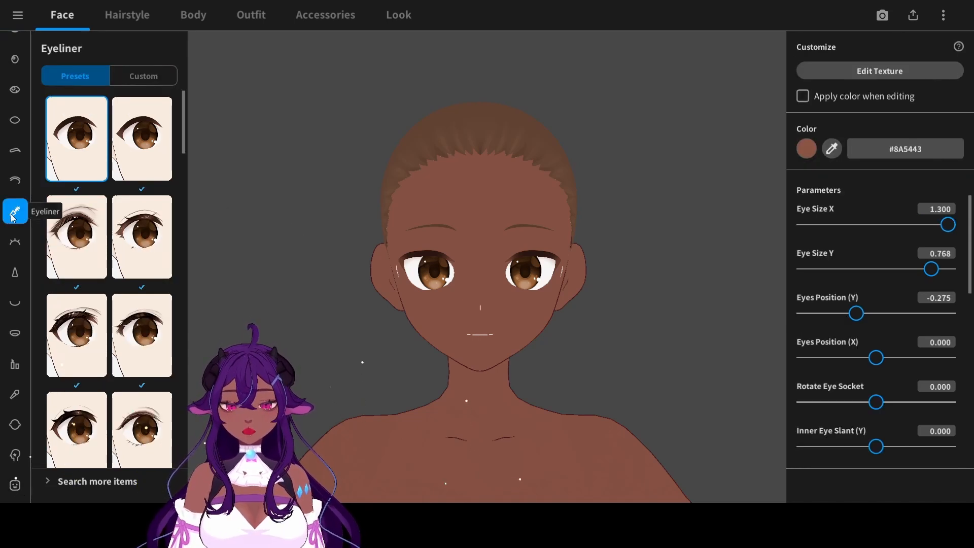
click(854, 77)
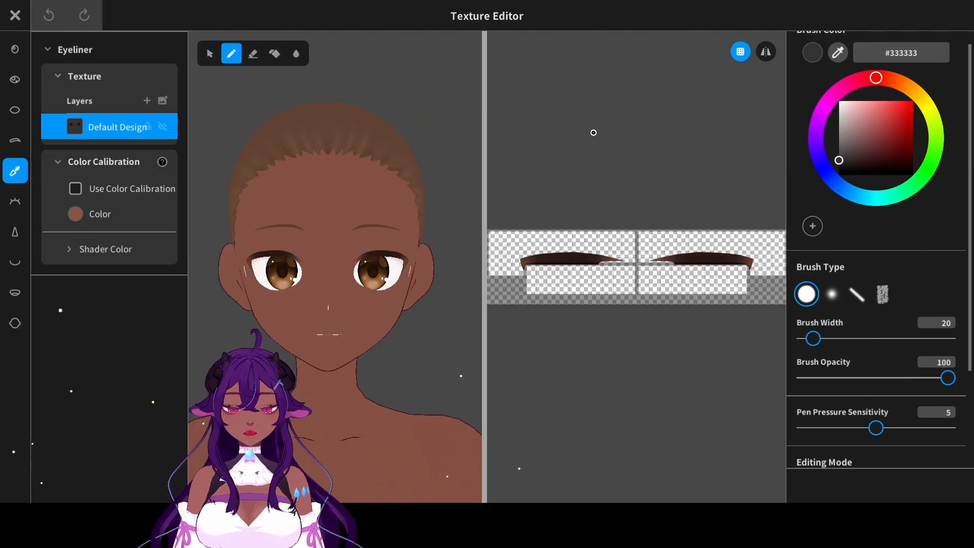
click(146, 100)
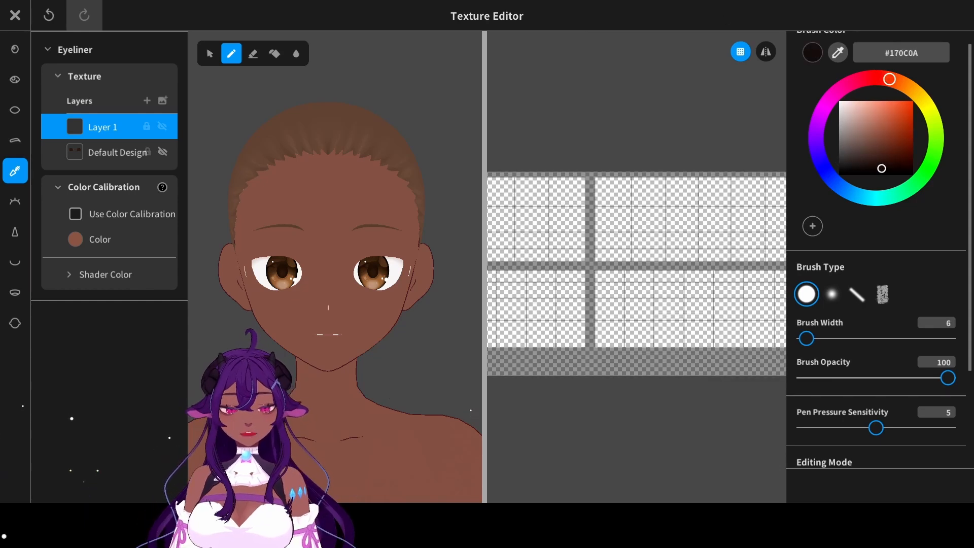
click(766, 51)
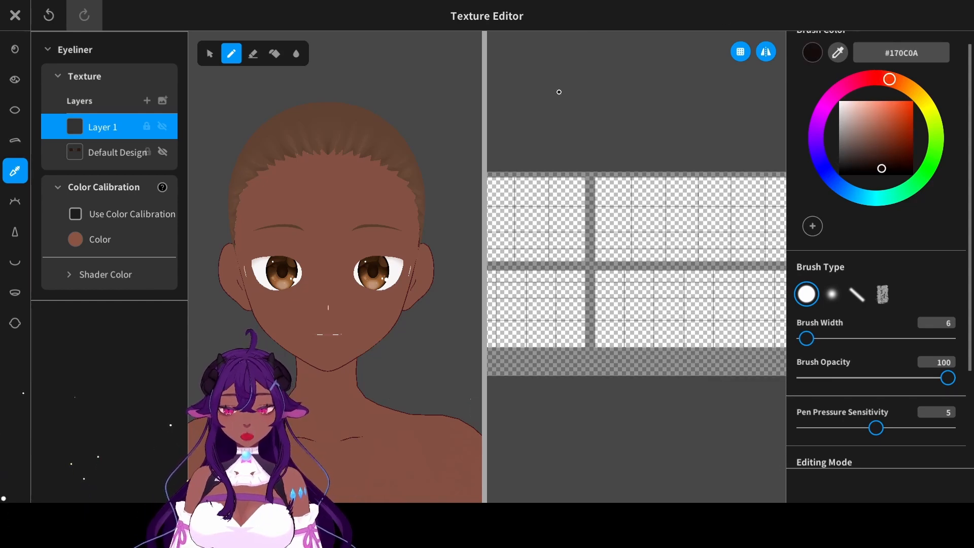
- Set up a tapered brush of width 10 in #170C0A and try out upper eyeliner strokes, undoing them
middle_drag(632, 206, 576, 211)
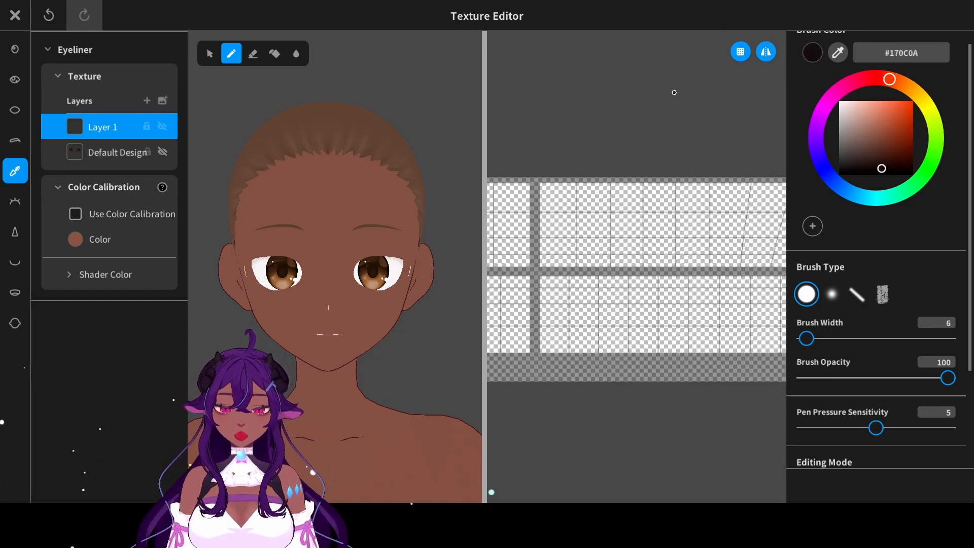
middle_drag(522, 142, 487, 145)
drag(595, 253, 640, 253)
drag(806, 339, 808, 338)
key(ctrl+z)
click(856, 294)
mouse_move(589, 264)
mouse_down()
mouse_move(695, 260)
mouse_move(599, 263)
mouse_move(674, 259)
mouse_up()
key(ctrl+z)
- Paint the first long tapered strokes of the upper eyeliner just above the eye opening
scroll(436, 210, up, 3)
middle_drag(469, 215, 408, 216)
middle_drag(726, 264, 695, 264)
drag(611, 258, 720, 266)
key(ctrl+z)
drag(545, 258, 687, 257)
drag(568, 251, 718, 261)
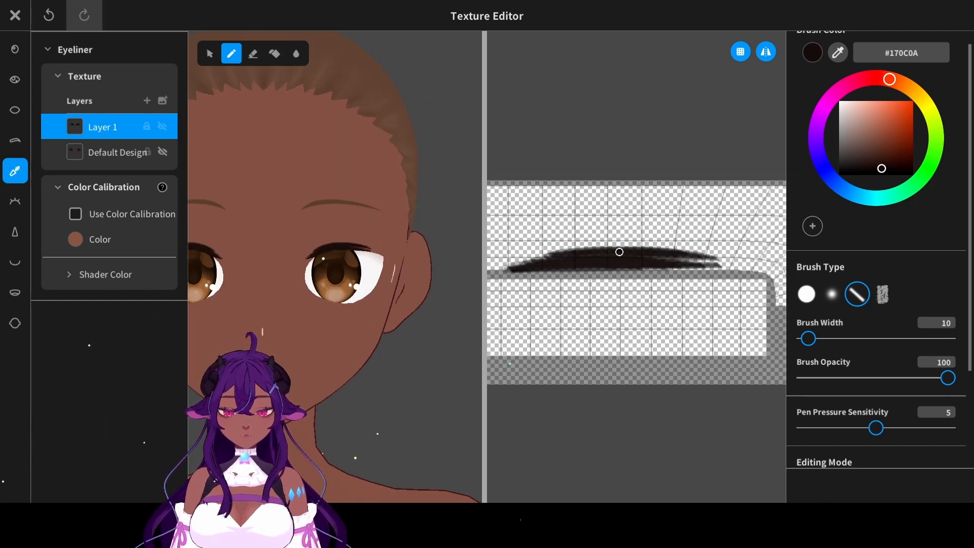
- Fill in and thicken the upper eyeliner along its top edge toward the outer corner
middle_drag(679, 254, 635, 254)
drag(619, 251, 715, 264)
drag(557, 248, 687, 255)
key(ctrl+z)
drag(593, 248, 705, 260)
middle_drag(695, 258, 670, 256)
drag(622, 251, 700, 261)
middle_drag(674, 255, 620, 254)
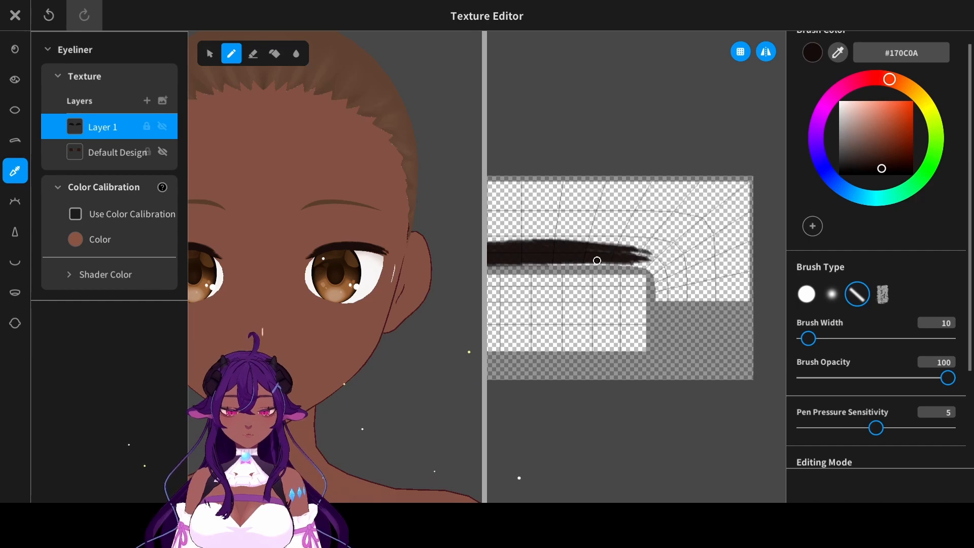
- Extend the upper eyeliner's outer end with short flicked strokes and fill the gaps beside it
drag(596, 262, 665, 256)
mouse_move(527, 265)
mouse_down()
mouse_move(644, 263)
mouse_move(671, 246)
mouse_up()
key(ctrl+z)
key(ctrl+z)
drag(593, 243, 666, 246)
middle_drag(461, 283, 491, 292)
key(ctrl+z)
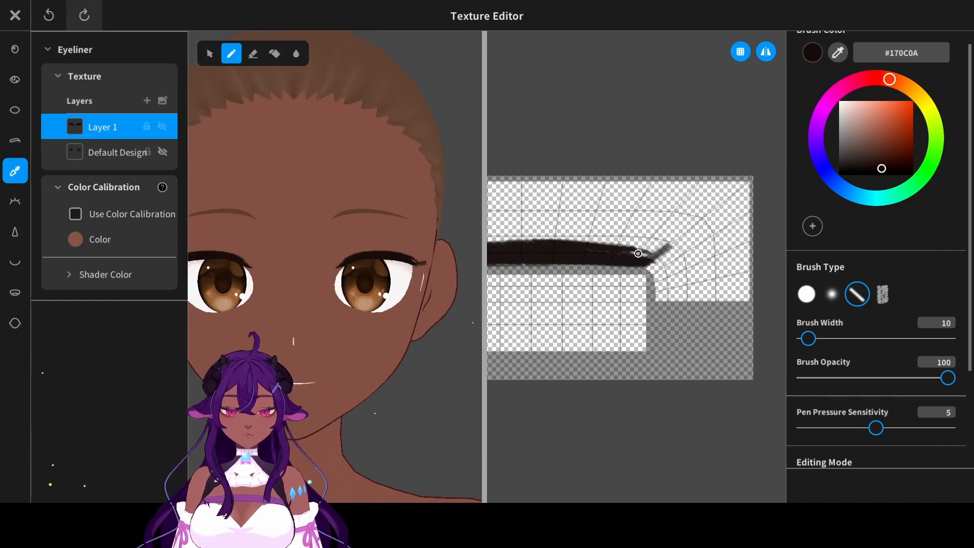
drag(620, 248, 659, 252)
middle_drag(555, 246, 654, 246)
- Erase along the top edge of the upper eyeliner to smooth it and taper its inner end
click(253, 53)
middle_drag(599, 235, 630, 239)
drag(659, 241, 537, 261)
middle_drag(583, 253, 599, 250)
middle_drag(432, 49, 446, 51)
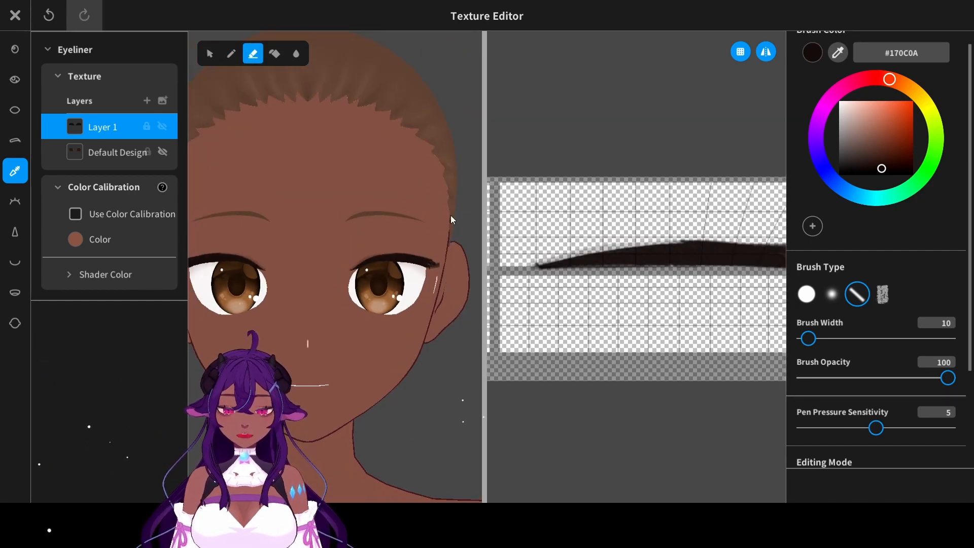
scroll(356, 299, up, 3)
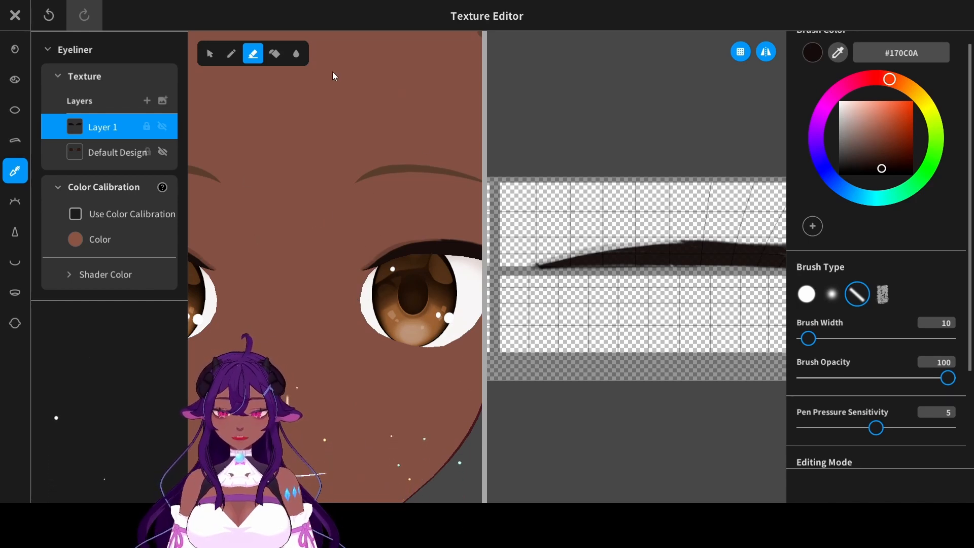
- Add a layer to the face skin texture and paint a short dark eyeliner extension at the inner eye corners with a fine brush
click(15, 323)
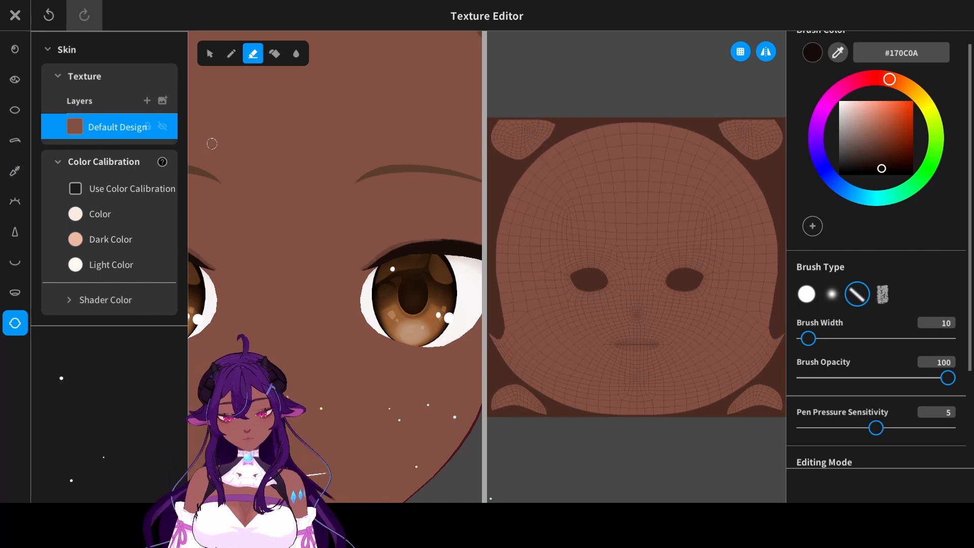
click(147, 101)
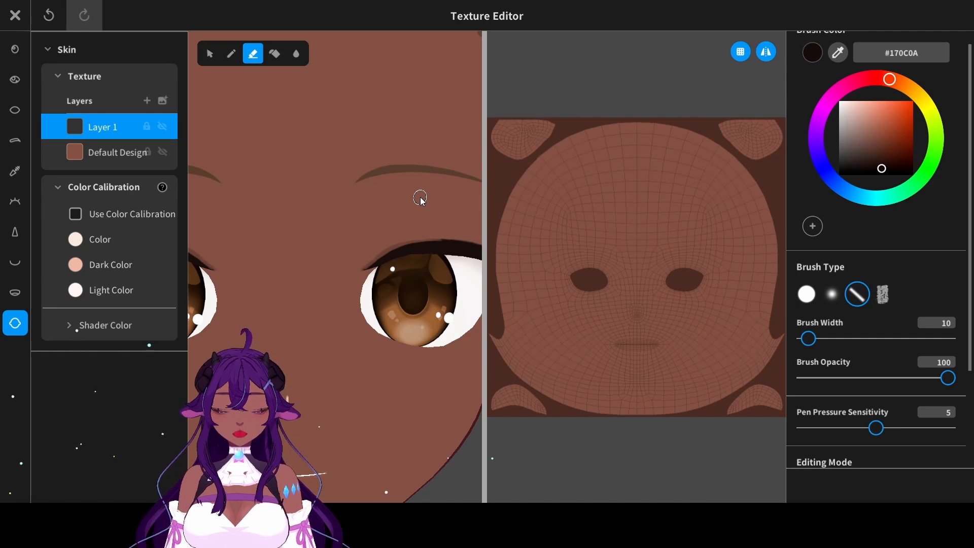
scroll(420, 199, down, 2)
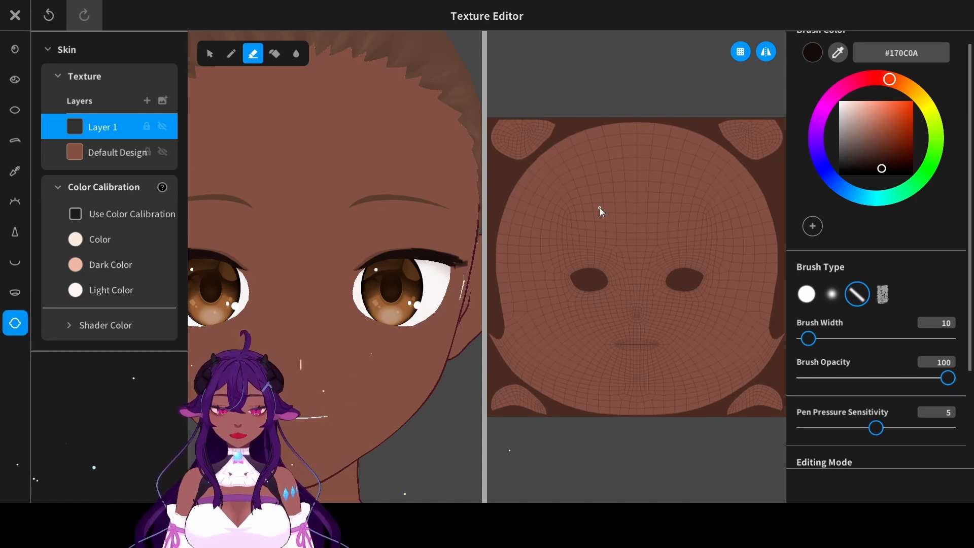
drag(808, 338, 807, 341)
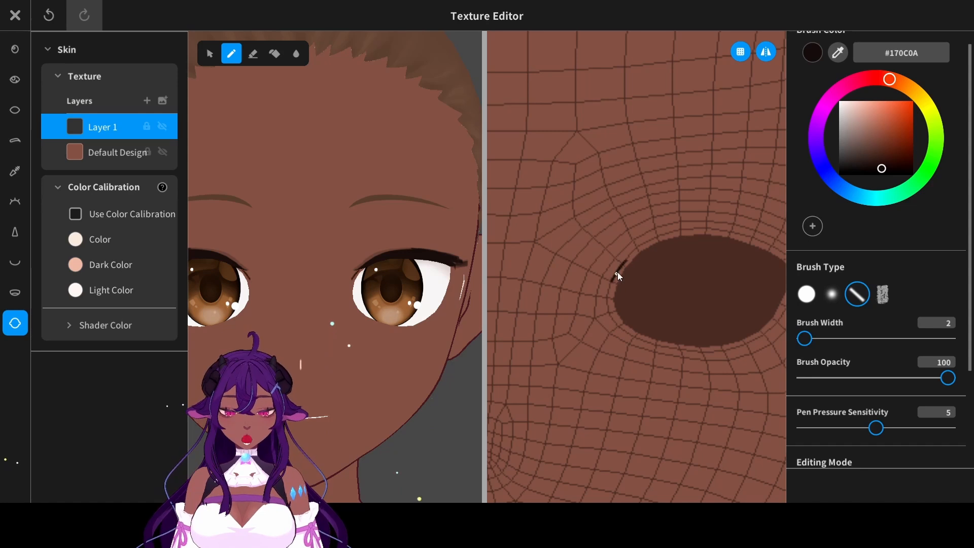
key(ctrl+z)
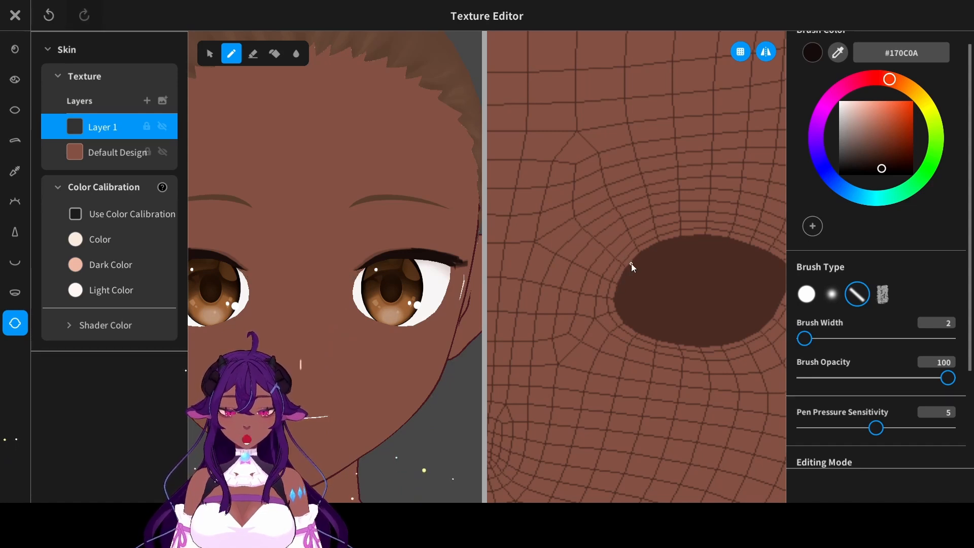
drag(631, 263, 604, 292)
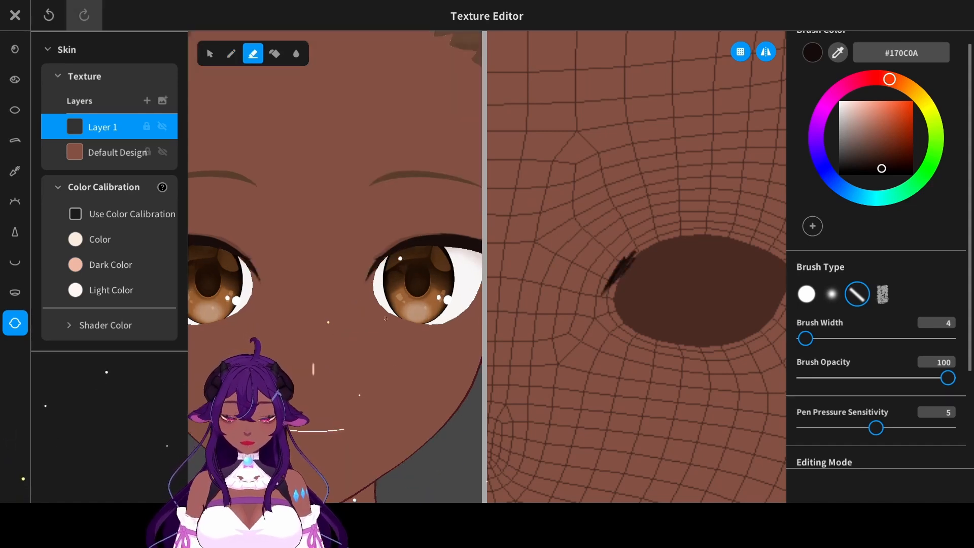
scroll(388, 341, down, 3)
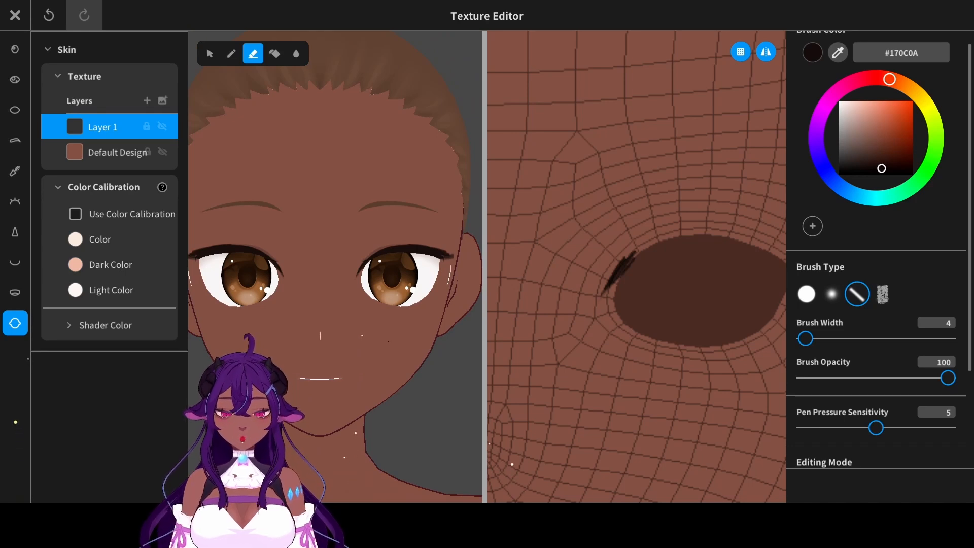
- Return to the eyeliner texture and extend the upper eyeliner's inner end with the brush at width 12
click(16, 170)
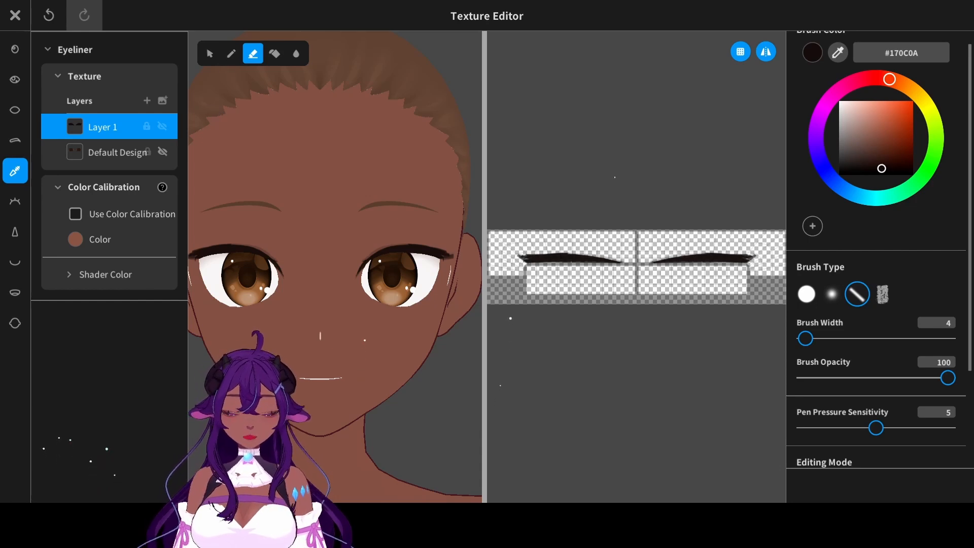
scroll(614, 178, up, 8)
scroll(291, 126, up, 4)
middle_drag(335, 152, 294, 166)
middle_drag(695, 284, 575, 285)
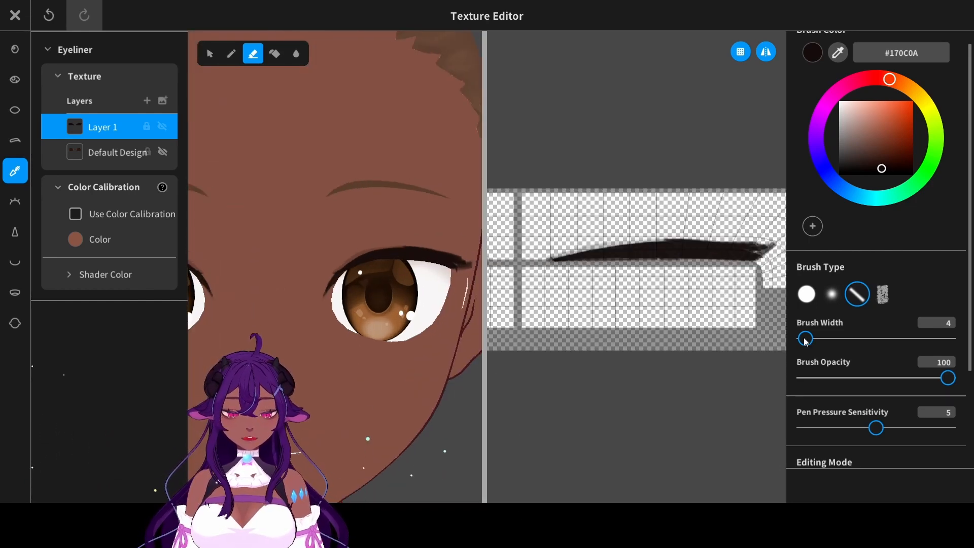
drag(805, 339, 809, 338)
click(231, 53)
middle_drag(629, 284, 611, 284)
drag(608, 246, 541, 262)
scroll(401, 213, up, 6)
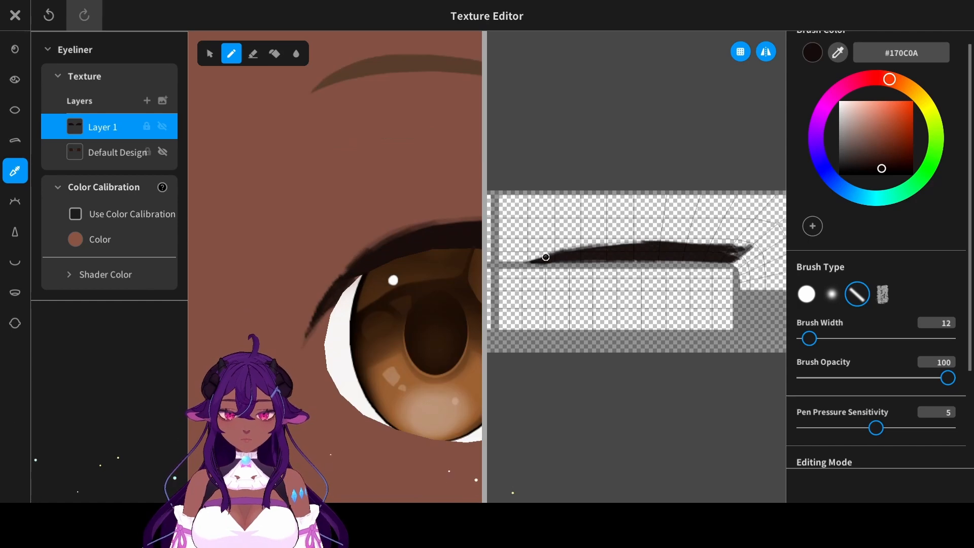
- Build up the inner half of the upper eyeliner with another stroke and undo the extra one
middle_drag(578, 273, 561, 277)
drag(601, 246, 564, 249)
middle_drag(436, 253, 368, 269)
middle_drag(629, 274, 607, 270)
drag(611, 239, 583, 242)
key(ctrl+z)
scroll(409, 252, down, 10)
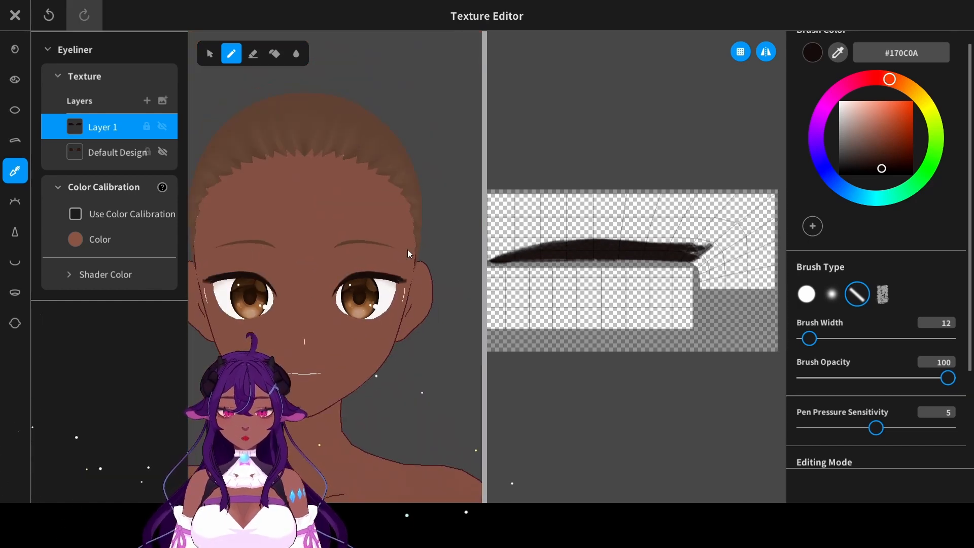
- Thicken the upper eyeliner's top edge all the way to its outer end with long strokes
scroll(541, 247, up, 5)
middle_drag(541, 246, 541, 269)
drag(530, 236, 616, 235)
middle_drag(580, 245, 545, 245)
drag(552, 231, 710, 243)
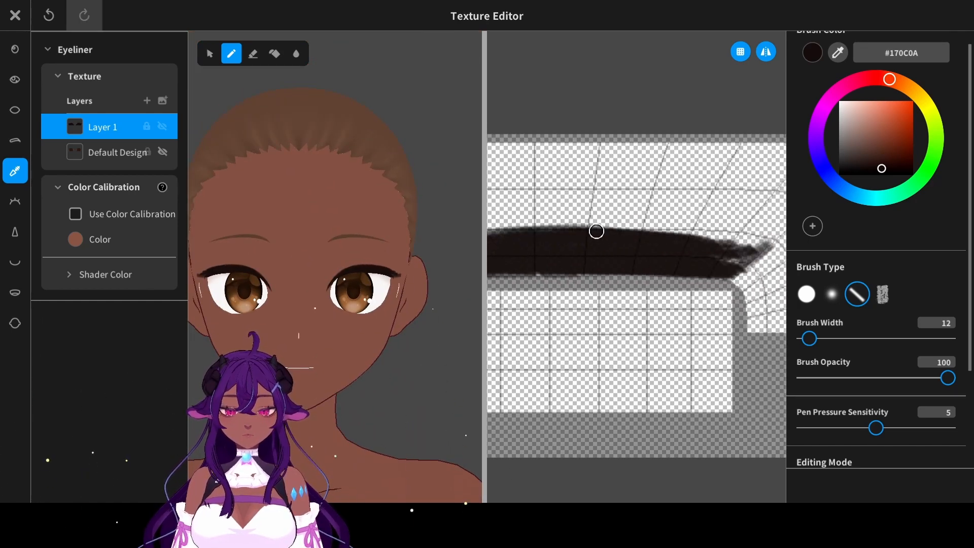
middle_drag(622, 233, 588, 228)
drag(588, 228, 738, 241)
key(ctrl+z)
drag(637, 230, 745, 241)
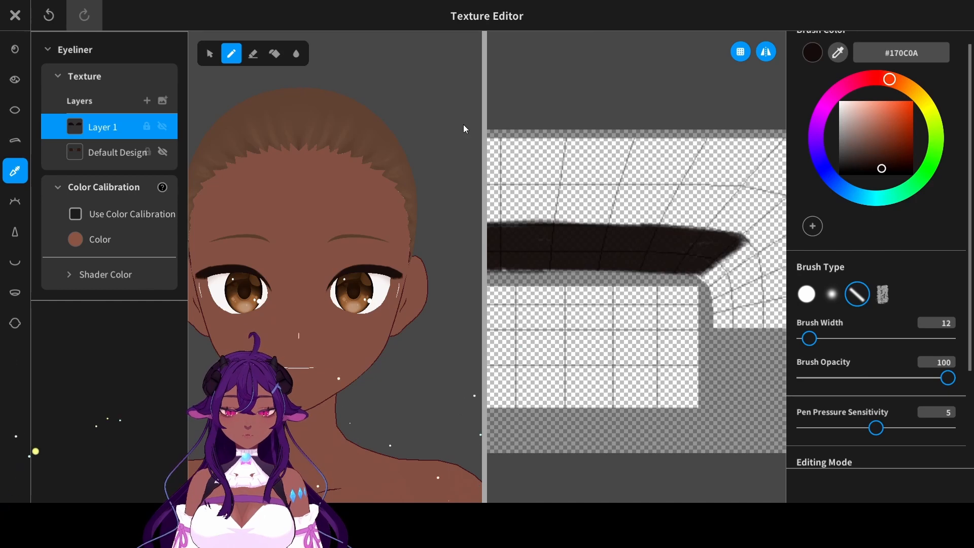
- Shape the upper eyeliner's outer end into a pointed, upturned wing by painting the tip and erasing its edges
click(252, 53)
middle_drag(634, 244, 607, 244)
middle_drag(461, 232, 394, 238)
scroll(394, 238, up, 6)
scroll(394, 238, up, 6)
key(b)
drag(398, 276, 423, 264)
key(ctrl+z)
drag(360, 260, 427, 257)
key(e)
drag(426, 267, 388, 294)
scroll(383, 293, down, 10)
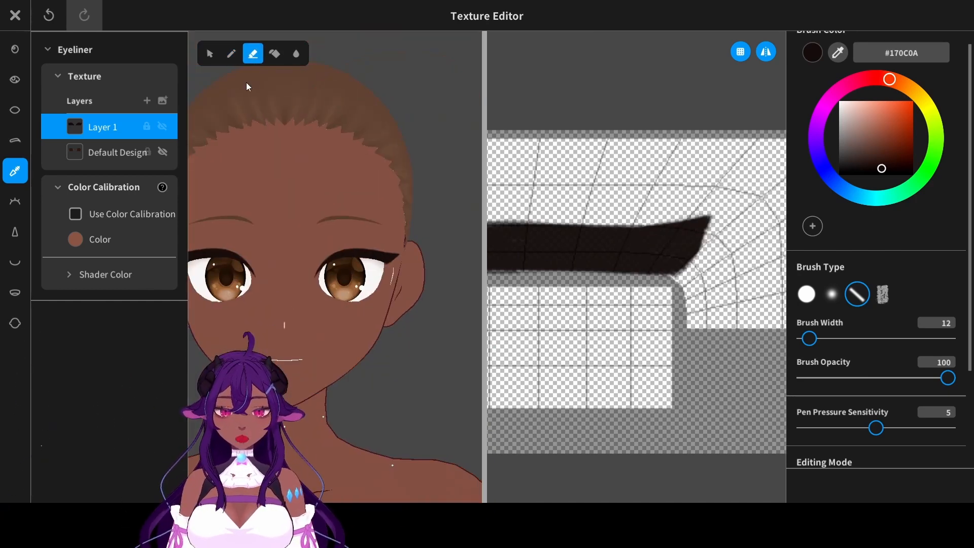
- Try a thick downward stroke at the eye's outer corner and a lower lid line, undoing both
click(231, 53)
scroll(366, 299, up, 6)
middle_drag(695, 284, 664, 277)
drag(669, 323, 660, 256)
key(ctrl+z)
middle_drag(609, 284, 700, 290)
drag(644, 300, 586, 296)
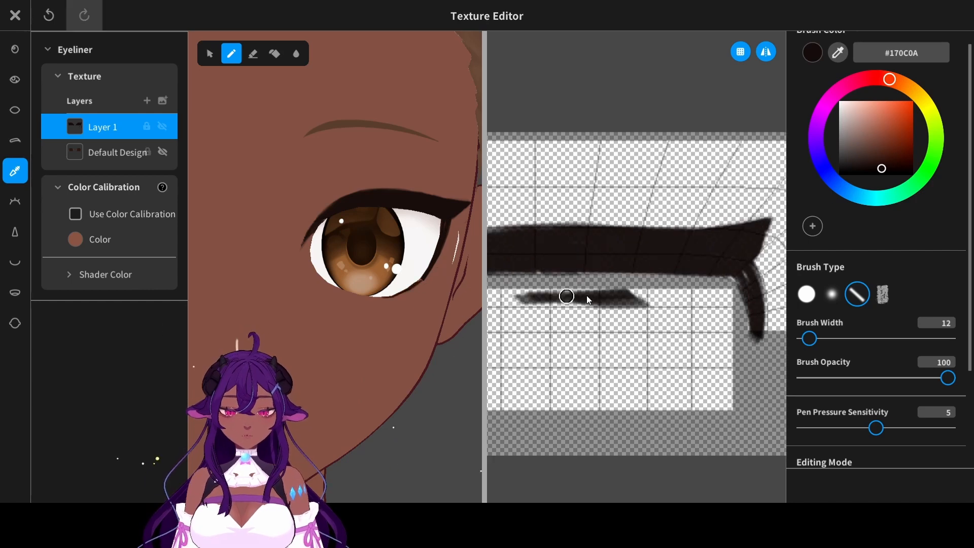
scroll(460, 299, down, 6)
key(ctrl+z)
key(ctrl+z)
- Paint a tapered stroke curving down from the eyeliner's outer corner and refine its tip with the brush at width 4
scroll(376, 243, up, 6)
drag(704, 258, 725, 311)
key(ctrl+z)
mouse_move(700, 257)
mouse_down()
mouse_move(726, 309)
mouse_move(718, 288)
mouse_up()
drag(690, 259, 721, 292)
drag(809, 338, 805, 338)
middle_drag(710, 304, 727, 303)
drag(737, 301, 745, 325)
key(ctrl+z)
- Paint a soft tapered lower lid line on the eyeliner layer, using a brush width of 16
middle_drag(367, 314, 393, 293)
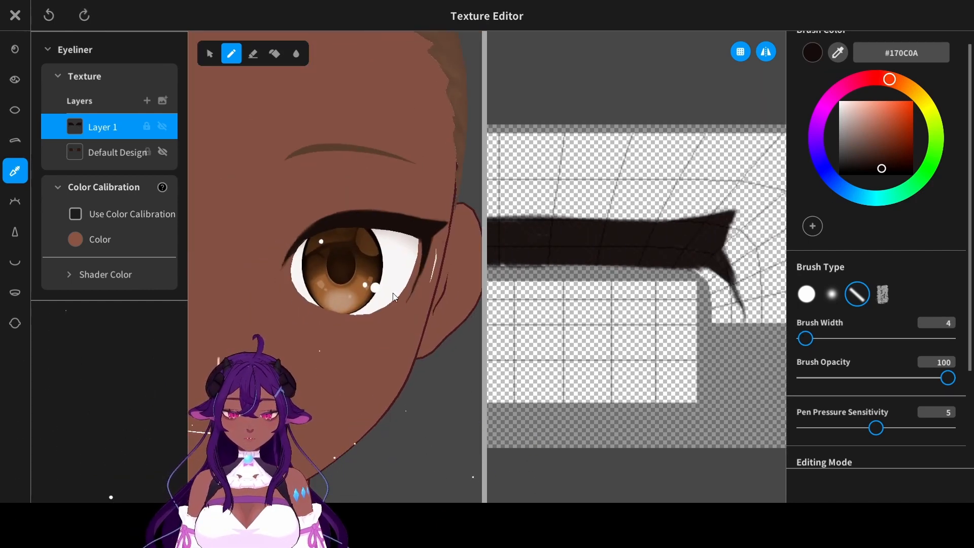
scroll(393, 293, up, 4)
drag(691, 304, 590, 312)
drag(698, 305, 572, 313)
mouse_move(641, 293)
mouse_down()
mouse_move(565, 311)
mouse_move(734, 278)
mouse_up()
scroll(433, 324, down, 8)
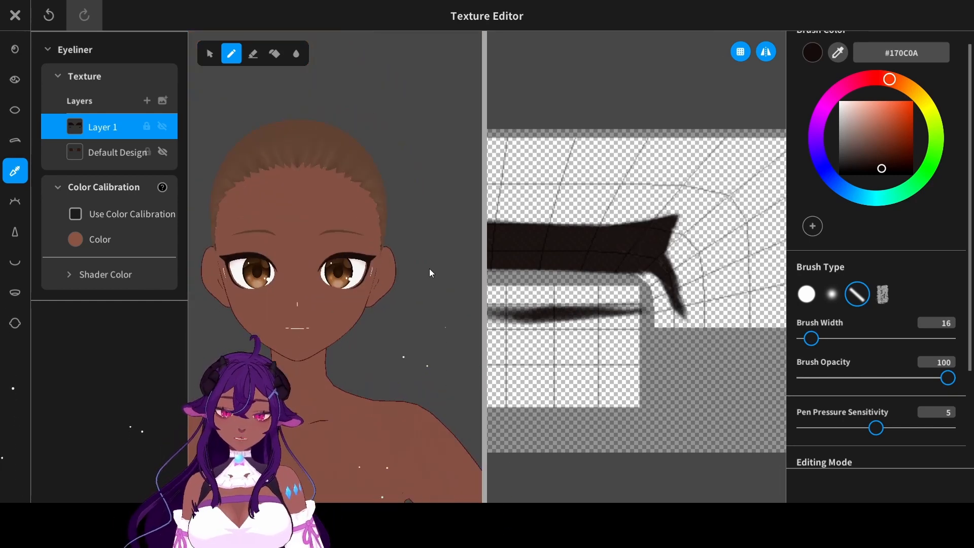
- Extend the upper eyeliner's outer wing into a longer, thinner point, erasing its edges and undoing stray strokes
scroll(401, 253, up, 8)
key(e)
drag(366, 229, 425, 254)
key(b)
key(ctrl+z)
scroll(350, 244, down, 8)
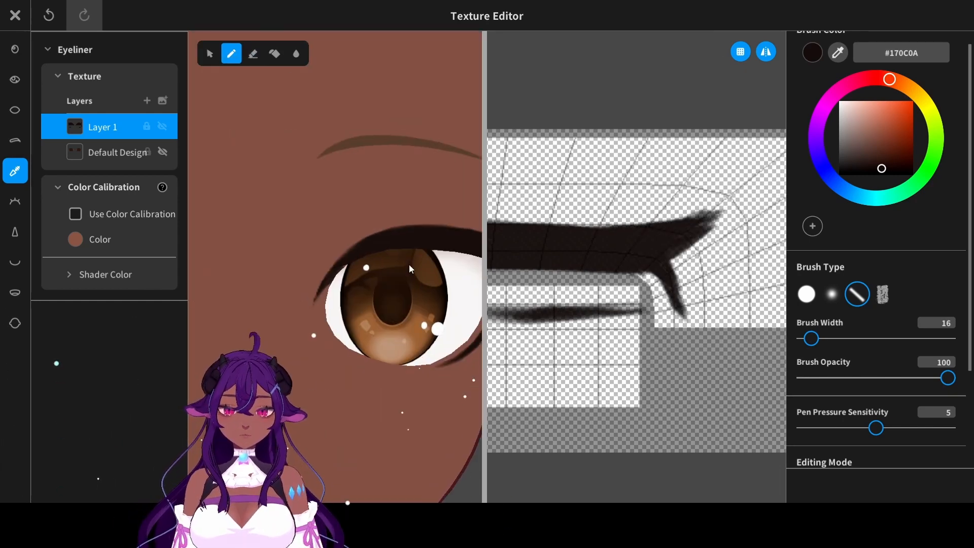
key(e)
scroll(365, 202, up, 8)
key(ctrl+z)
mouse_move(287, 247)
mouse_down()
mouse_move(371, 262)
mouse_move(376, 289)
mouse_up()
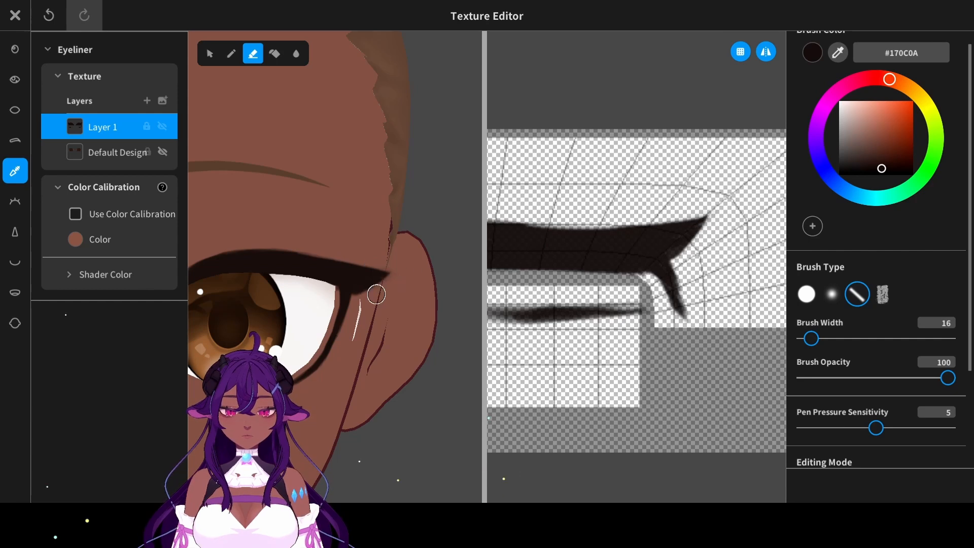
scroll(376, 289, down, 8)
- Add a new layer above the painted layer in the Eyeliner texture and ready the brush for painting on it
click(147, 100)
click(235, 63)
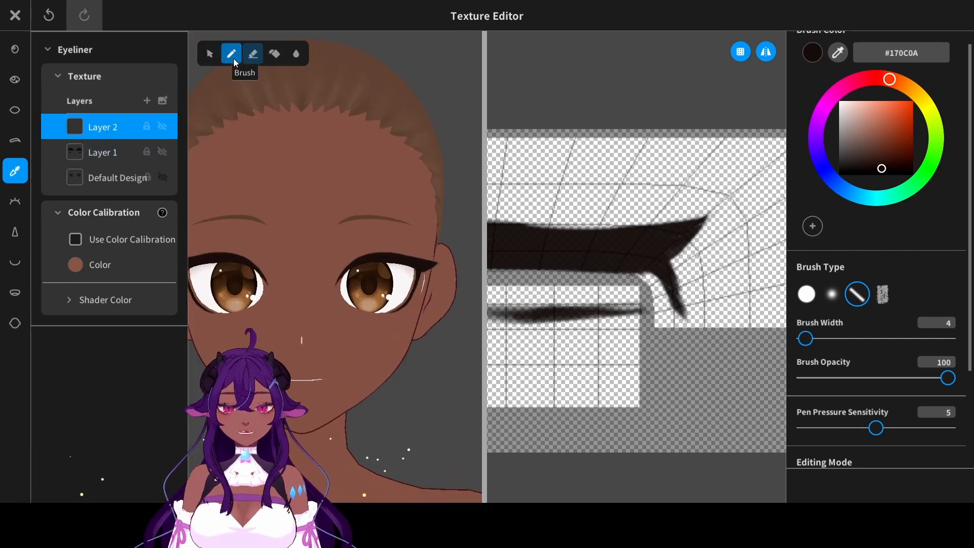
click(15, 201)
key(ctrl+z)
click(15, 170)
scroll(646, 257, up, 5)
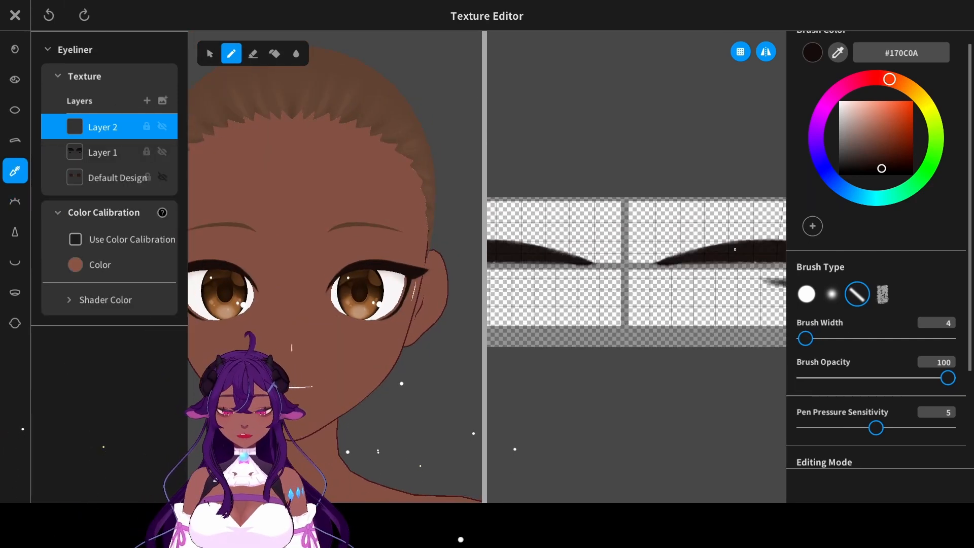
- Try painting upward lash spikes on the upper eyeliner with a brush width of 7, undoing the last stroke
middle_drag(734, 250, 599, 282)
scroll(643, 269, up, 5)
drag(600, 292, 618, 258)
drag(801, 342, 804, 343)
drag(606, 280, 627, 252)
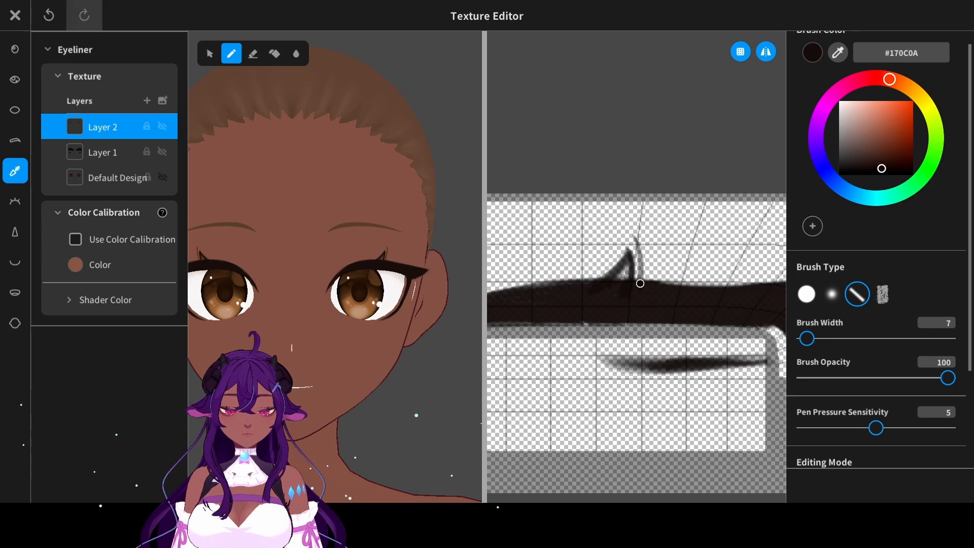
key(ctrl+z)
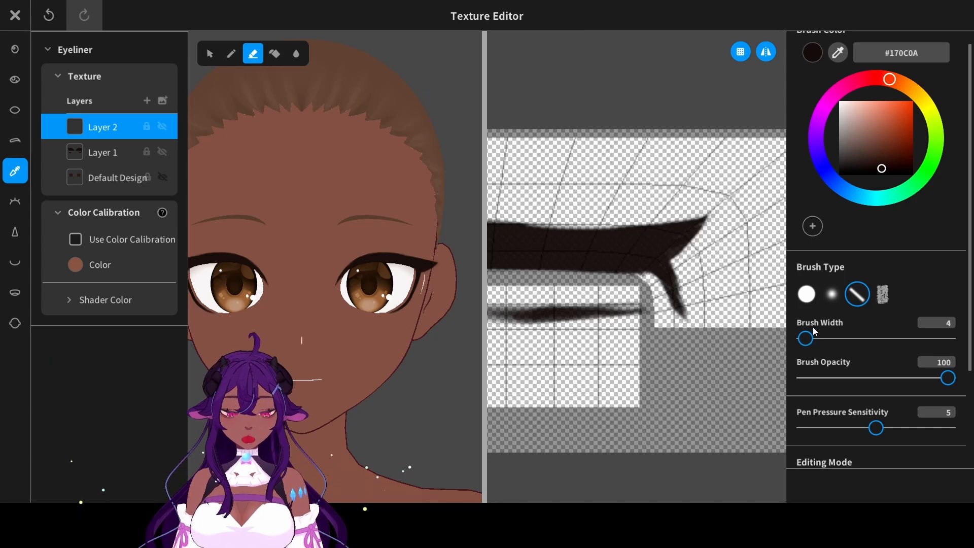
- Paint a pointed lash spike rising from the upper eyeliner on the new layer and sharpen its edges with the eraser
click(232, 55)
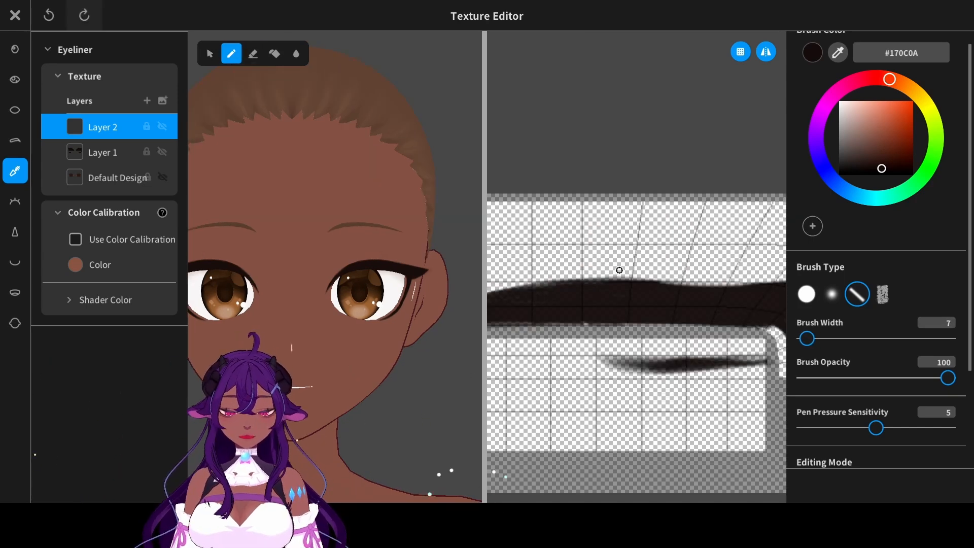
mouse_move(615, 278)
mouse_down()
mouse_move(632, 249)
mouse_move(643, 279)
mouse_move(635, 285)
mouse_up()
middle_drag(325, 202, 359, 171)
click(253, 53)
middle_drag(659, 355, 609, 280)
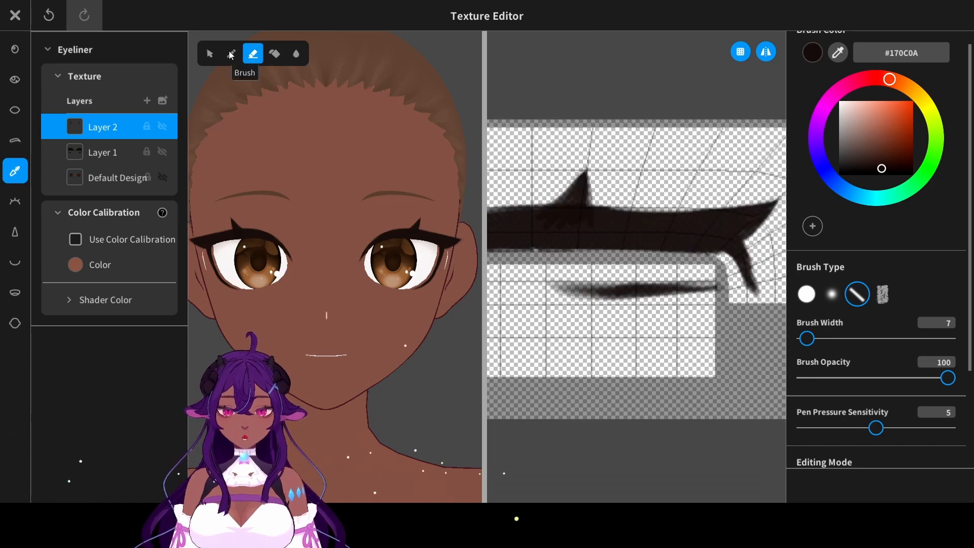
- Paint a short pointed lash spike hanging from the lower lid line with a brush width of 7
click(231, 54)
drag(629, 294, 643, 322)
key(ctrl+z)
scroll(335, 266, down, 3)
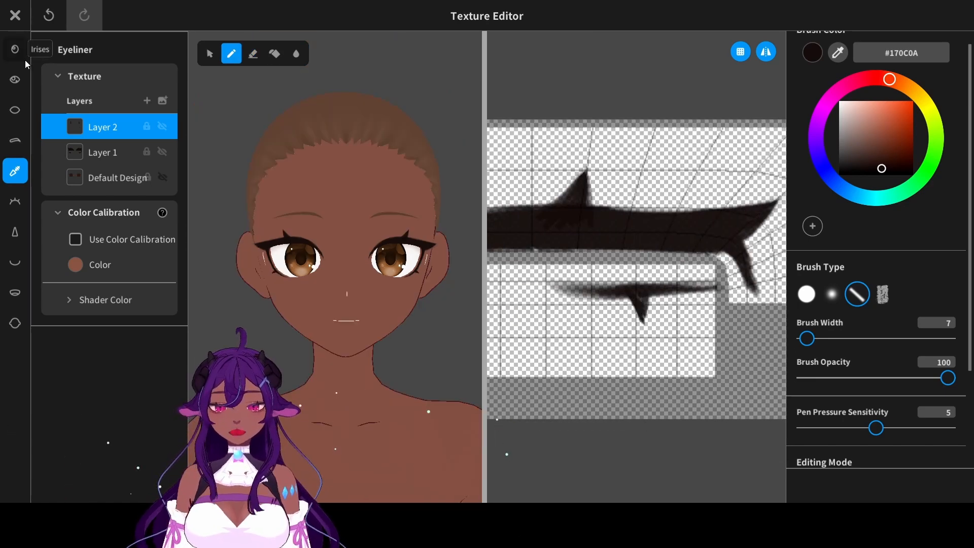
- Disable color calibration for the scleras and paint over them in #DAC9C5 with brush width 271 and opacity 25
click(29, 107)
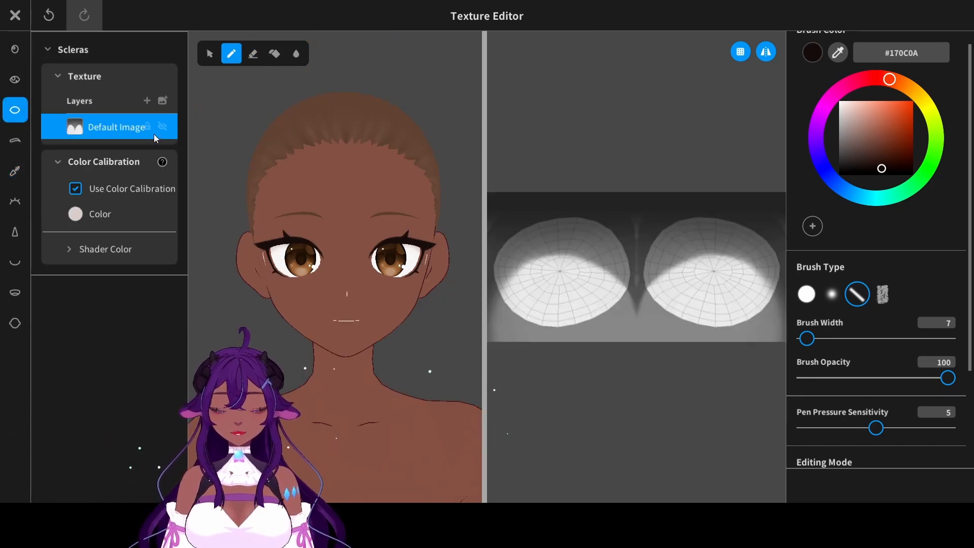
click(76, 188)
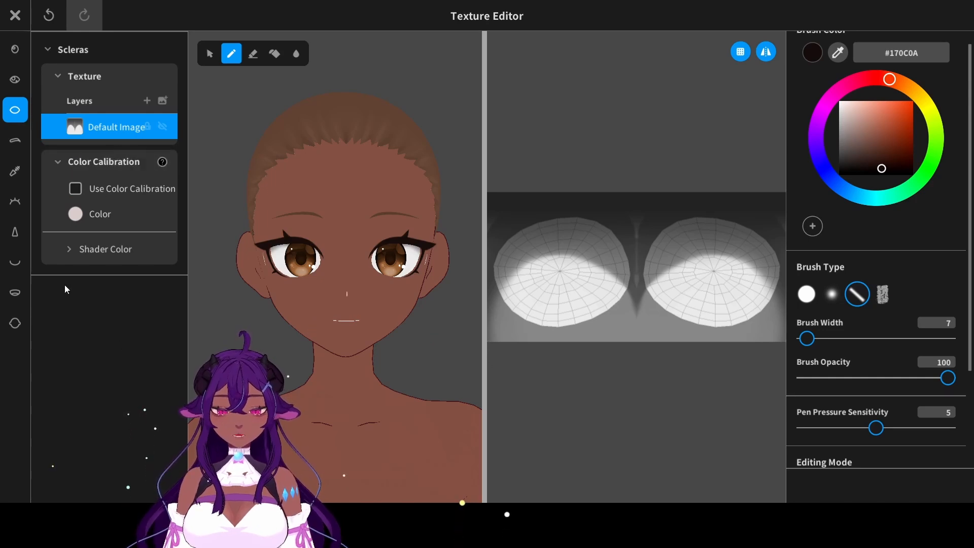
mouse_move(876, 137)
mouse_down()
mouse_move(831, 140)
mouse_move(846, 112)
mouse_up()
click(806, 294)
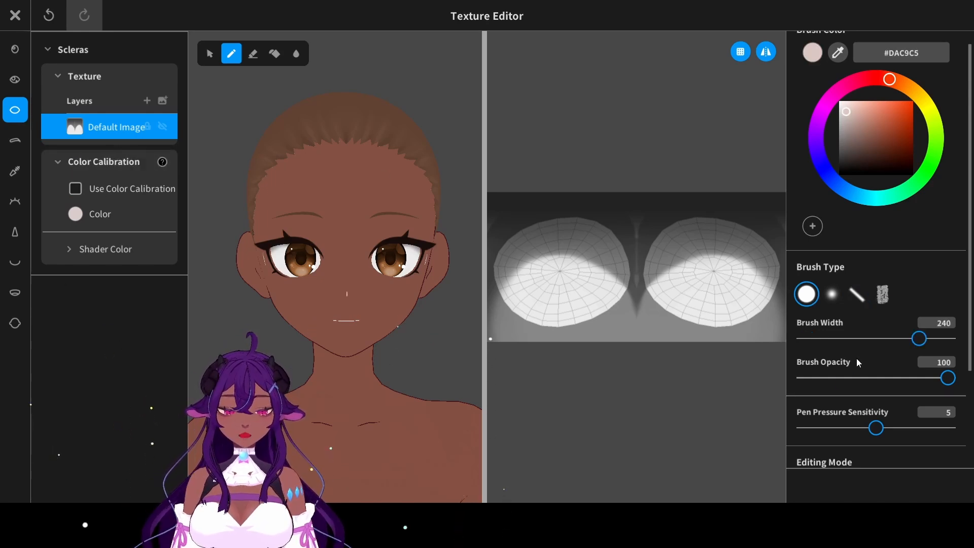
drag(948, 377, 839, 316)
drag(918, 338, 934, 338)
mouse_move(725, 299)
mouse_down()
mouse_move(806, 224)
mouse_move(684, 259)
mouse_up()
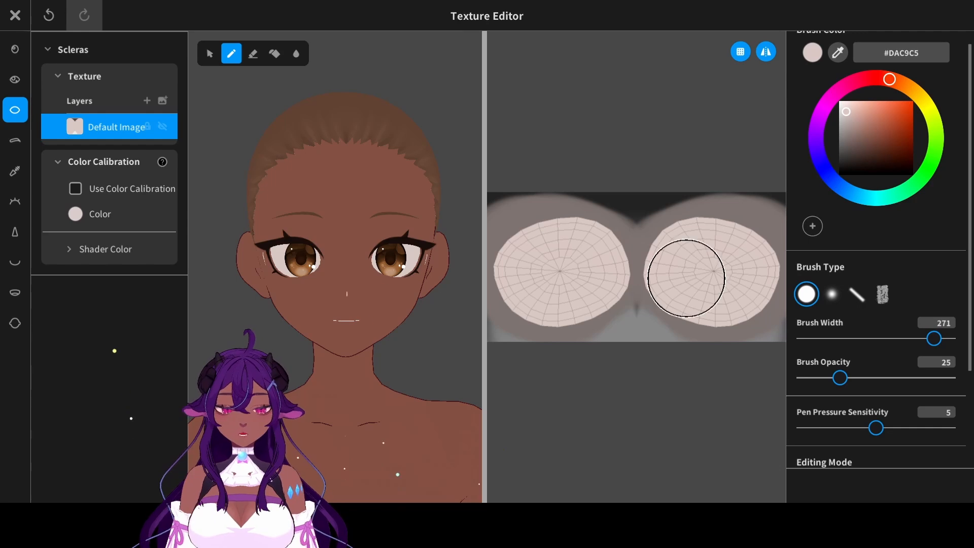
- Turn off color calibration for the irises and hide their original layer
click(14, 49)
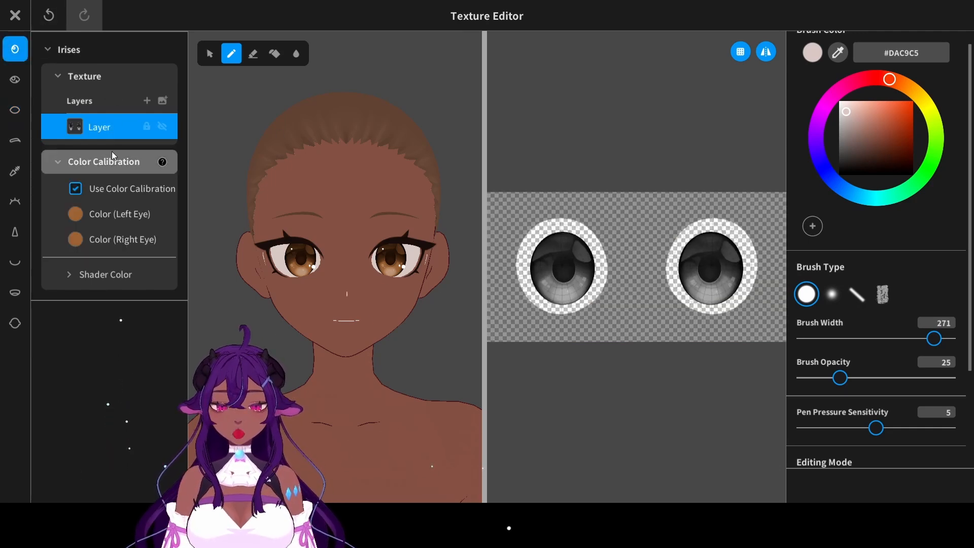
click(77, 187)
click(77, 189)
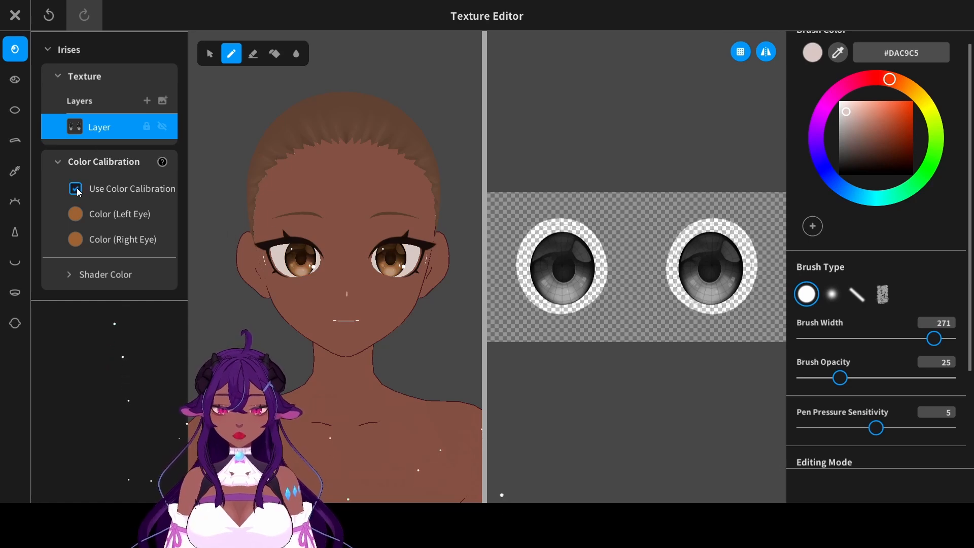
click(77, 188)
click(76, 189)
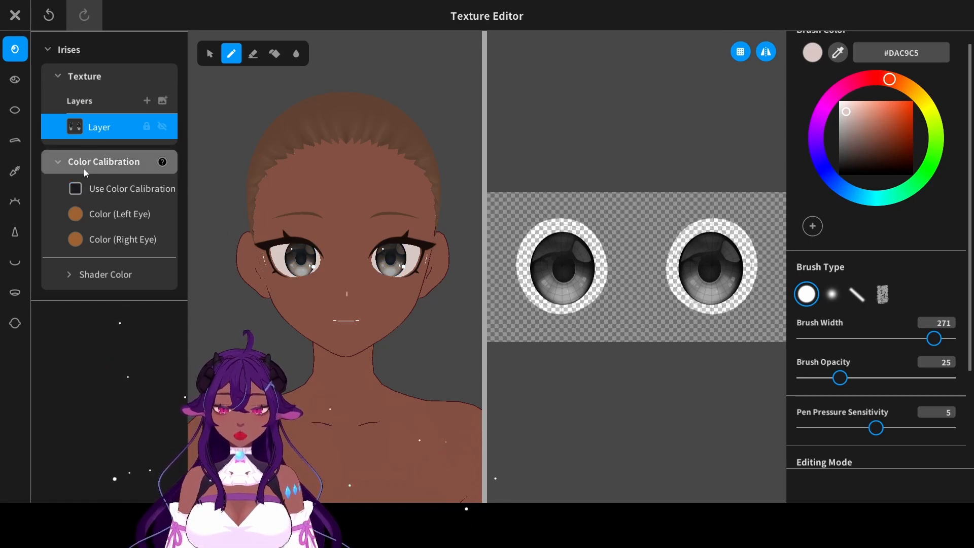
click(163, 127)
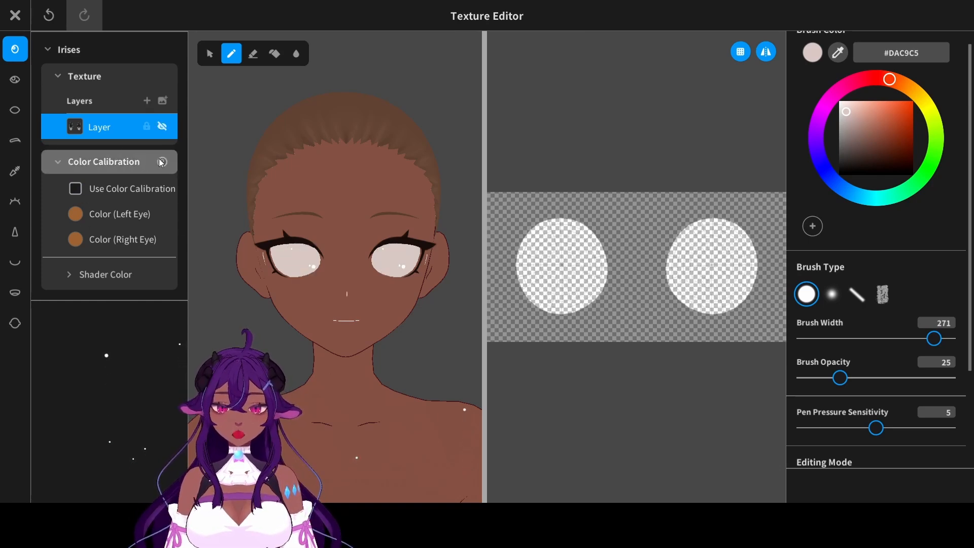
- Add a new iris layer, sample the dark eyeliner color for the brush, and set the brush width to 77
click(147, 100)
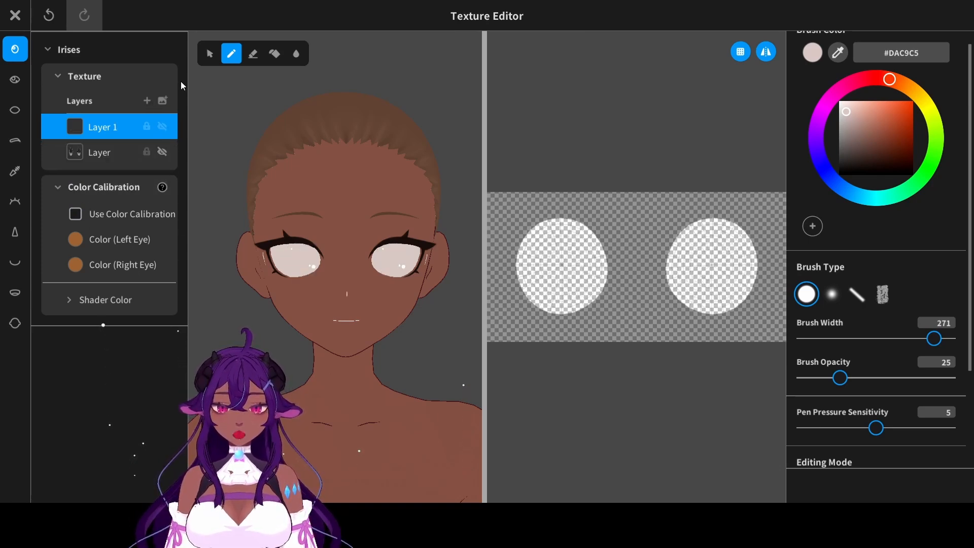
click(836, 59)
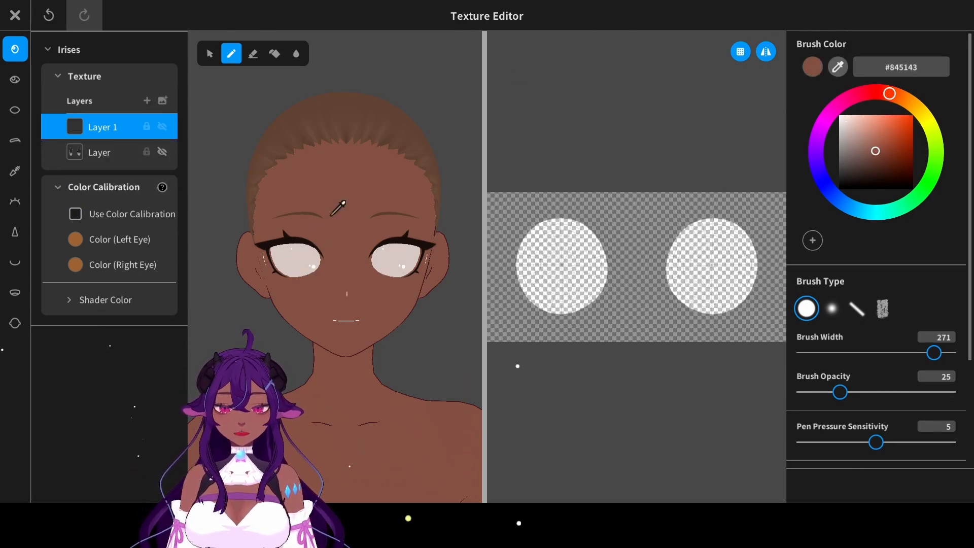
click(291, 236)
drag(934, 352, 835, 355)
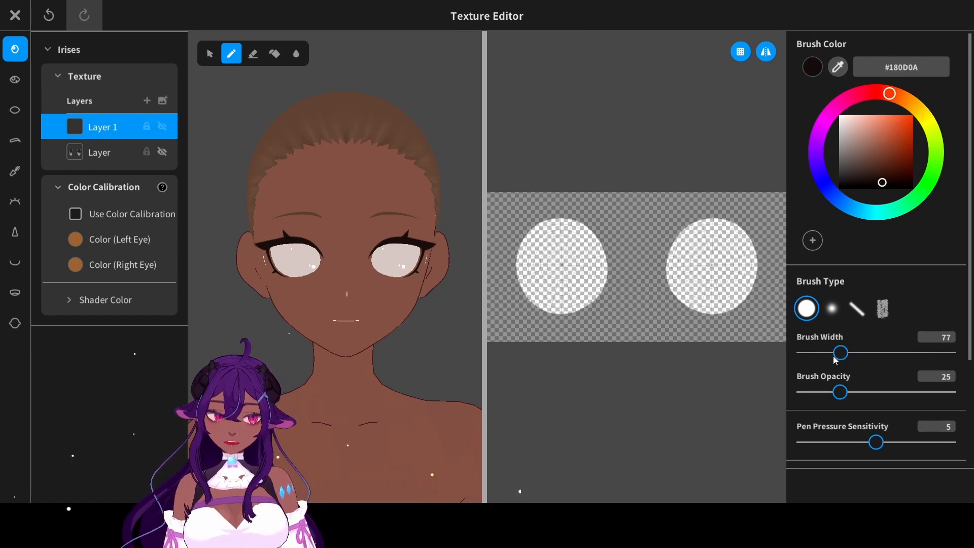
- Turn off color calibration for the eye highlights and hide their layer
click(17, 85)
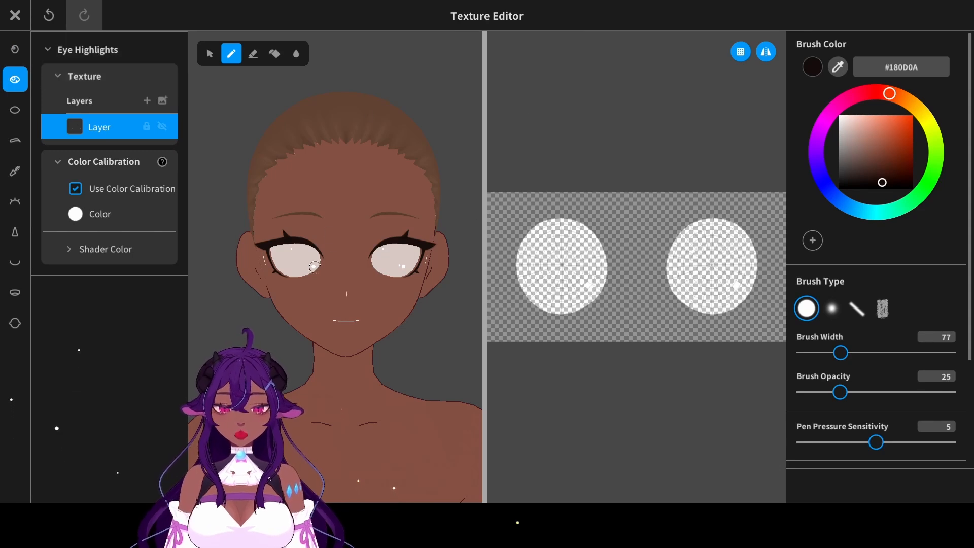
scroll(296, 297, up, 5)
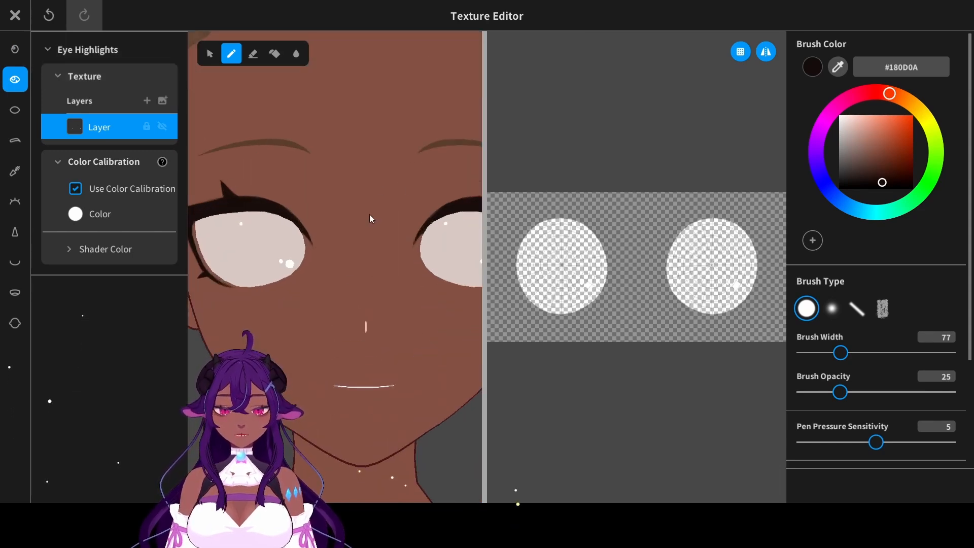
click(76, 190)
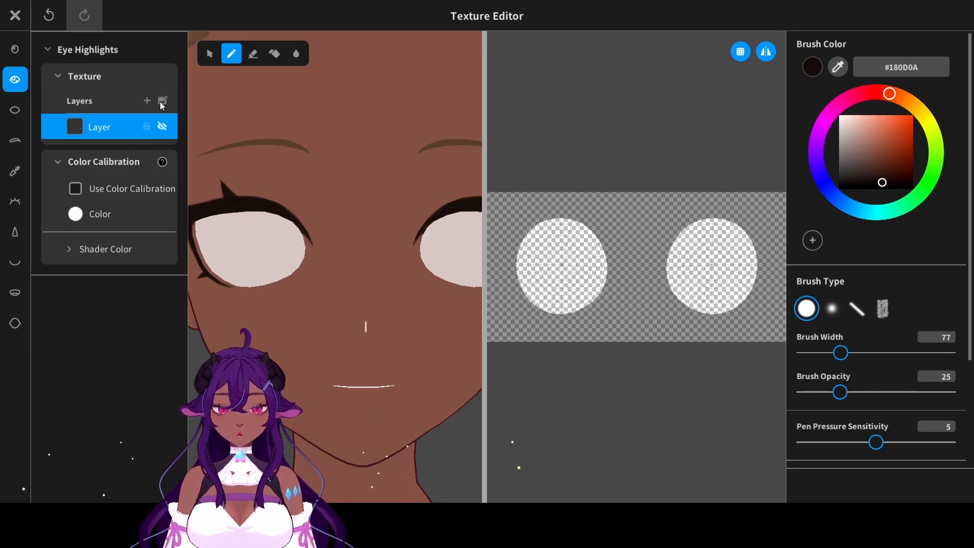
- Paint large rounded iris bases in #180D0A on the new iris layer, and close the Texture Editor
click(14, 48)
mouse_move(620, 238)
mouse_down()
mouse_move(632, 296)
mouse_move(599, 251)
mouse_move(628, 218)
mouse_move(643, 234)
mouse_move(650, 228)
mouse_move(668, 269)
mouse_move(674, 245)
mouse_move(598, 228)
mouse_move(641, 309)
mouse_up()
mouse_move(586, 257)
mouse_down()
mouse_move(591, 287)
mouse_move(648, 207)
mouse_move(597, 226)
mouse_move(599, 263)
mouse_up()
scroll(405, 264, down, 5)
scroll(405, 264, up, 3)
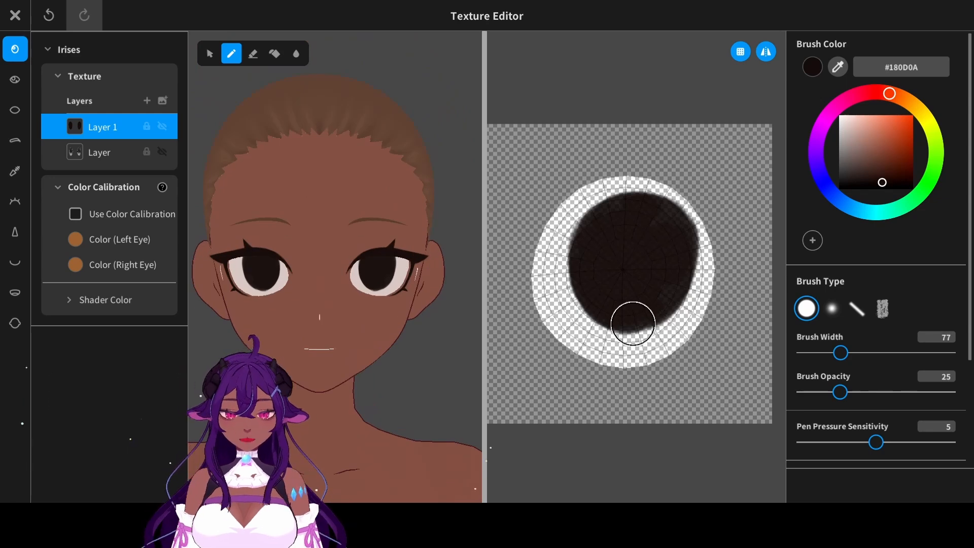
drag(632, 323, 652, 310)
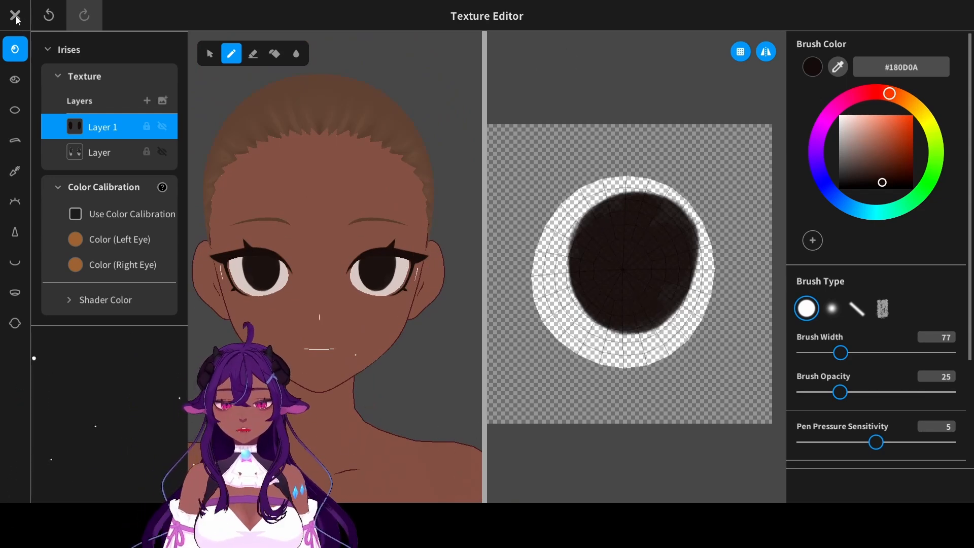
click(15, 16)
click(498, 278)
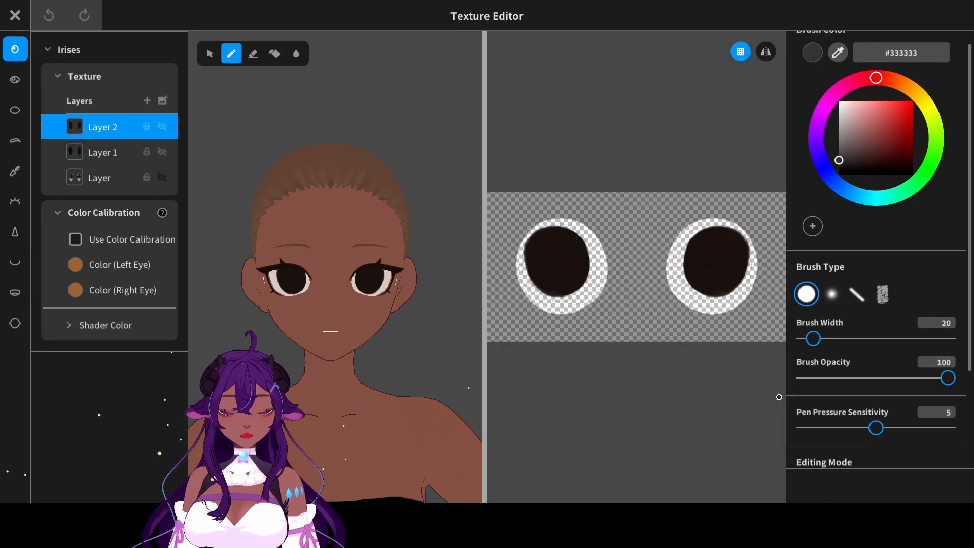
- Paint a green #2D7039 inner iris inside the dark base on a new layer with a brush width of 104
click(926, 174)
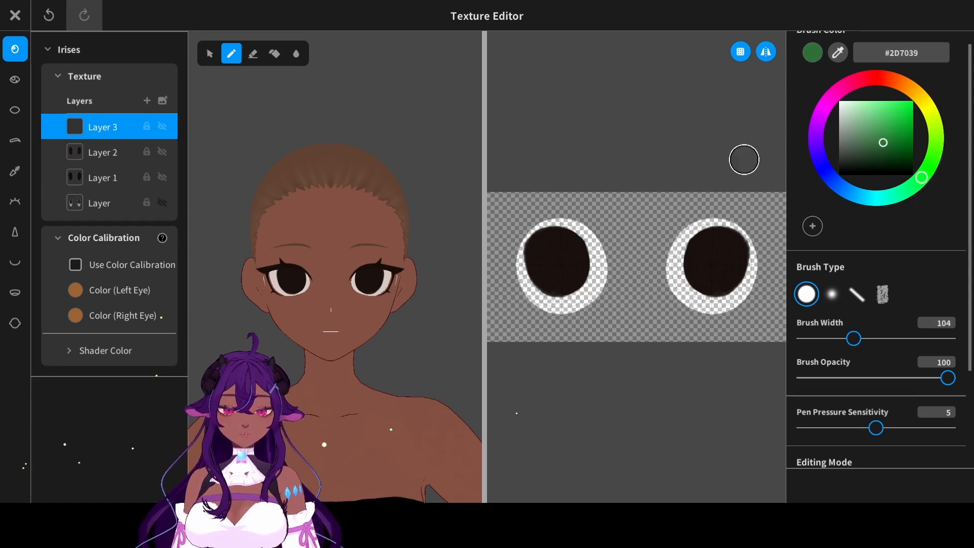
scroll(743, 235, up, 6)
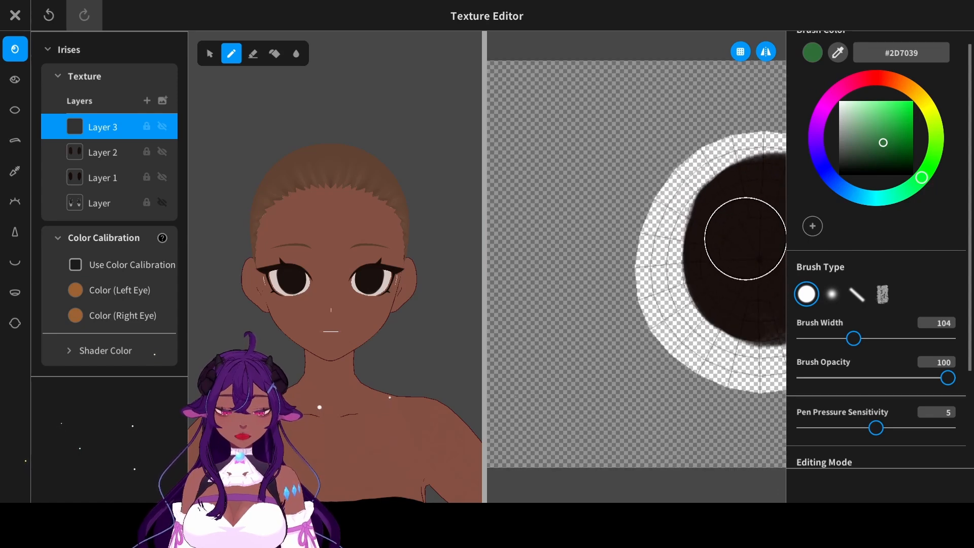
middle_drag(583, 231, 489, 239)
mouse_move(663, 264)
mouse_down()
mouse_move(664, 291)
mouse_move(645, 284)
mouse_move(654, 251)
mouse_move(659, 282)
mouse_up()
middle_drag(659, 282, 645, 283)
scroll(341, 362, up, 5)
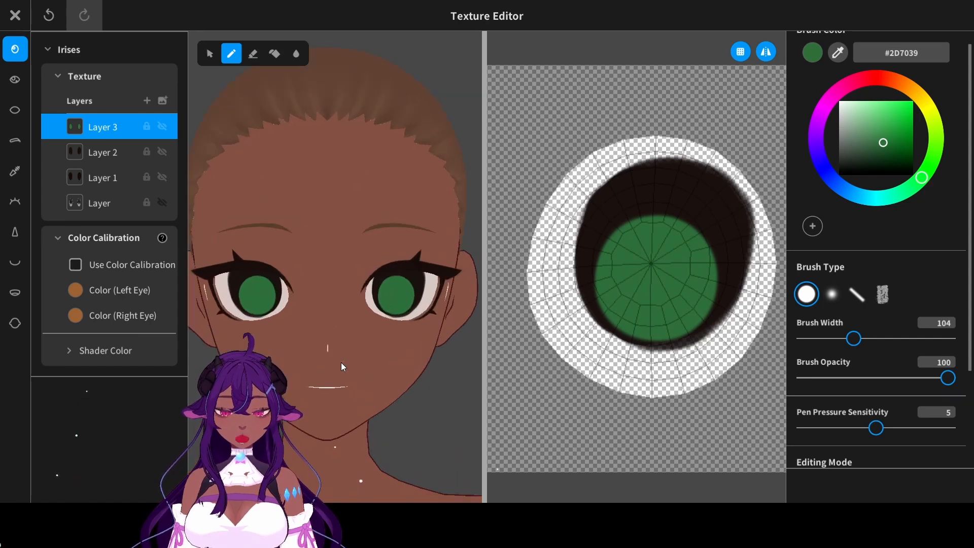
scroll(428, 224, up, 3)
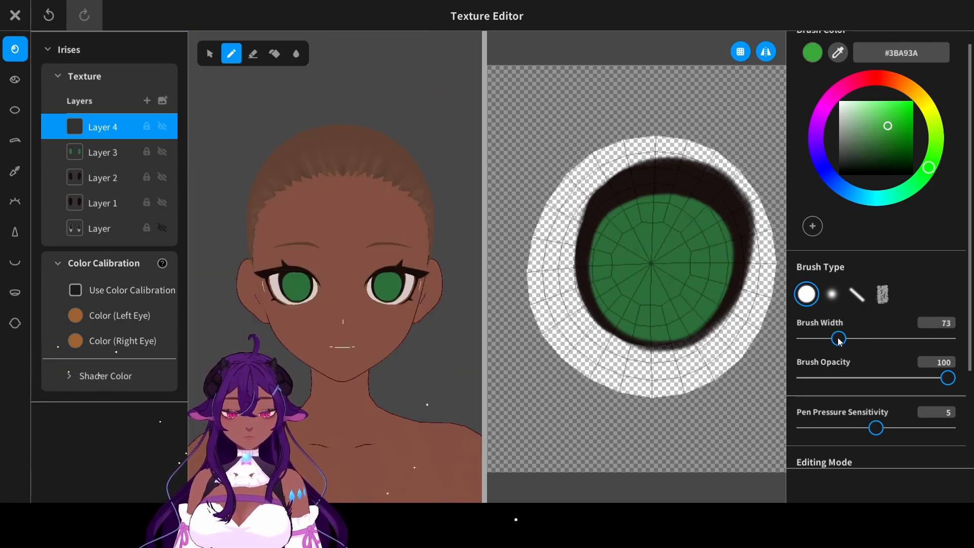
- Paint a bright green #3BA93A circle low in the iris and a teal-green #3AA969 oval on a new layer at its top
mouse_move(645, 318)
mouse_down()
mouse_move(664, 302)
mouse_move(623, 306)
mouse_up()
key(ctrl+z)
drag(622, 306, 619, 309)
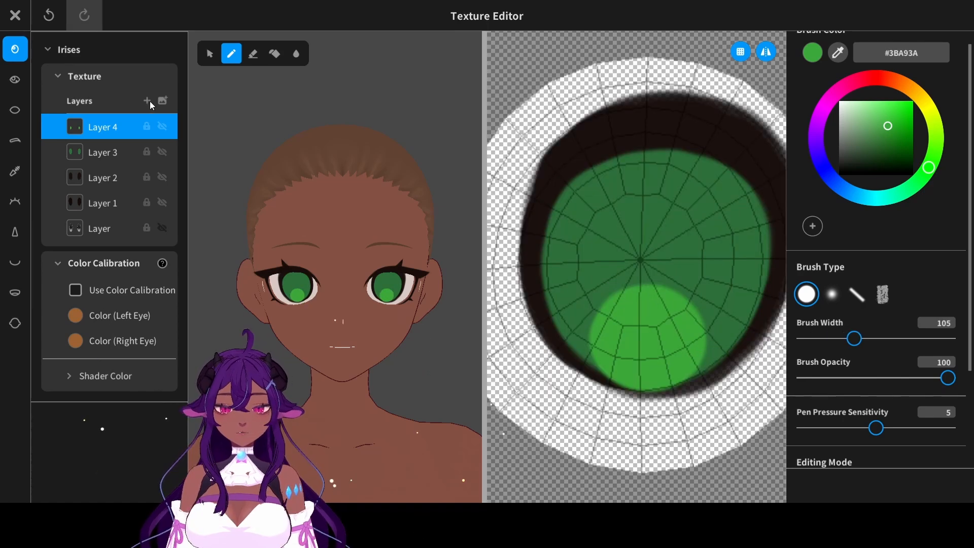
click(148, 101)
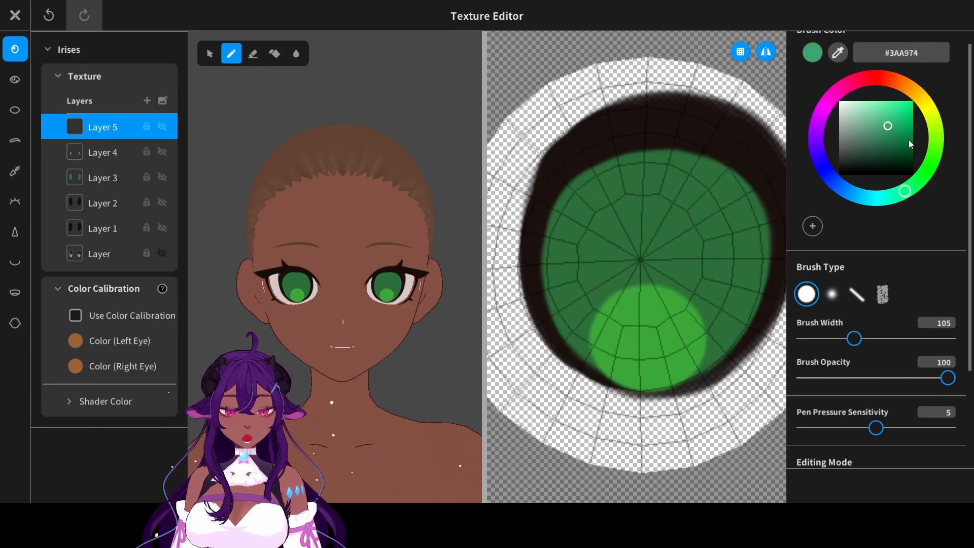
mouse_move(723, 191)
mouse_down()
mouse_move(640, 215)
mouse_move(638, 199)
mouse_up()
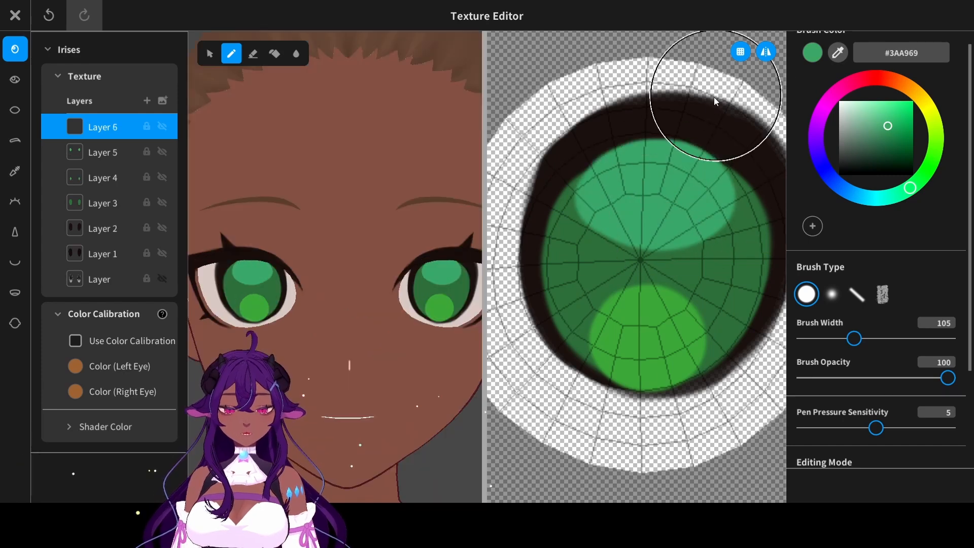
- Sample the iris's dark outer color and paint a small oval pupil at its center with a brush width of 60
click(836, 53)
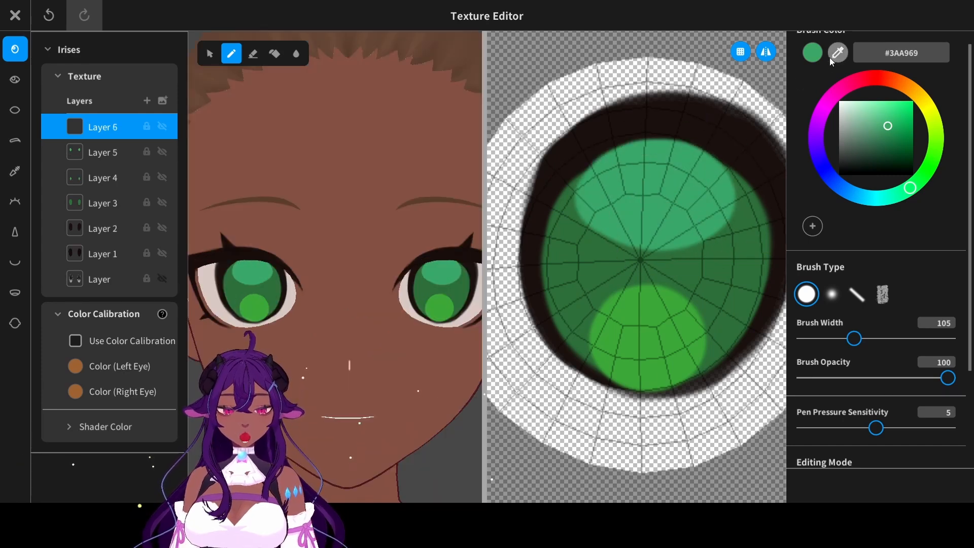
click(719, 125)
drag(854, 338, 832, 336)
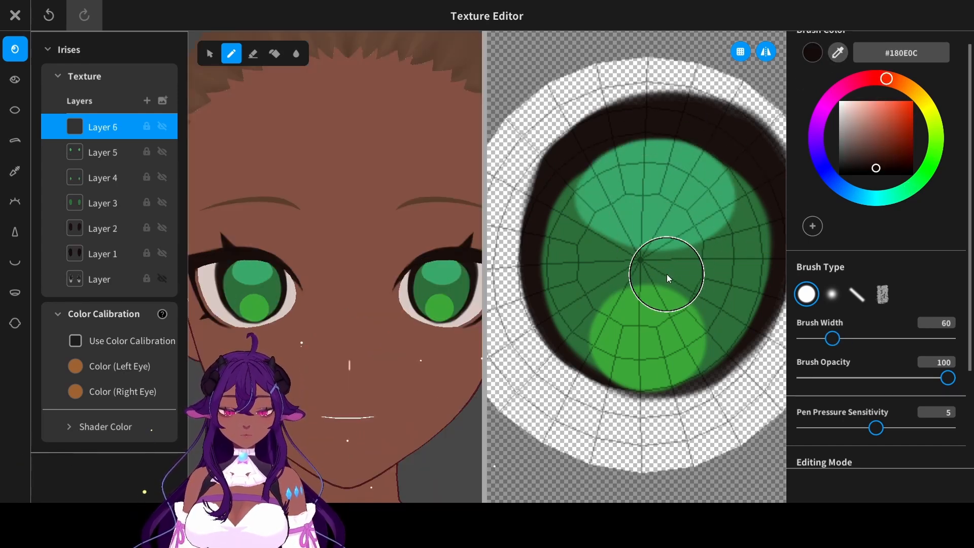
mouse_move(650, 257)
mouse_down()
mouse_move(652, 273)
mouse_move(650, 258)
mouse_move(660, 264)
mouse_up()
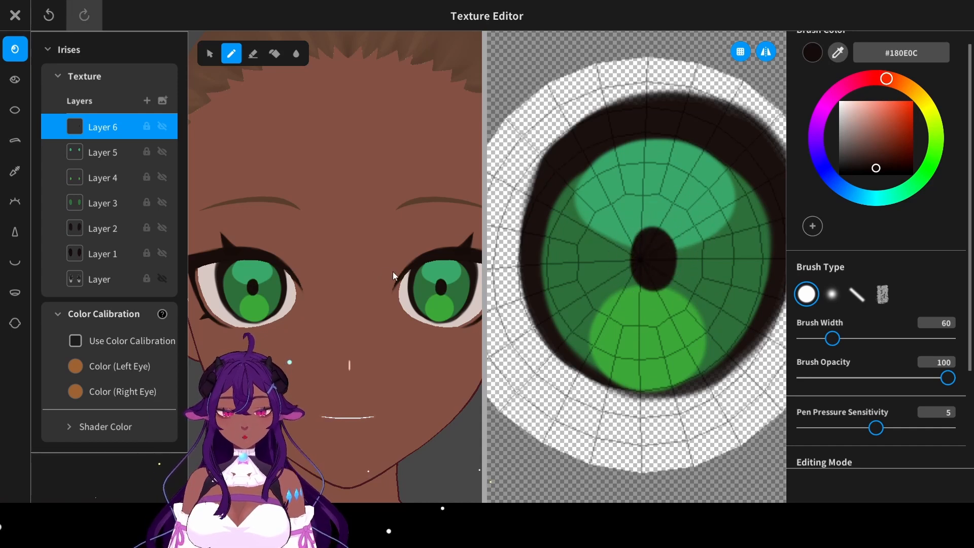
scroll(394, 275, down, 5)
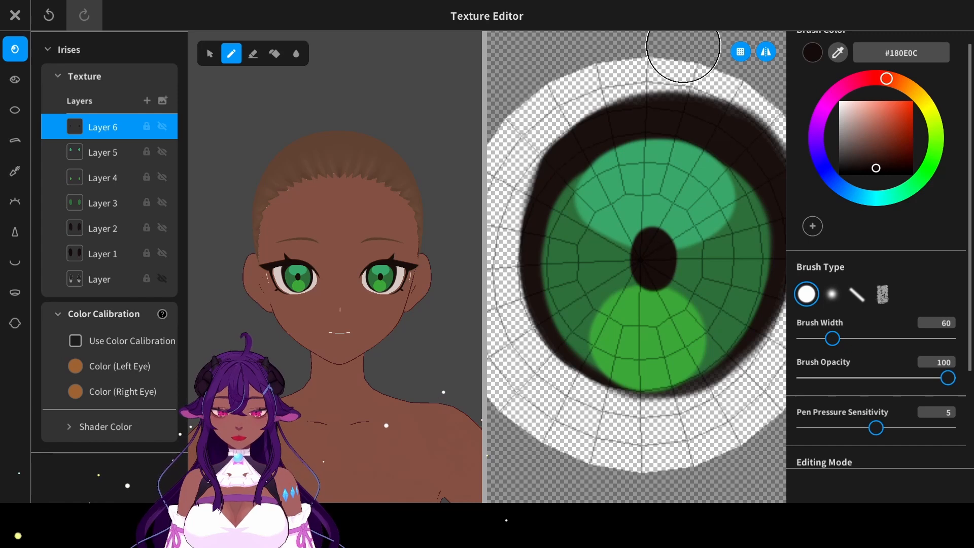
- Paint dark #180E0C curved strokes down both sides of the iris on a new layer with the tapered line brush
click(147, 101)
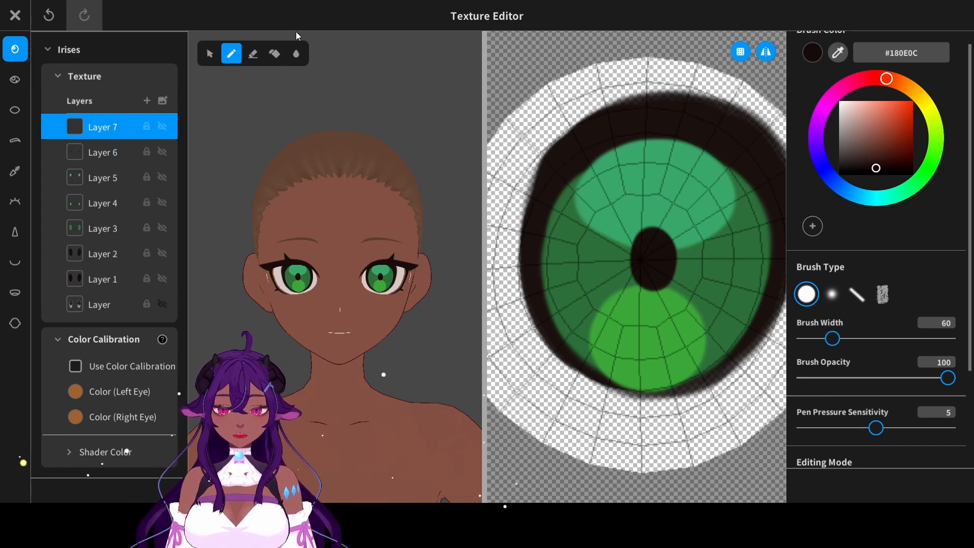
click(856, 294)
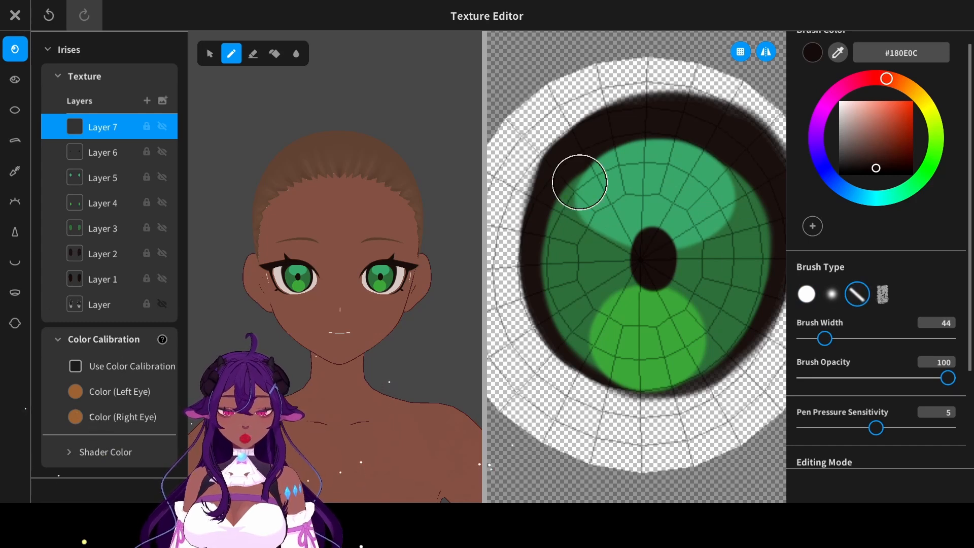
mouse_move(577, 182)
mouse_down()
mouse_move(624, 322)
mouse_move(568, 248)
mouse_move(641, 333)
mouse_up()
key(ctrl+z)
key(ctrl+z)
key(ctrl+z)
mouse_move(597, 171)
mouse_down()
mouse_move(575, 246)
mouse_move(574, 217)
mouse_move(588, 265)
mouse_up()
key(ctrl+z)
key(ctrl+z)
drag(568, 192, 602, 293)
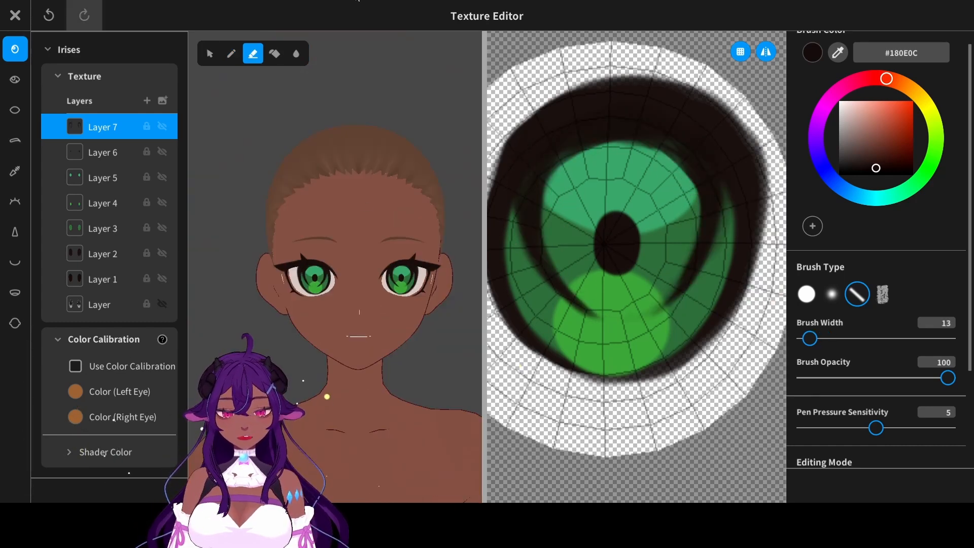
- Paint small yellow-green #76A715 marks across the bright lower iris circle on a new layer with the tapered brush
click(149, 103)
middle_drag(374, 95, 335, 113)
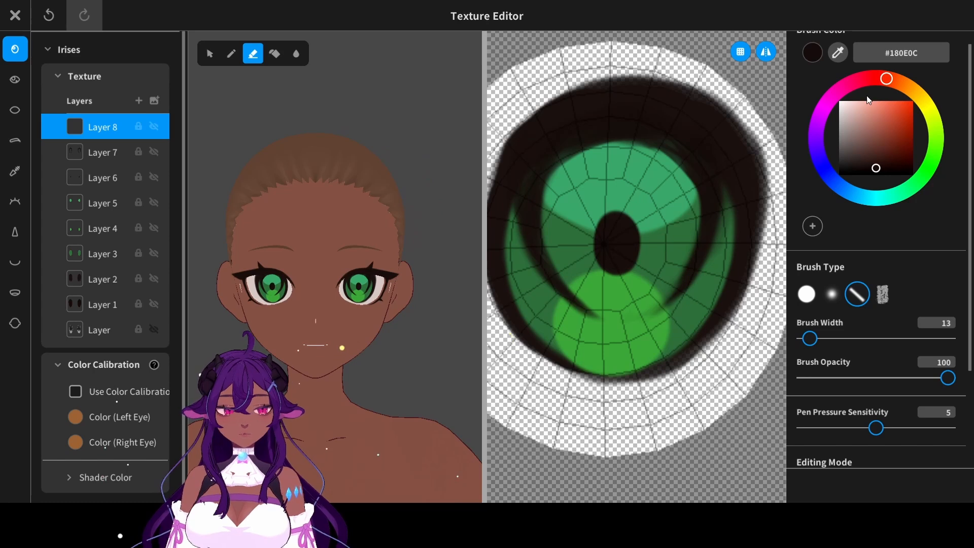
drag(918, 99, 924, 108)
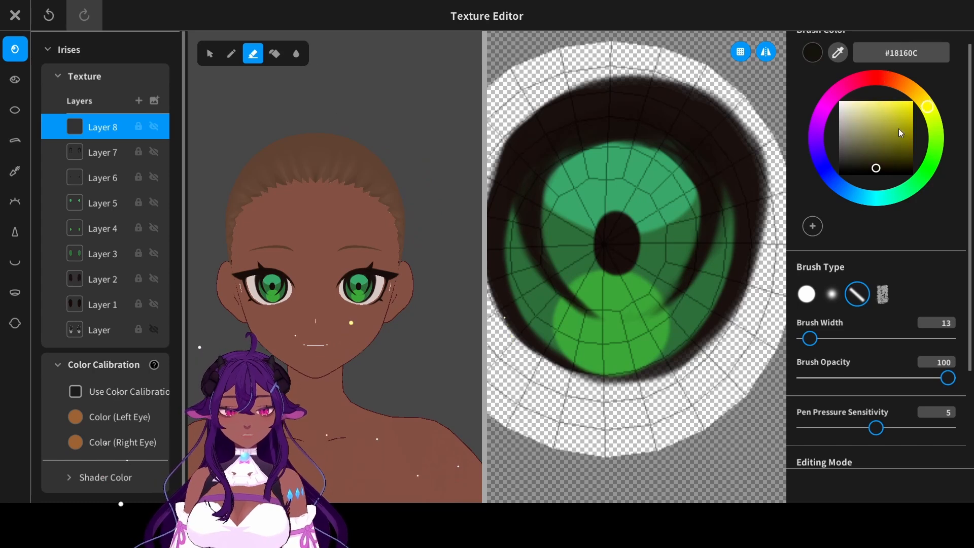
click(940, 133)
drag(817, 344, 812, 345)
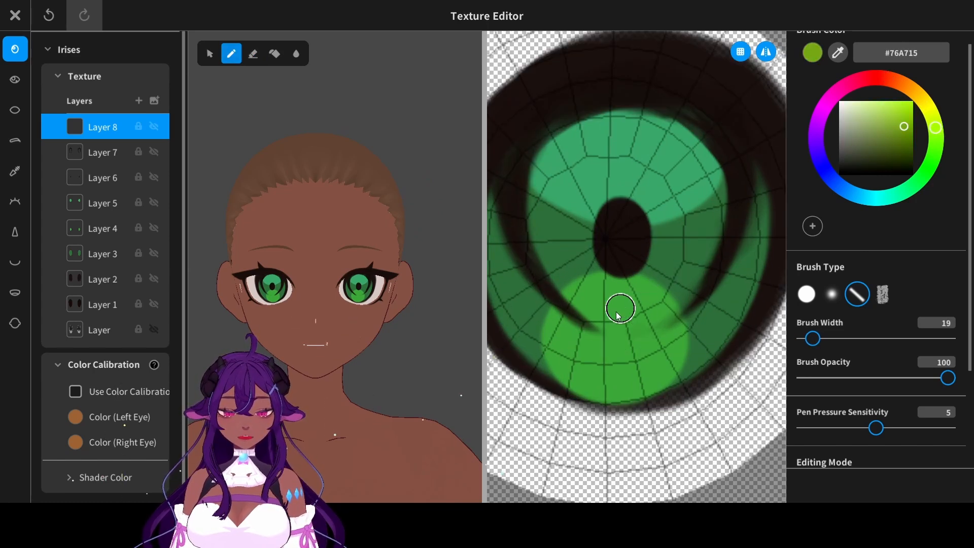
mouse_move(574, 344)
mouse_down()
mouse_move(574, 335)
mouse_move(614, 347)
mouse_move(612, 338)
mouse_up()
key(ctrl+z)
key(ctrl+z)
key(ctrl+z)
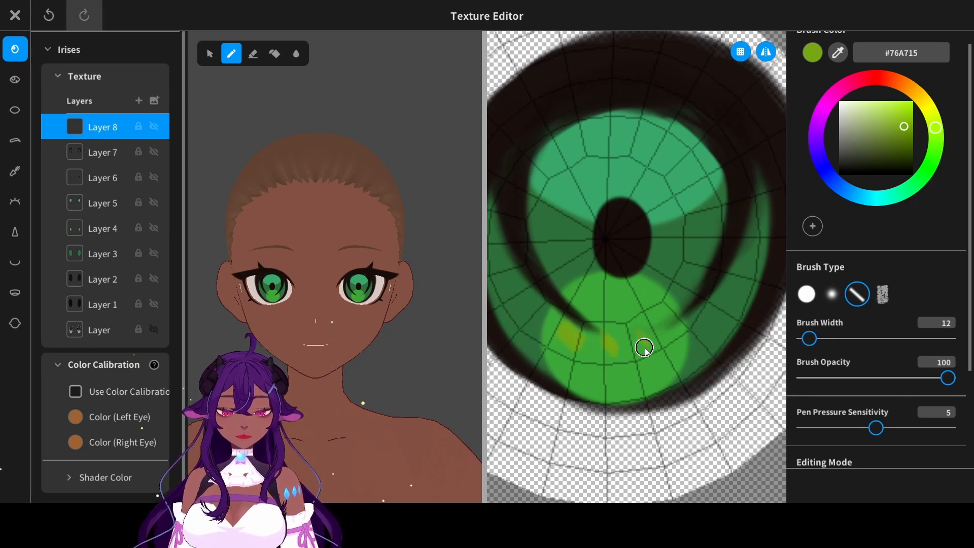
- Erase gaps through the dark curved strokes on Layer 7 at brush width 12, breaking them into short segments on both sides
click(102, 153)
click(252, 53)
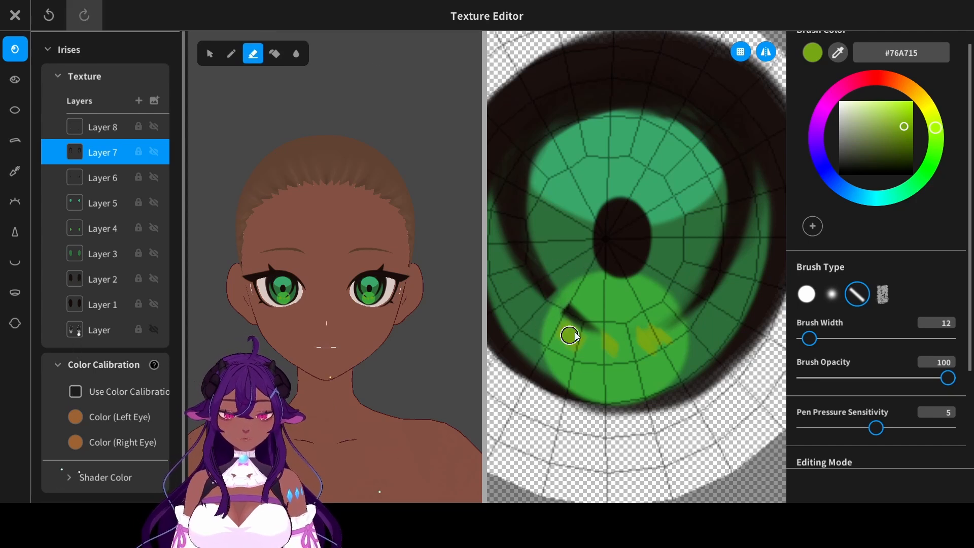
key(ctrl+z)
drag(593, 300, 577, 329)
key(ctrl+z)
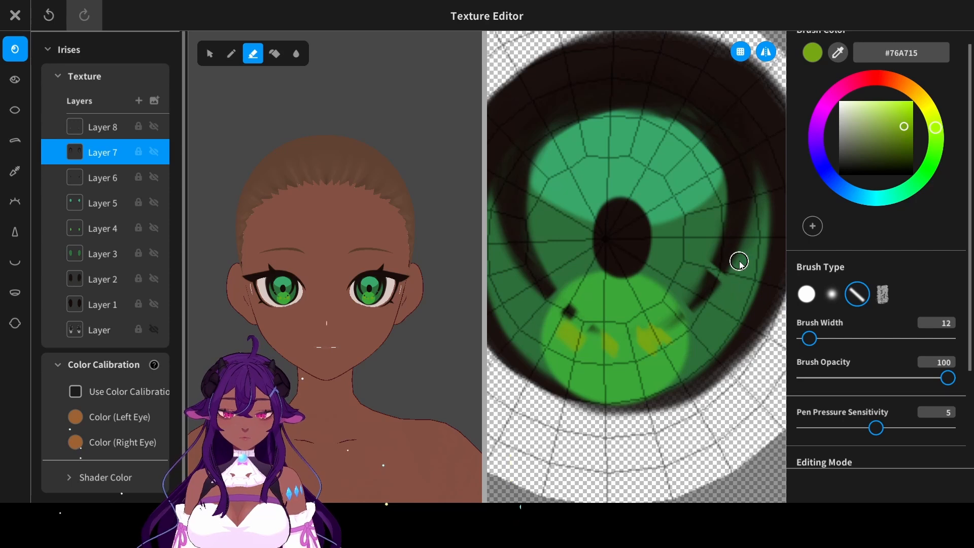
drag(734, 229, 756, 223)
mouse_move(537, 237)
mouse_down()
mouse_move(508, 249)
mouse_move(528, 254)
mouse_move(511, 260)
mouse_up()
key(ctrl+z)
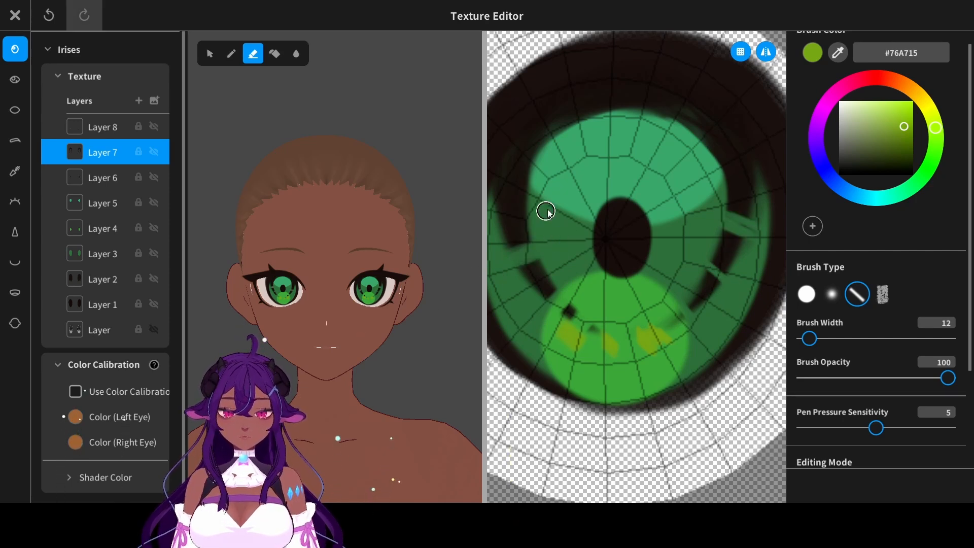
drag(542, 208, 492, 210)
scroll(388, 379, up, 3)
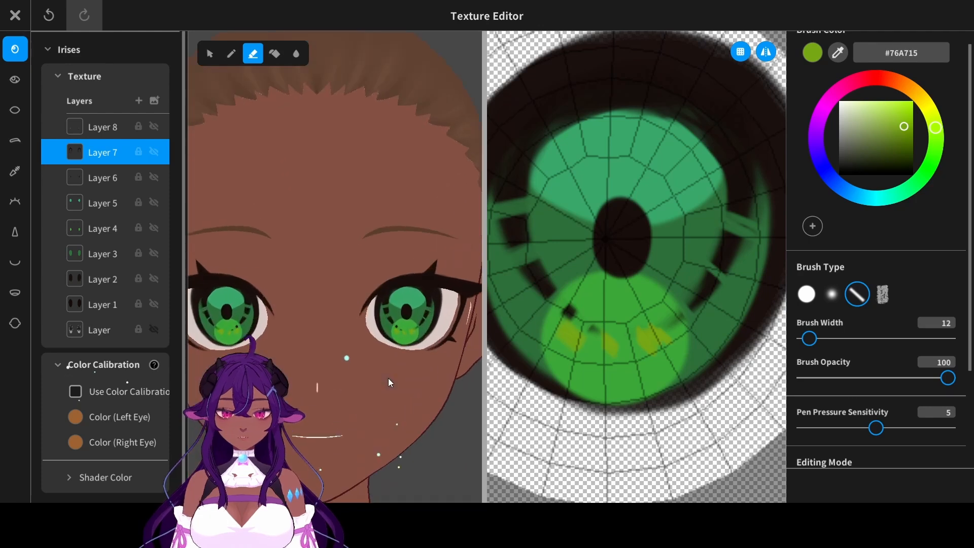
scroll(388, 378, up, 1)
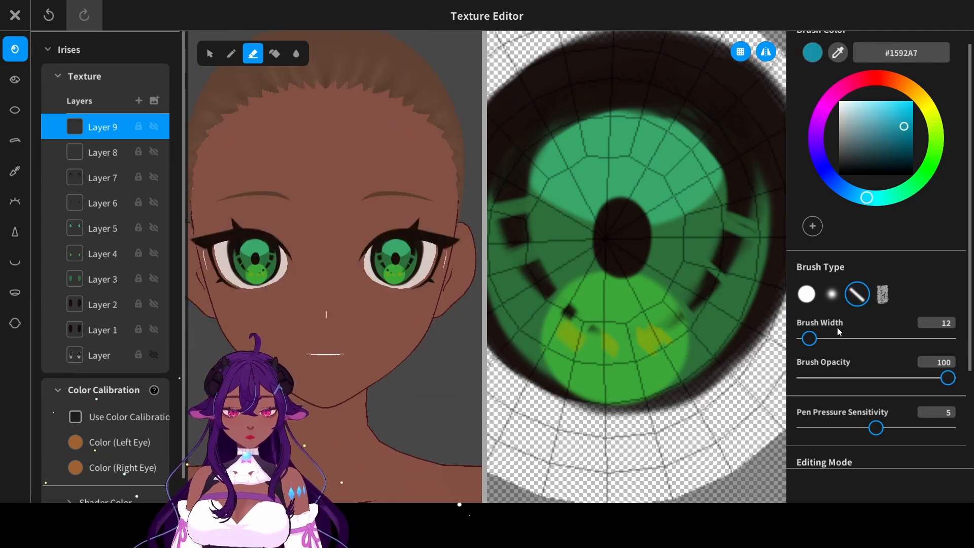
- Paint a blue #1592A7 oval inside the pupil with the hard round brush at width 46 and lower its layer's opacity
mouse_move(810, 338)
mouse_down()
mouse_move(830, 338)
mouse_move(824, 345)
mouse_up()
click(807, 294)
scroll(822, 335, up, 1)
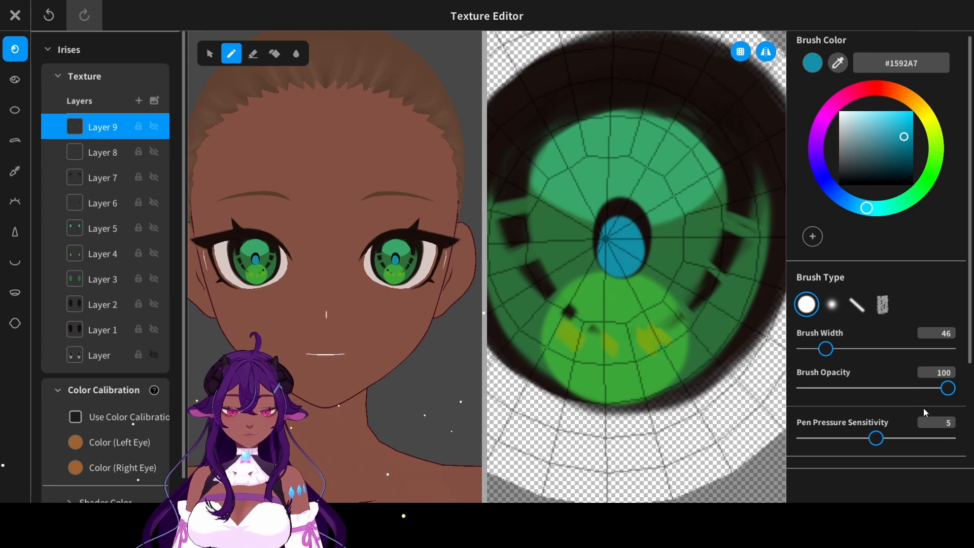
scroll(924, 412, down, 3)
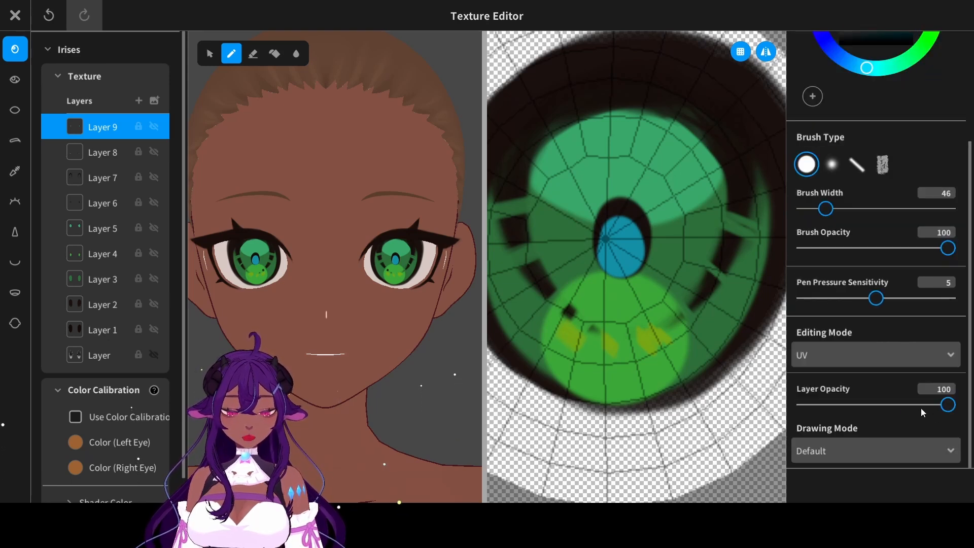
drag(923, 411, 860, 405)
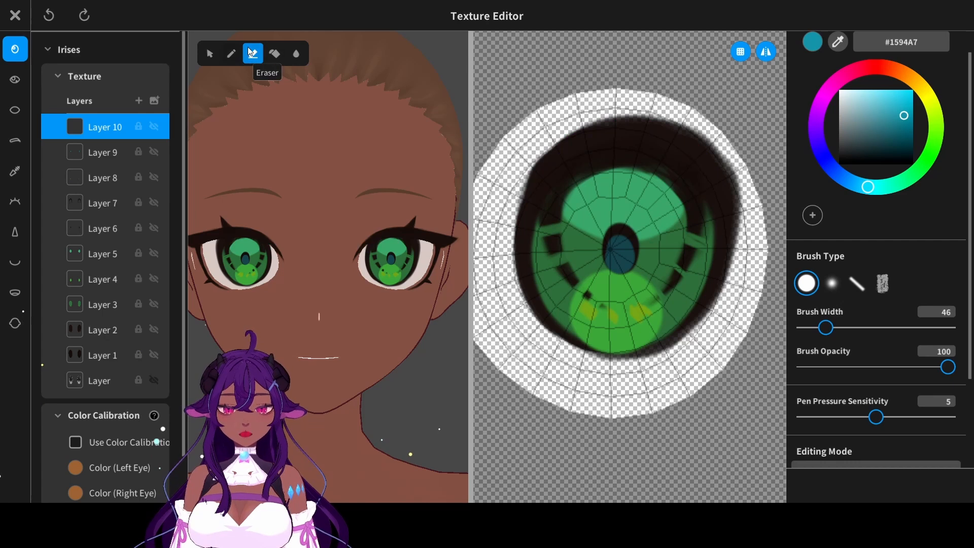
- Cover the upper part of the iris in blue #1594A7 with a straight lower edge, and reduce that layer's opacity
click(231, 53)
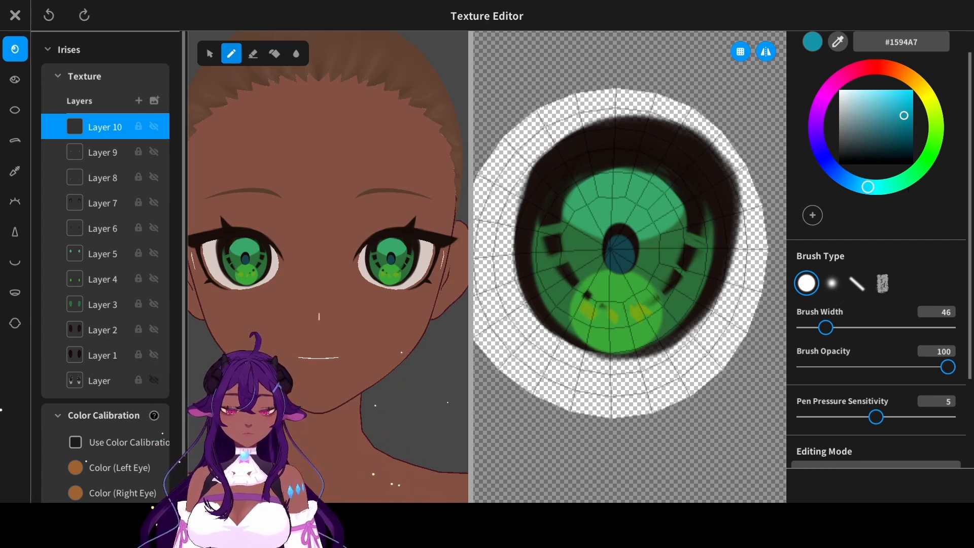
mouse_move(629, 162)
mouse_down()
mouse_move(599, 181)
mouse_move(593, 168)
mouse_up()
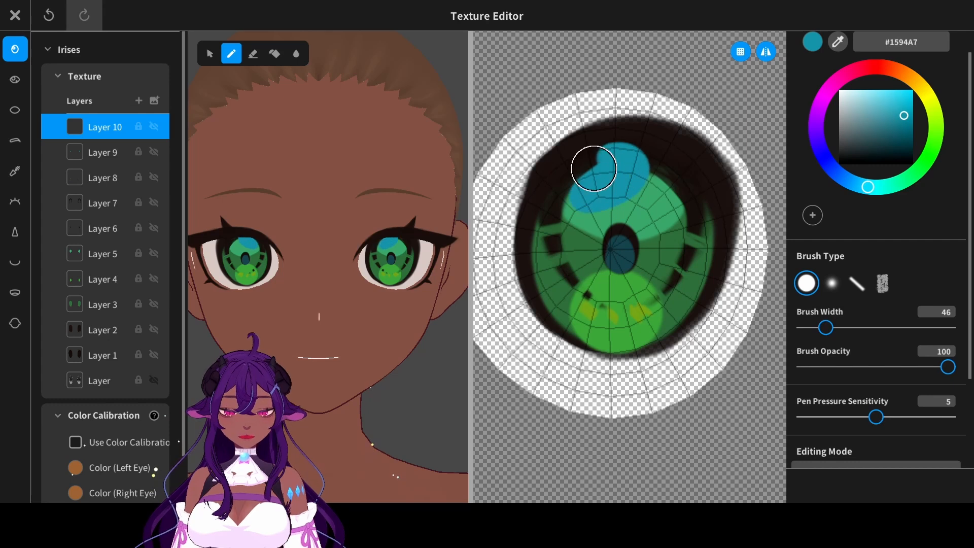
key(ctrl+z)
mouse_move(533, 205)
mouse_down()
mouse_move(548, 206)
mouse_move(561, 169)
mouse_move(543, 178)
mouse_move(548, 211)
mouse_move(576, 197)
mouse_up()
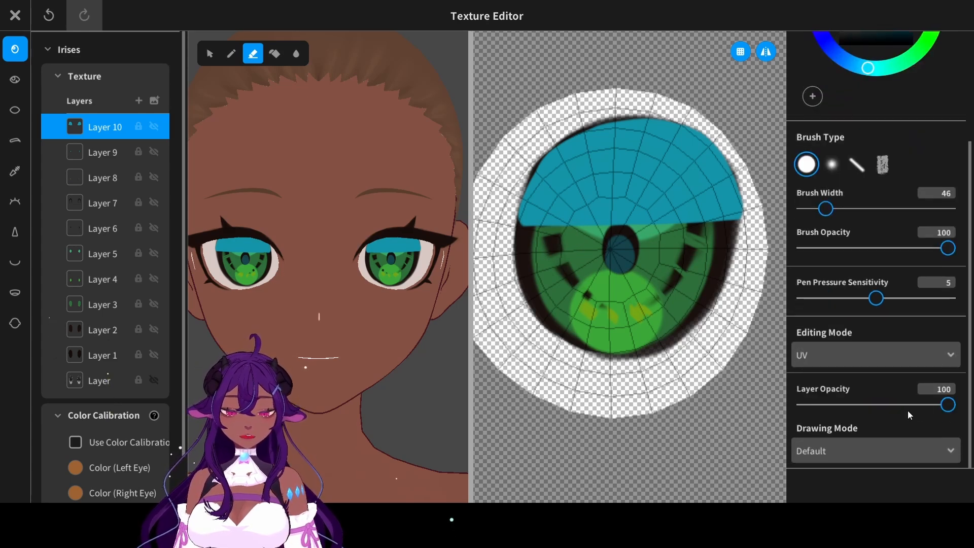
drag(907, 411, 857, 414)
- Paint a soft light-green #6EEC67 glow over the lower iris on a new layer, using the soft brush at 20 opacity
click(231, 53)
click(139, 102)
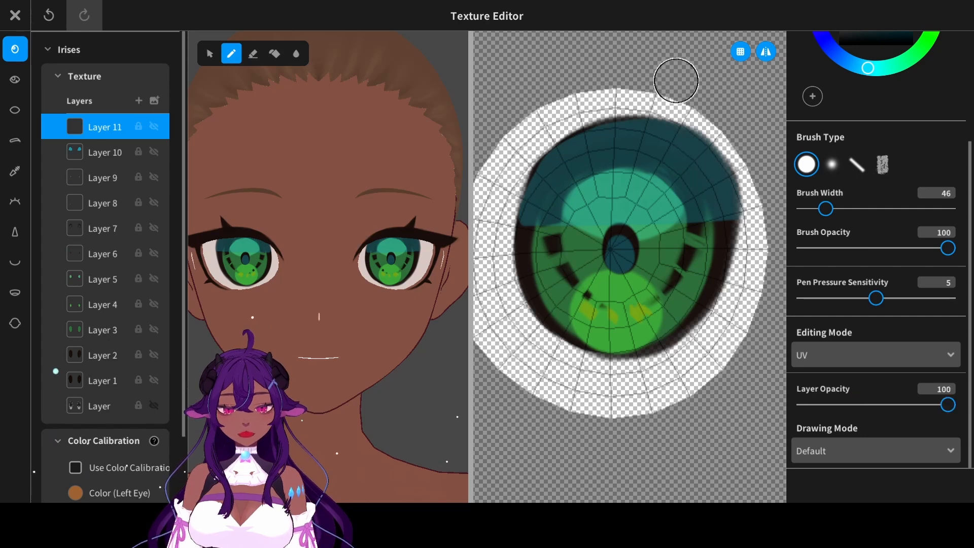
scroll(905, 206, up, 3)
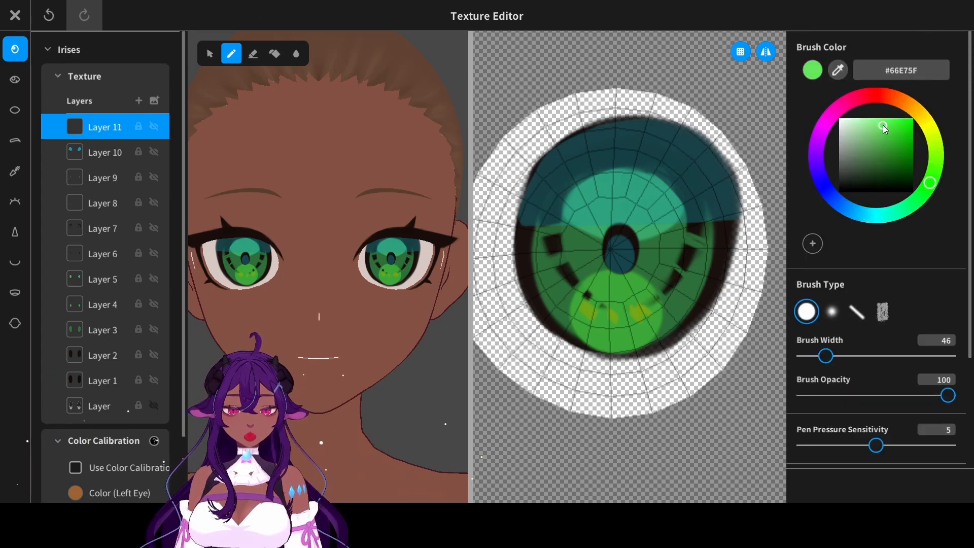
click(833, 311)
click(882, 356)
click(832, 395)
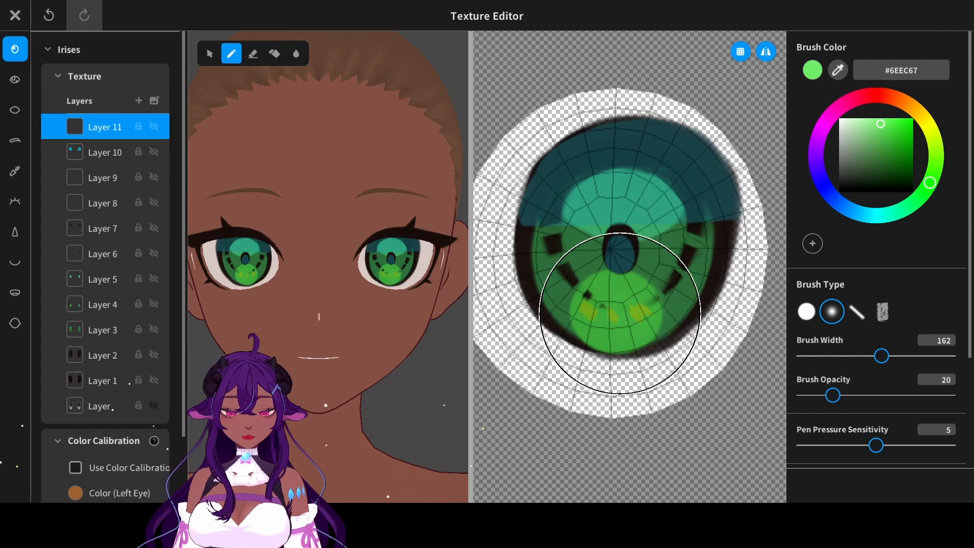
mouse_move(598, 326)
mouse_down()
mouse_move(594, 308)
mouse_move(619, 299)
mouse_up()
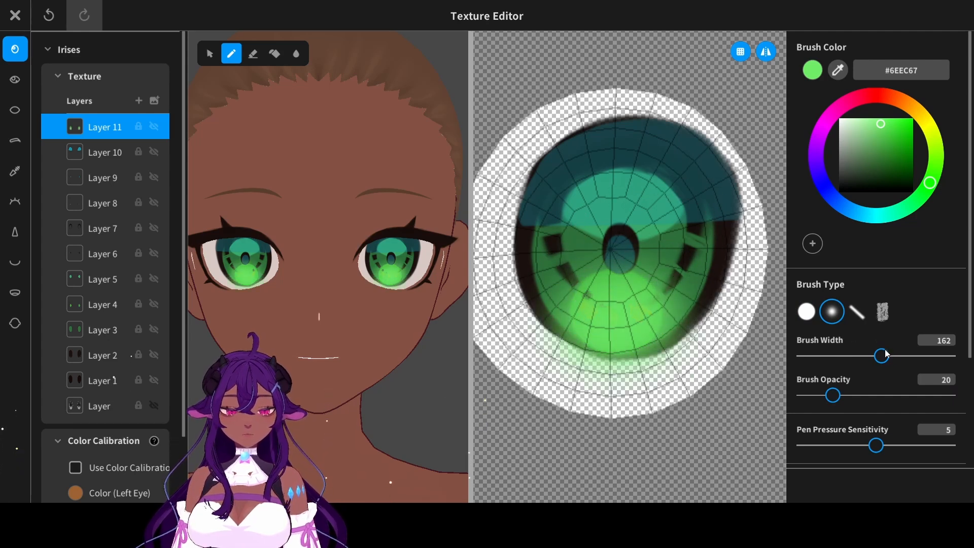
drag(884, 354, 894, 355)
key(ctrl+z)
mouse_move(633, 318)
mouse_down()
mouse_move(582, 315)
mouse_move(615, 254)
mouse_move(594, 413)
mouse_move(599, 406)
mouse_up()
- Erase the green glow that spills outside the iris with the hard round eraser at width 54
click(253, 53)
click(806, 311)
click(829, 356)
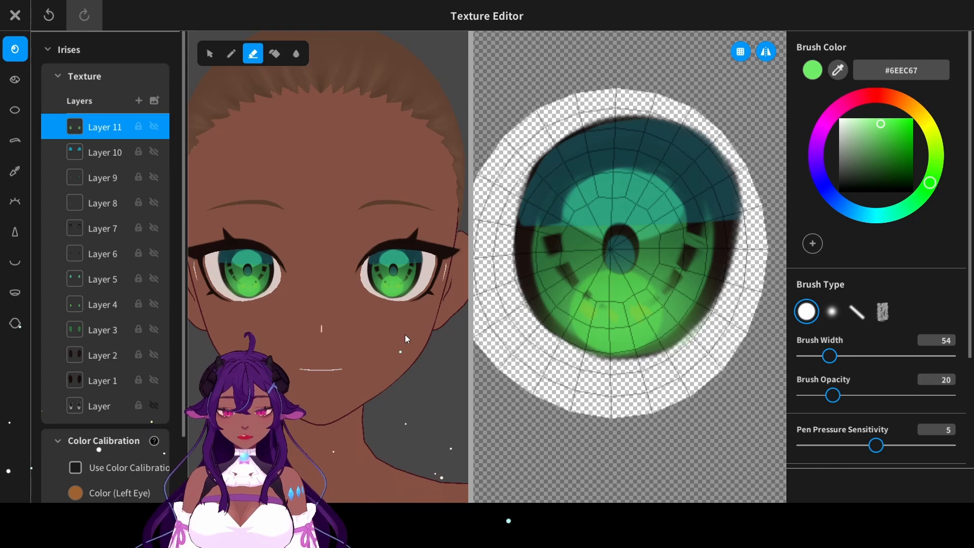
scroll(405, 334, down, 5)
scroll(405, 333, up, 5)
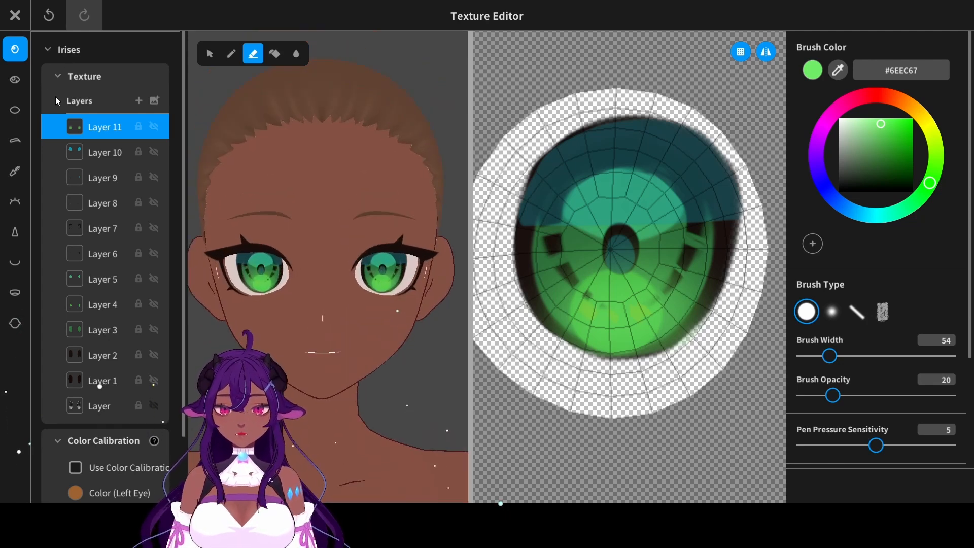
- Add an Eye Highlights layer and paint a soft pink #D967EC glow above the pupil at width 54 and 20 opacity
click(20, 82)
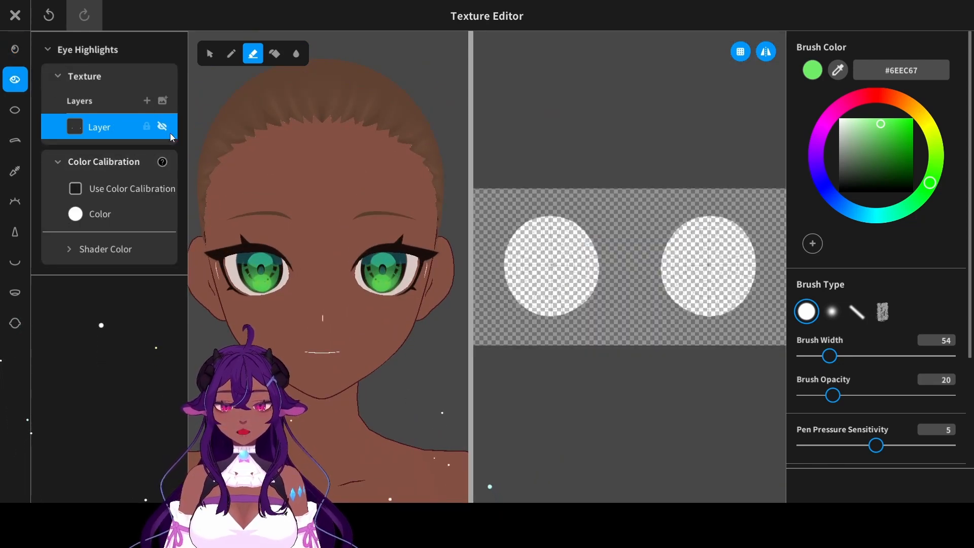
click(147, 101)
click(822, 133)
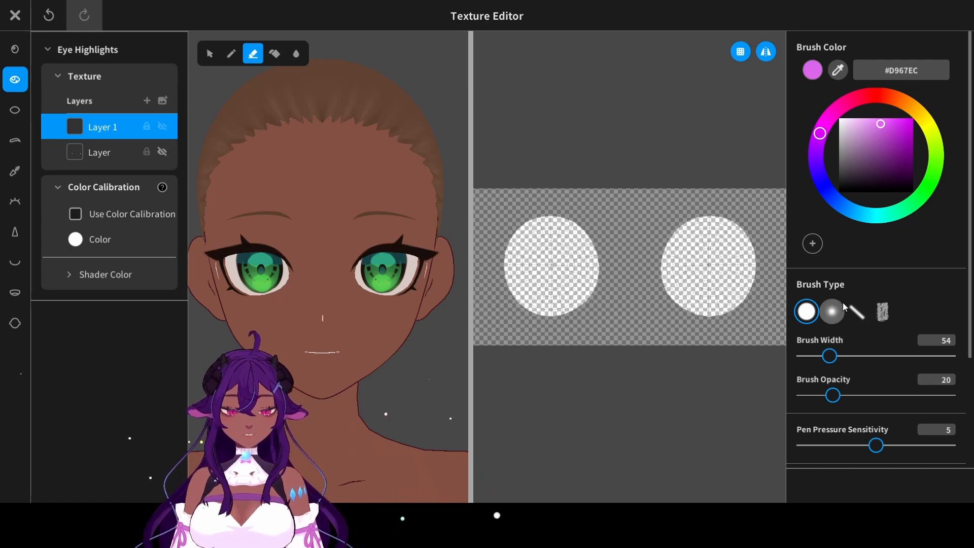
click(836, 318)
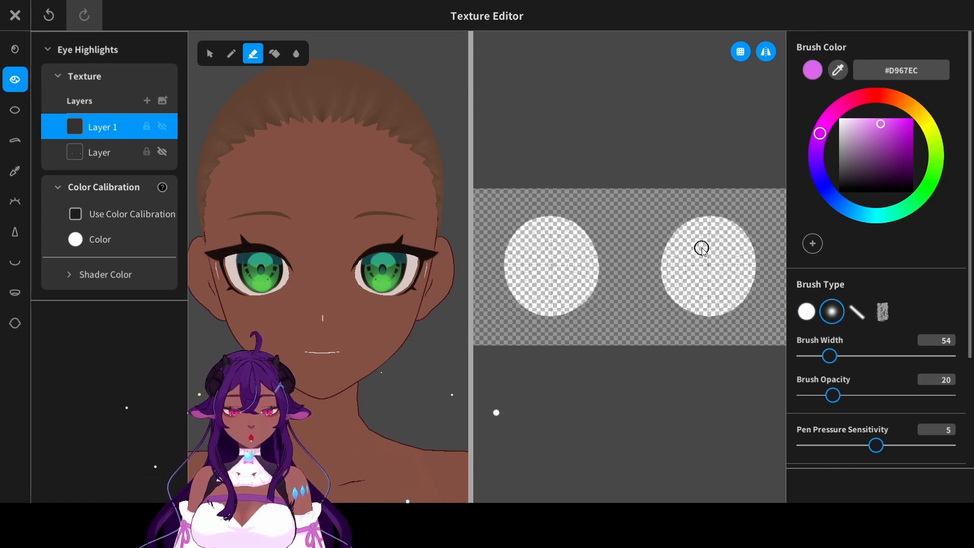
scroll(701, 248, up, 5)
middle_drag(773, 305, 547, 298)
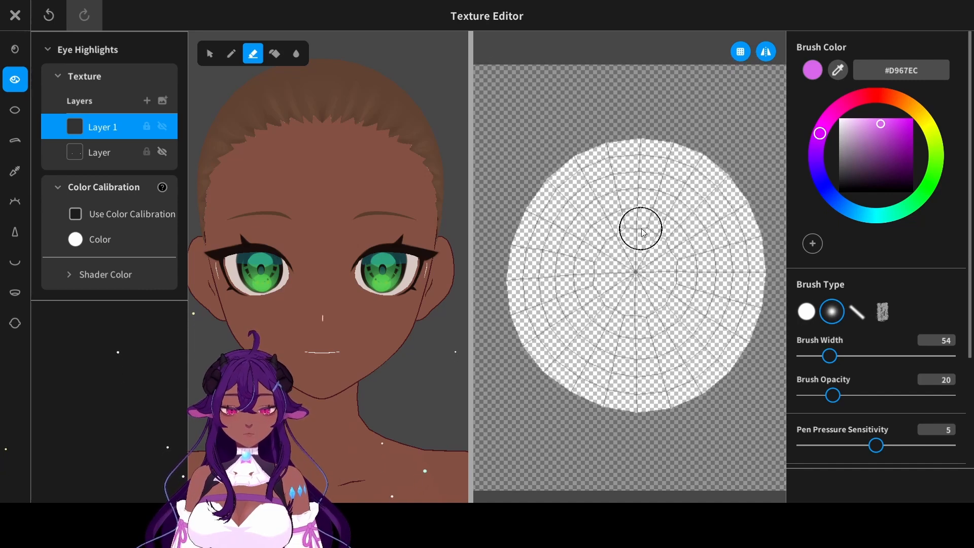
click(230, 53)
click(629, 250)
key(ctrl+z)
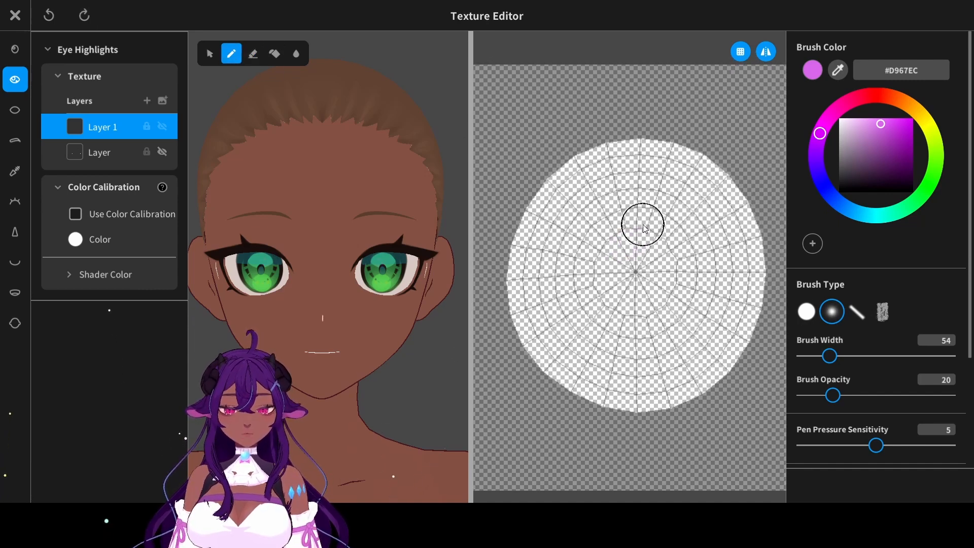
mouse_move(641, 215)
mouse_down()
mouse_move(647, 248)
mouse_move(640, 231)
mouse_up()
key(ctrl+z)
- Paint a solid white #FFFFFF highlight over the pink glow and a small dot low on the iris's outer side at 100 opacity
drag(840, 162, 839, 117)
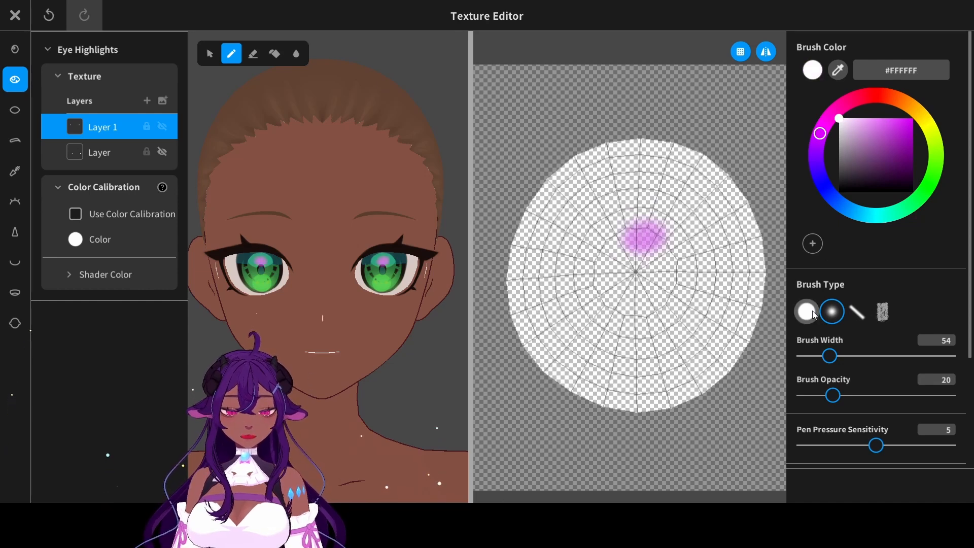
click(806, 312)
drag(829, 356, 815, 357)
drag(863, 395, 947, 395)
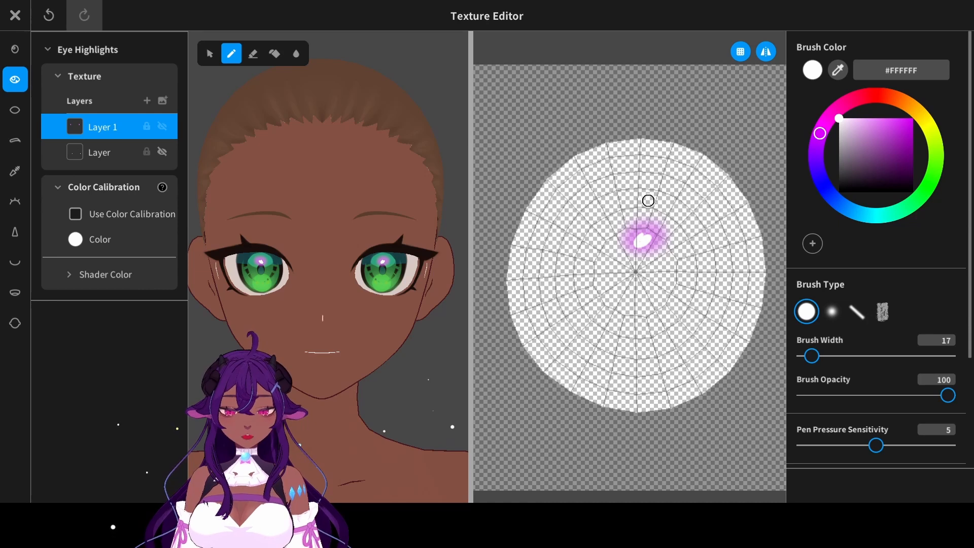
scroll(648, 201, up, 5)
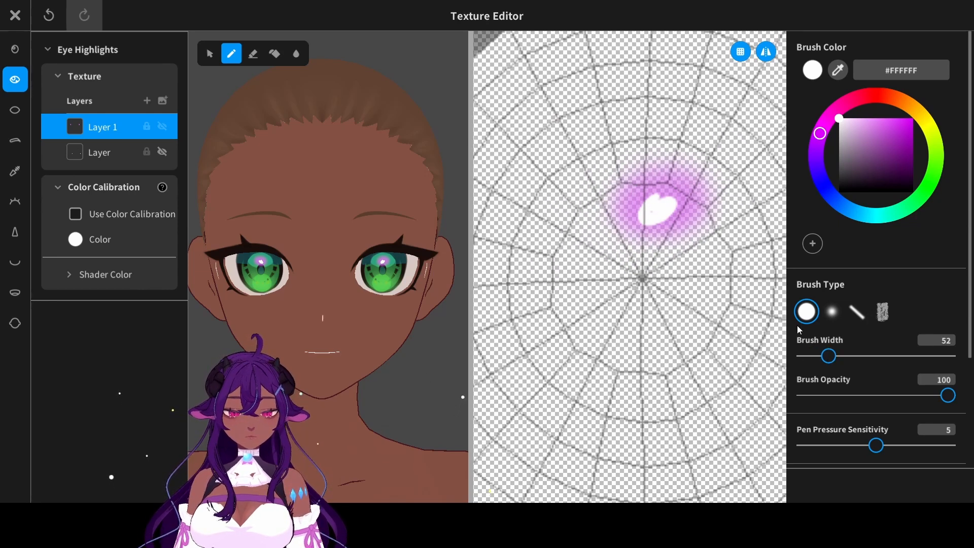
key(ctrl+z)
click(661, 210)
key(ctrl+z)
mouse_move(656, 212)
mouse_down()
mouse_move(647, 206)
mouse_move(666, 204)
mouse_move(650, 207)
mouse_move(663, 203)
mouse_move(652, 202)
mouse_move(658, 196)
mouse_move(660, 206)
mouse_up()
key(ctrl+z)
key(ctrl+z)
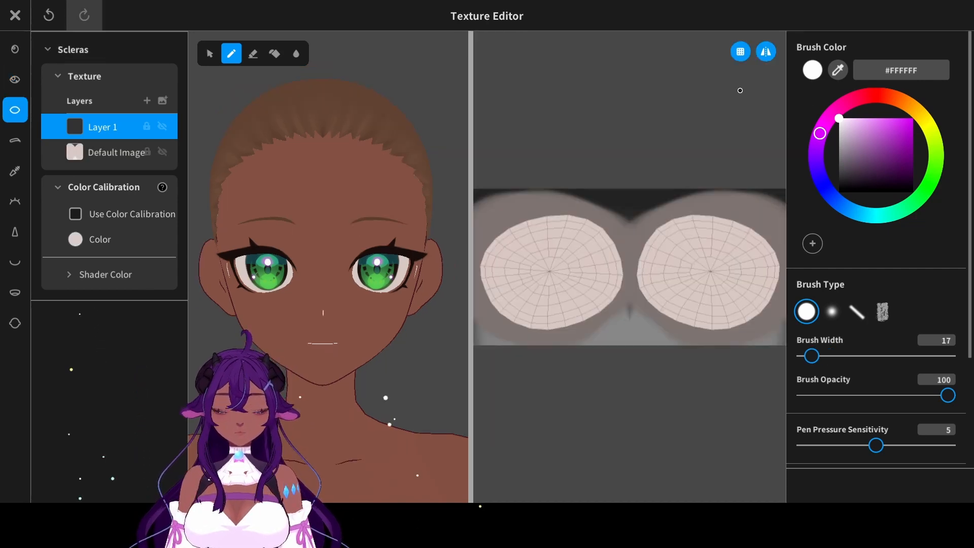
- Paint a grey-green #839885 shadow across the upper half of both scleras on Layer 1, using width 95 and 100 opacity
click(406, 270)
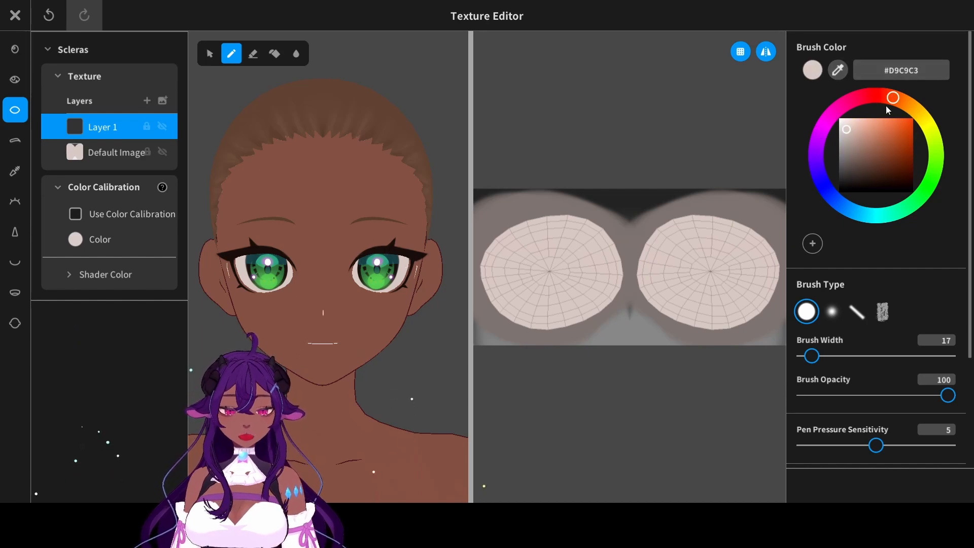
click(921, 195)
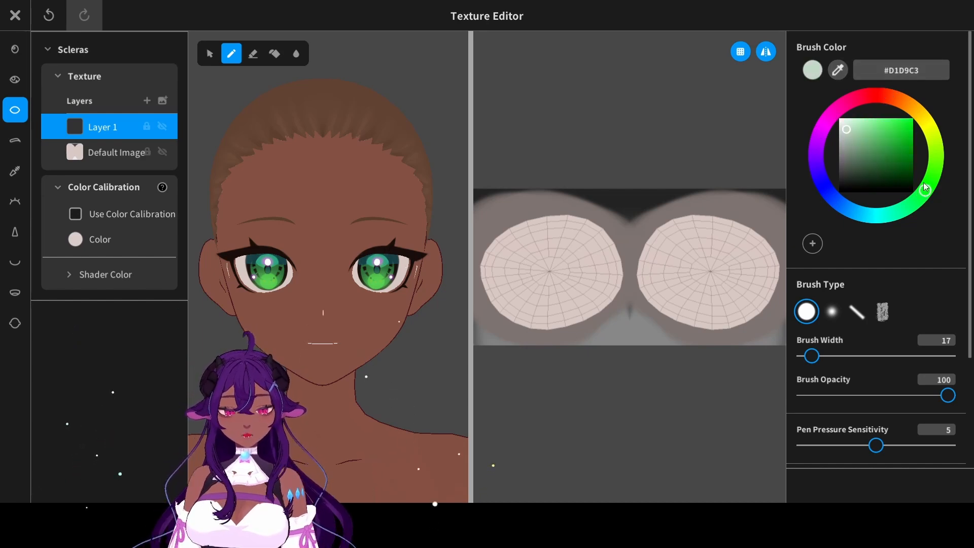
drag(857, 135, 854, 149)
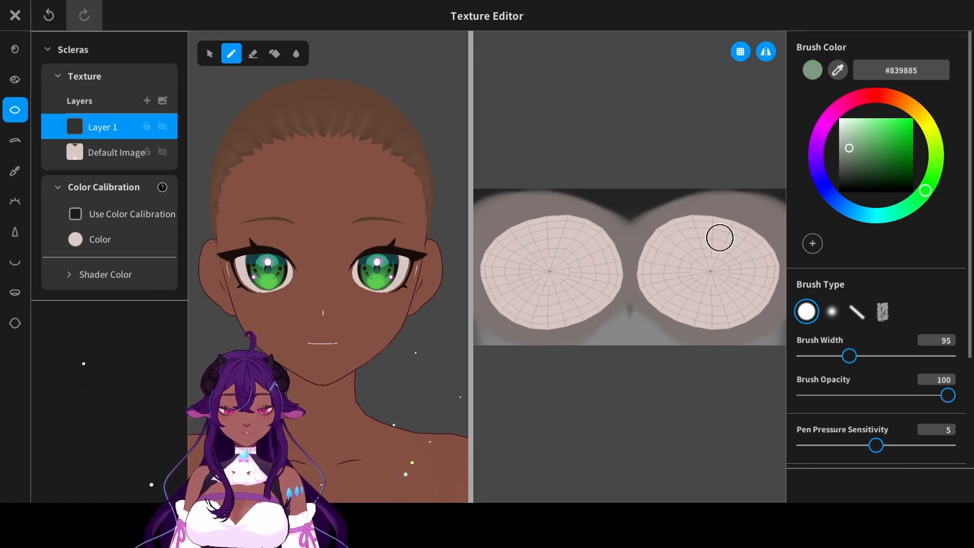
mouse_move(719, 238)
mouse_down()
mouse_move(668, 239)
mouse_move(686, 239)
mouse_move(685, 226)
mouse_move(746, 250)
mouse_move(671, 259)
mouse_move(780, 278)
mouse_up()
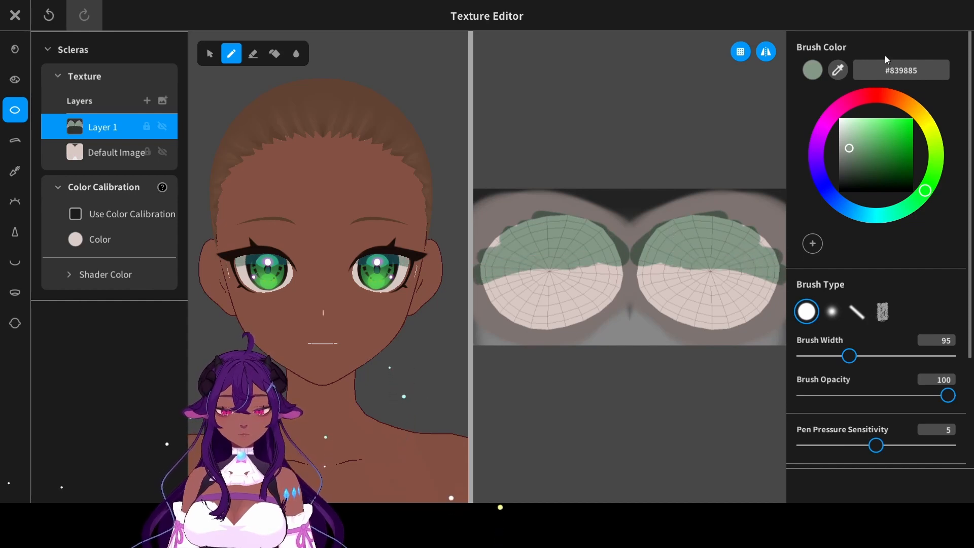
key(ctrl+z)
drag(656, 255, 658, 263)
scroll(403, 286, up, 5)
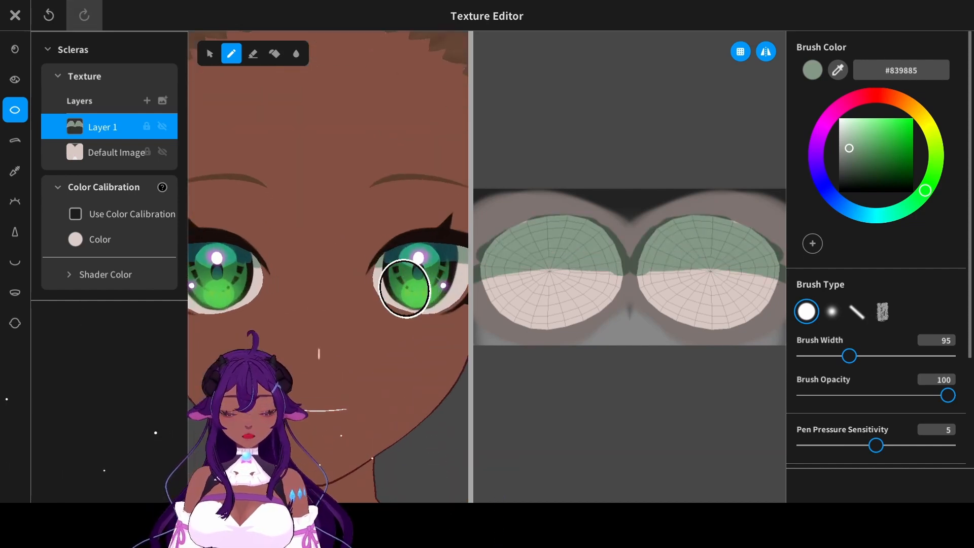
right_drag(457, 269, 468, 233)
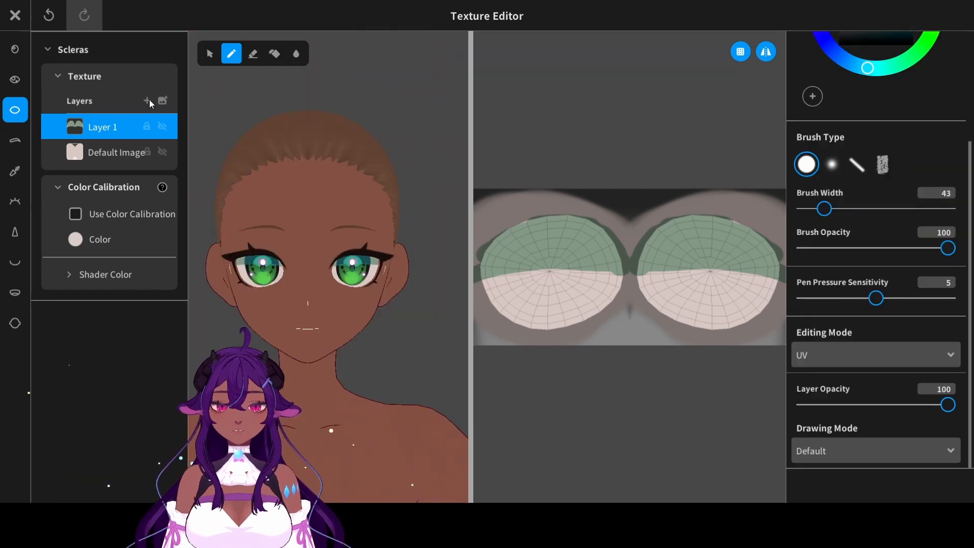
- Add a new sclera layer beneath the grey-green shadow layer and choose pink #E27798 as the brush color
click(146, 100)
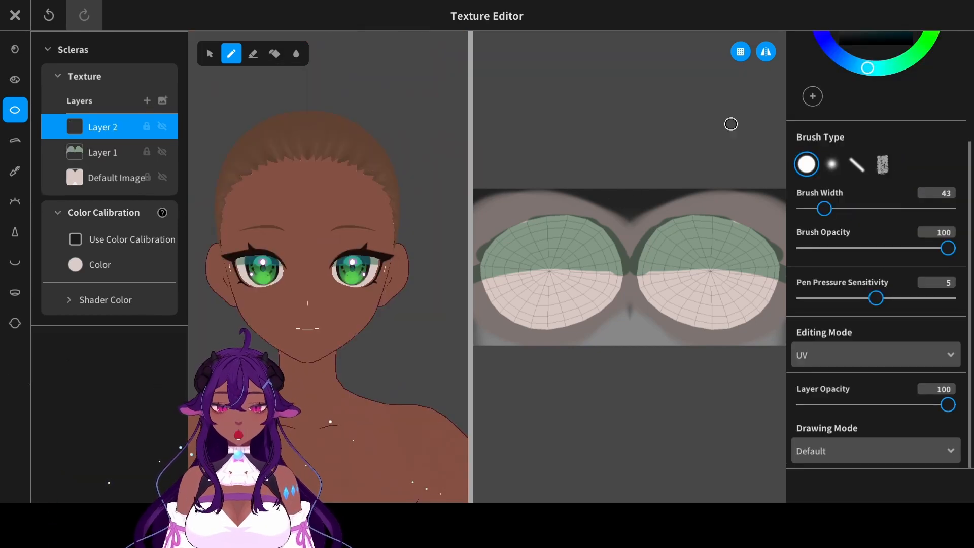
scroll(888, 152, up, 3)
drag(866, 104, 858, 99)
drag(882, 140, 876, 127)
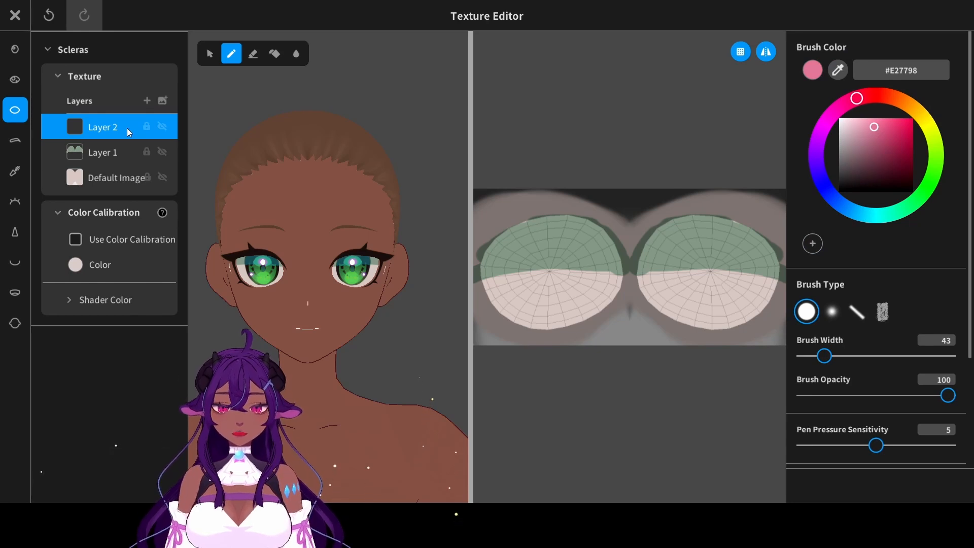
right_click(132, 120)
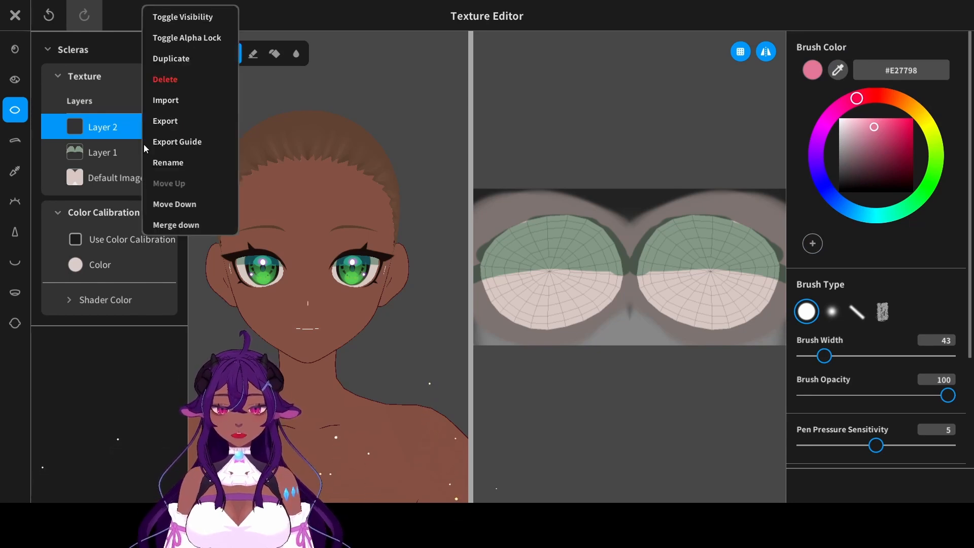
click(164, 205)
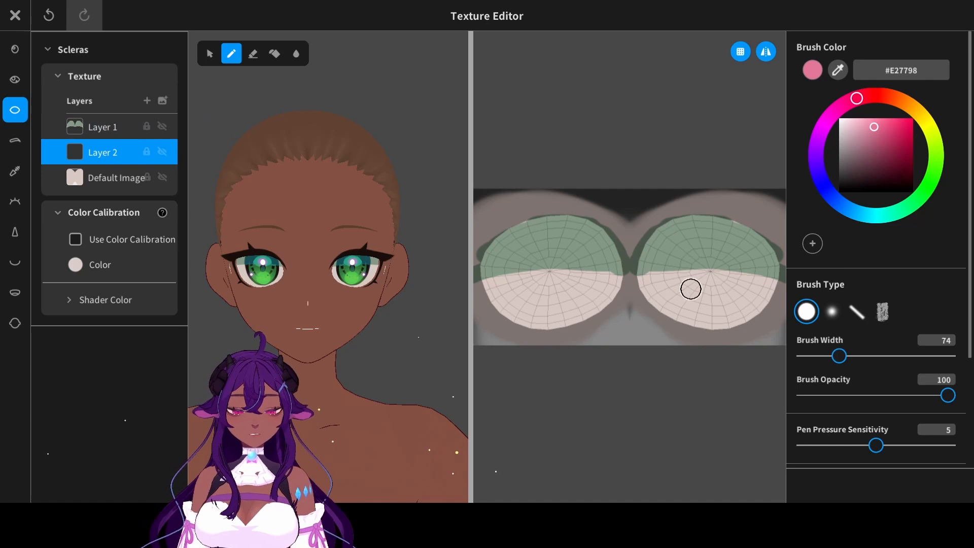
- Paint a thin pink band along the sclera shadow's lower edge at width 74 and reduce that layer's opacity to 43
drag(644, 274, 795, 279)
key(ctrl+z)
drag(636, 277, 783, 279)
scroll(862, 310, down, 3)
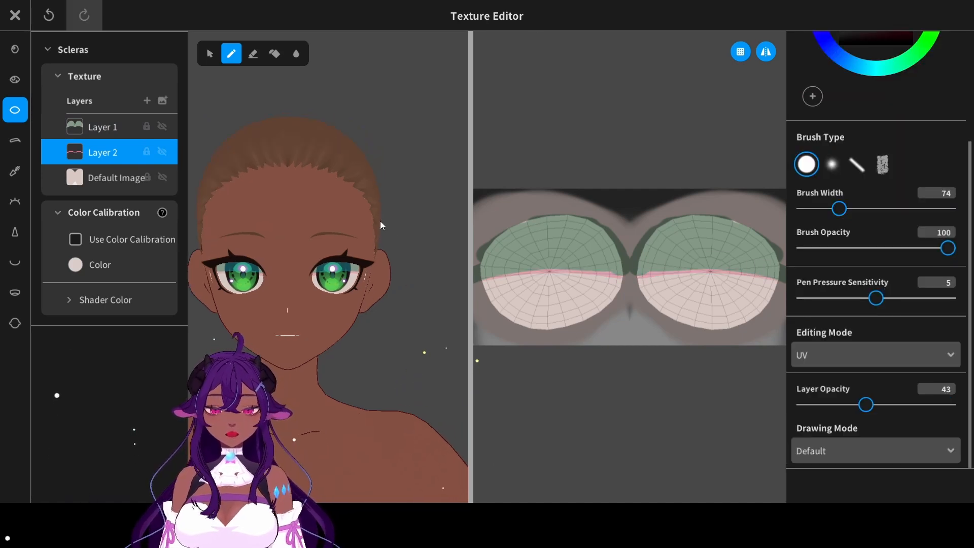
scroll(379, 221, up, 4)
middle_drag(379, 220, 433, 166)
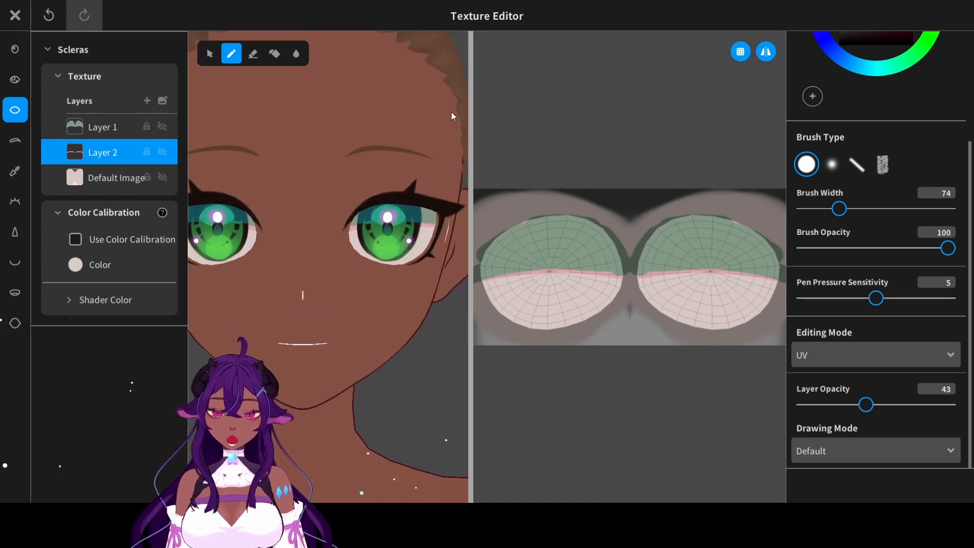
scroll(315, 181, down, 4)
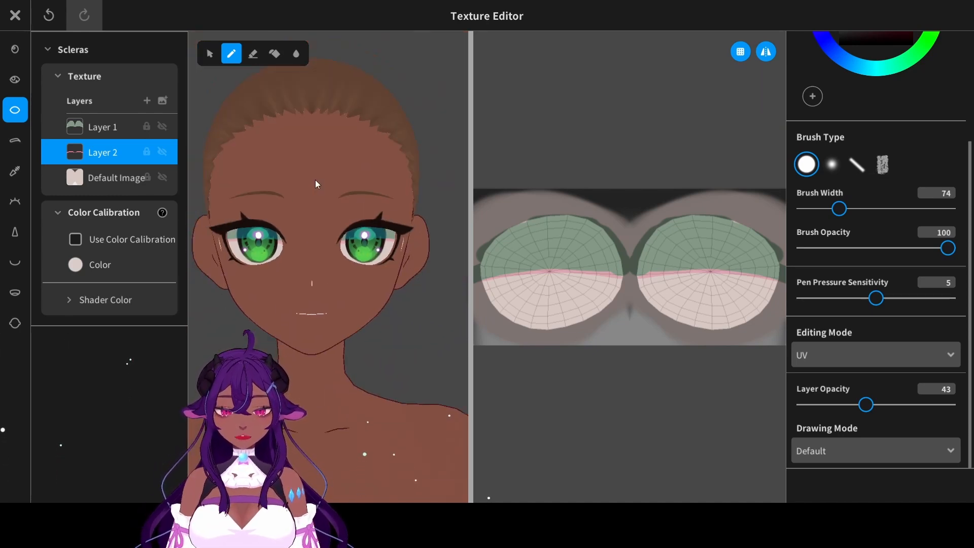
- Add a new layer to the Eyeliner texture and set the brush to light cyan #5BD4E5 at width 20
click(15, 170)
click(147, 100)
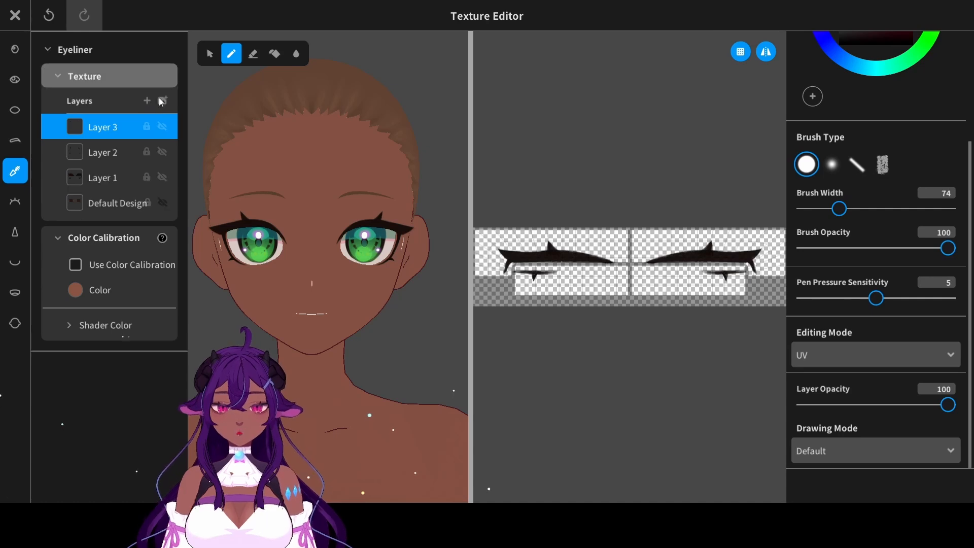
drag(969, 213, 969, 103)
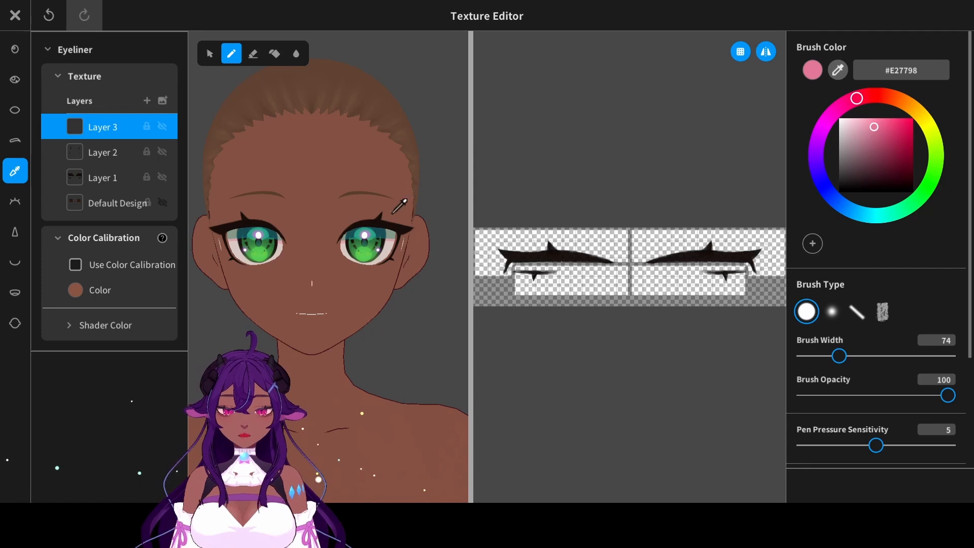
click(382, 235)
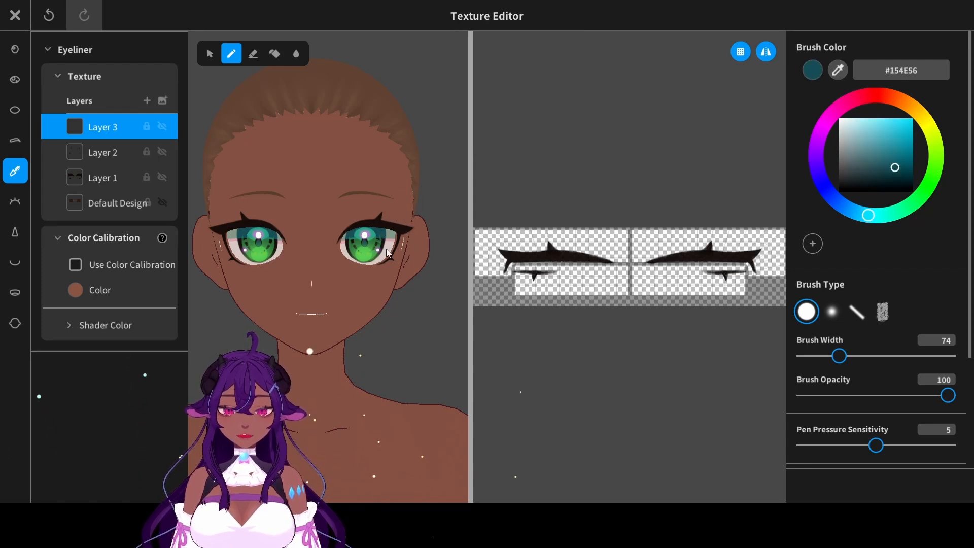
mouse_move(895, 145)
mouse_down()
mouse_move(889, 153)
mouse_move(886, 133)
mouse_up()
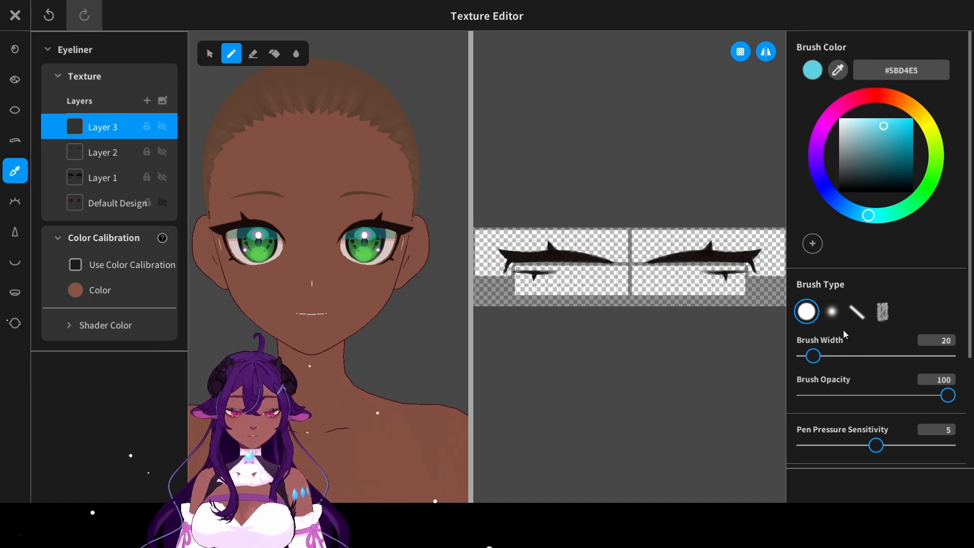
- Paint a solid cyan band inside the upper eyeliner, from its inner corner to just below the upper lash spike
scroll(708, 229, up, 5)
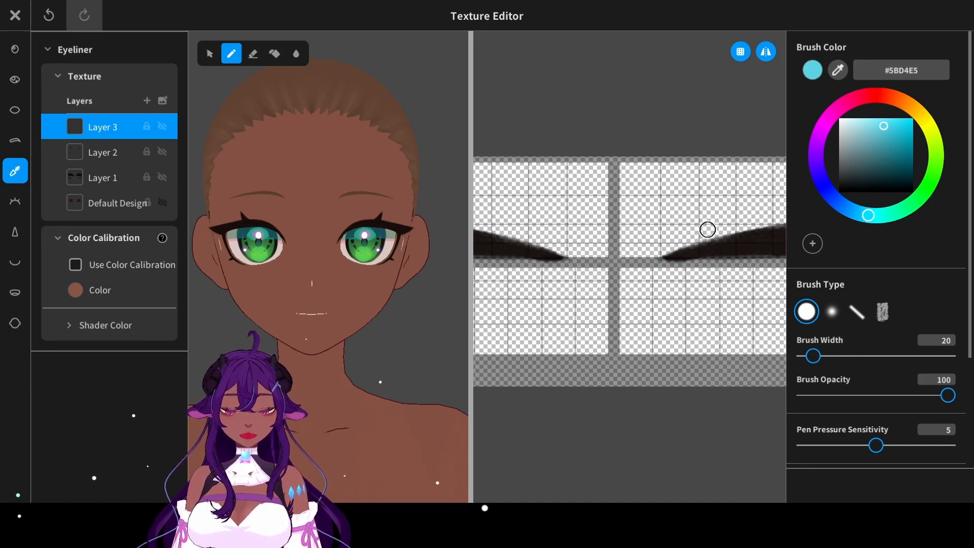
scroll(667, 252, up, 3)
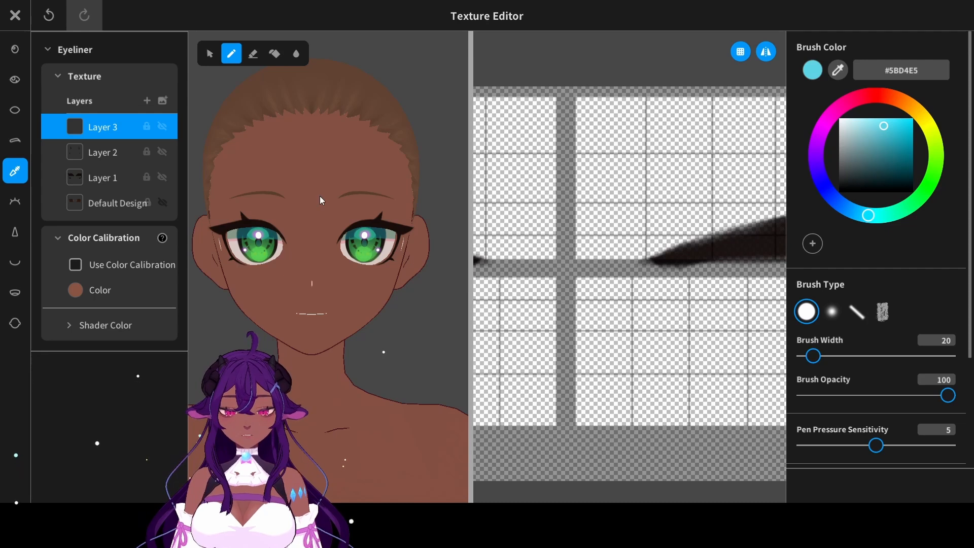
scroll(319, 195, up, 3)
scroll(319, 195, up, 2)
middle_drag(320, 196, 252, 251)
middle_drag(659, 272, 477, 293)
mouse_move(620, 267)
middle_down()
mouse_move(573, 274)
mouse_move(661, 252)
middle_up()
key(ctrl+z)
mouse_move(502, 285)
mouse_down()
mouse_move(695, 259)
mouse_move(639, 258)
mouse_up()
key(ctrl+z)
drag(502, 286, 599, 275)
middle_drag(630, 274, 597, 275)
mouse_move(564, 270)
mouse_down()
mouse_move(699, 261)
mouse_move(662, 258)
mouse_up()
middle_drag(659, 260, 581, 260)
drag(490, 261, 583, 253)
mouse_move(515, 262)
middle_down()
mouse_move(592, 267)
mouse_move(580, 274)
middle_up()
drag(553, 273, 699, 274)
key(ctrl+z)
middle_drag(668, 266, 628, 263)
middle_drag(539, 265, 559, 269)
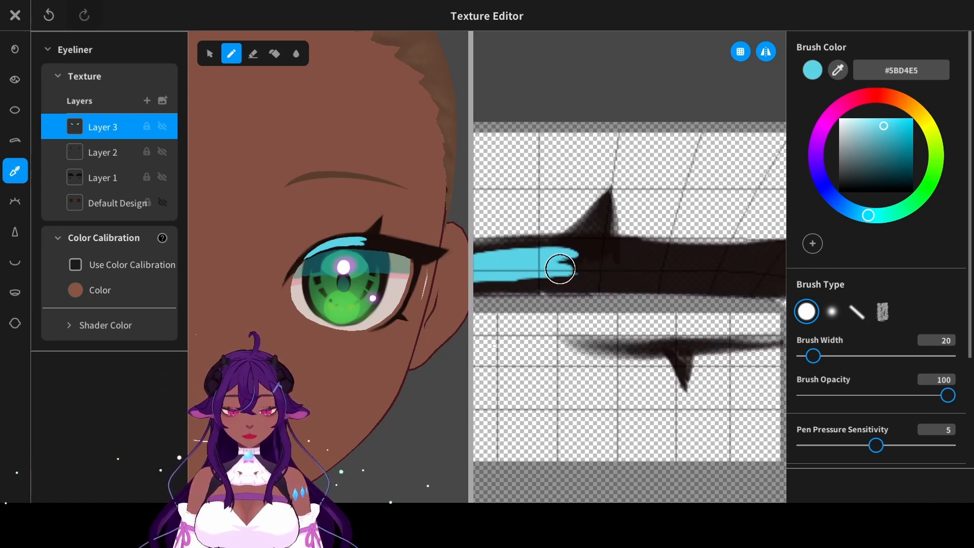
- Extend the cyan band along the upper eyeliner toward the outer wing, filling its full thickness
drag(558, 269, 696, 275)
key(ctrl+z)
drag(505, 278, 735, 269)
middle_drag(644, 270, 589, 264)
drag(520, 259, 642, 266)
drag(532, 248, 698, 259)
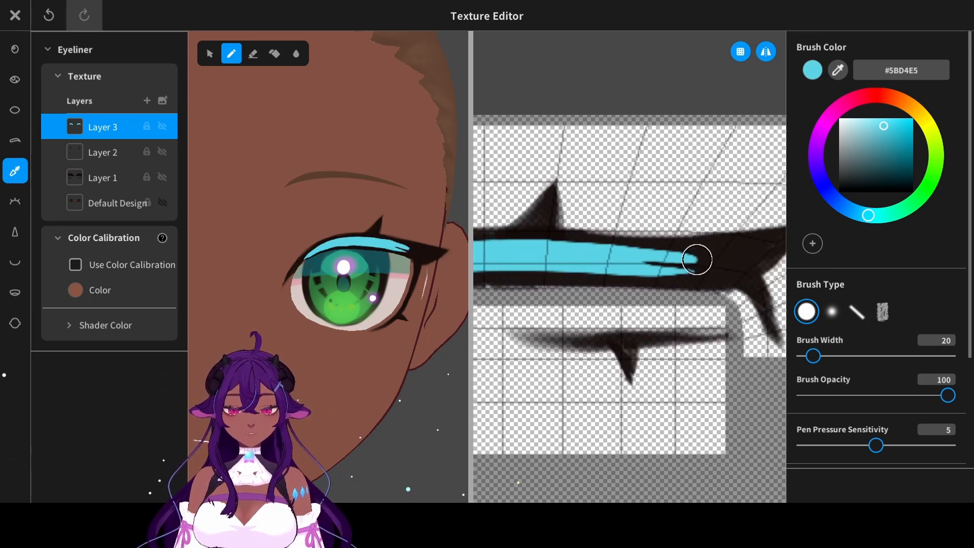
drag(636, 268, 681, 266)
- Trim the cyan band's outer end to a slant and form two short slanted dashes beyond it
key(e)
drag(706, 254, 681, 297)
key(b)
mouse_move(643, 271)
middle_down()
mouse_move(673, 274)
mouse_move(615, 278)
middle_up()
key(ctrl+z)
mouse_move(657, 283)
mouse_down()
mouse_move(680, 258)
mouse_move(690, 289)
mouse_up()
key(ctrl+z)
middle_drag(318, 329, 406, 317)
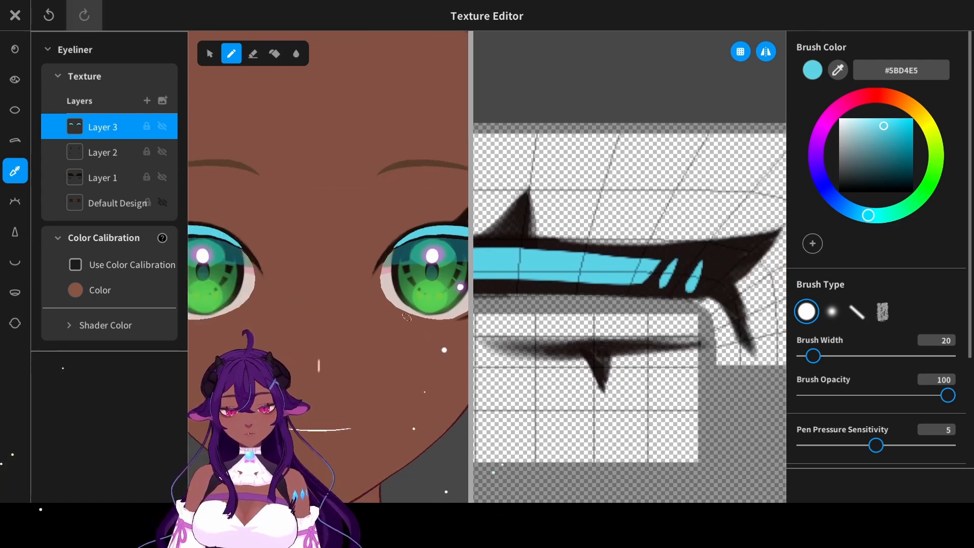
- Reduce the opacity of the cyan eyeliner layer to 16
scroll(406, 317, down, 5)
scroll(407, 317, up, 3)
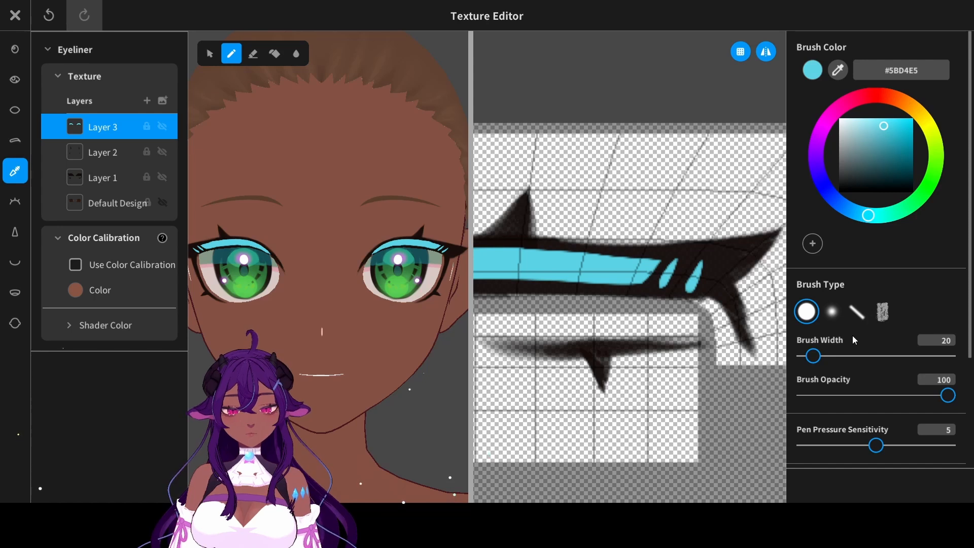
scroll(853, 340, down, 3)
drag(902, 405, 831, 404)
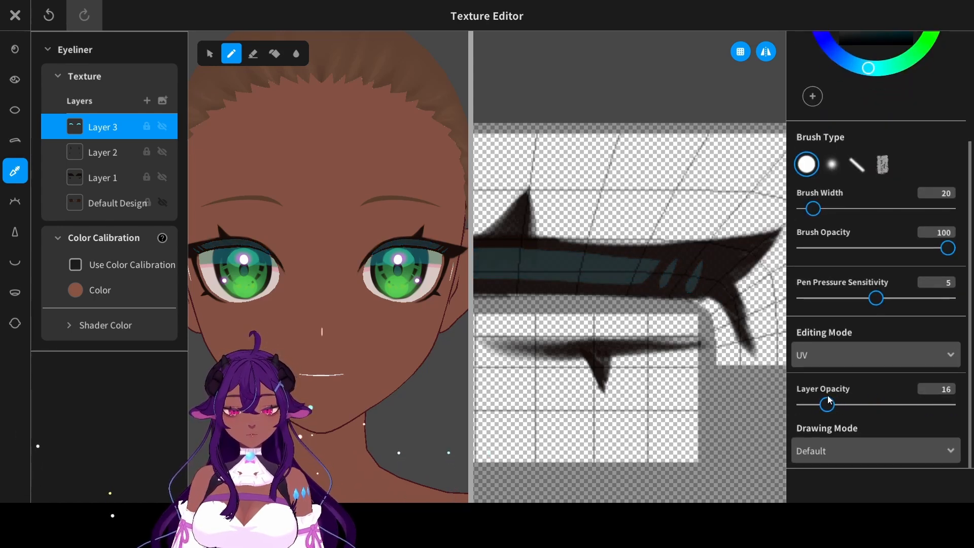
- Add another eyeliner layer above the cyan band and choose pale blue #85D8FA as the brush color
click(163, 101)
scroll(906, 119, up, 3)
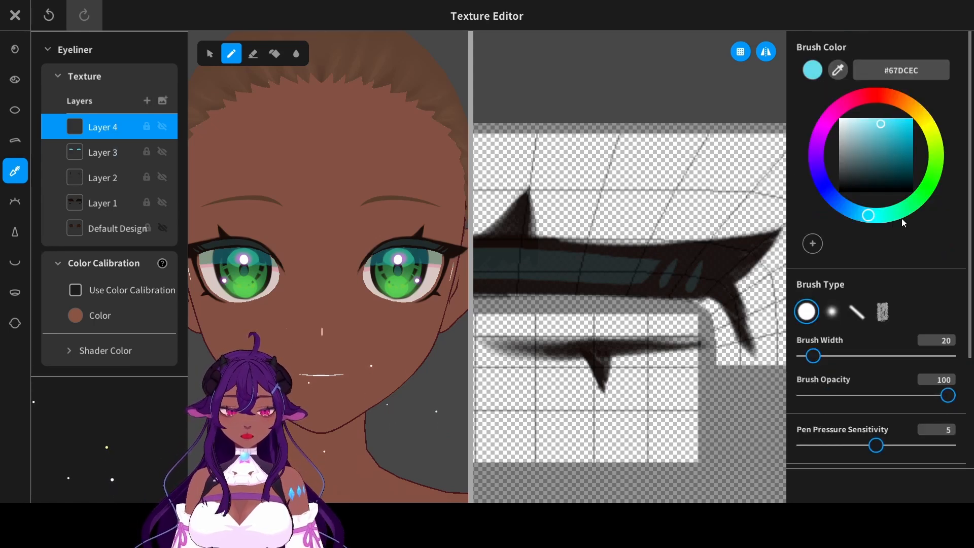
drag(881, 218, 857, 213)
drag(866, 125, 861, 118)
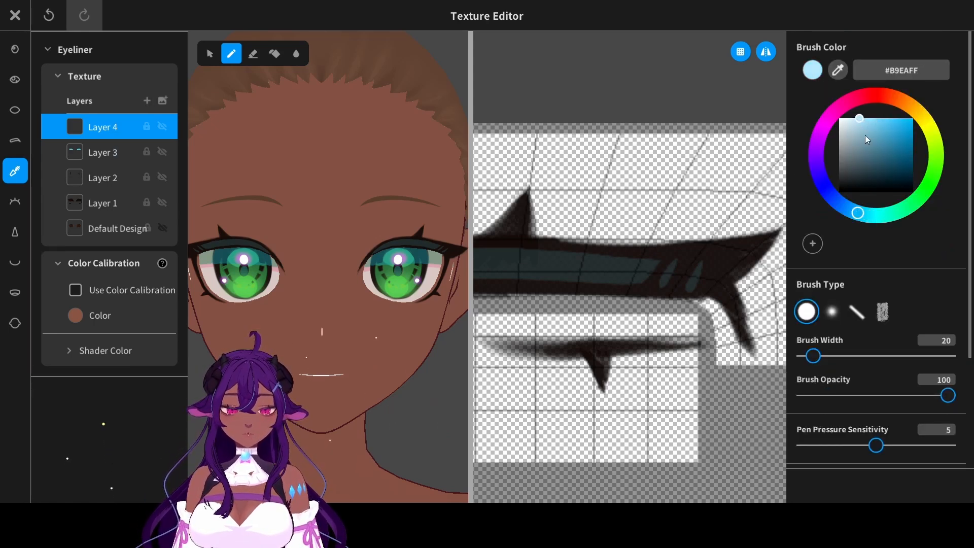
click(873, 120)
- Paint a tapered pale-blue highlight in the inner part of the upper eyeliner band and reduce its layer opacity to 9
mouse_move(620, 203)
middle_down()
mouse_move(688, 202)
mouse_move(721, 214)
middle_up()
middle_drag(551, 255, 603, 267)
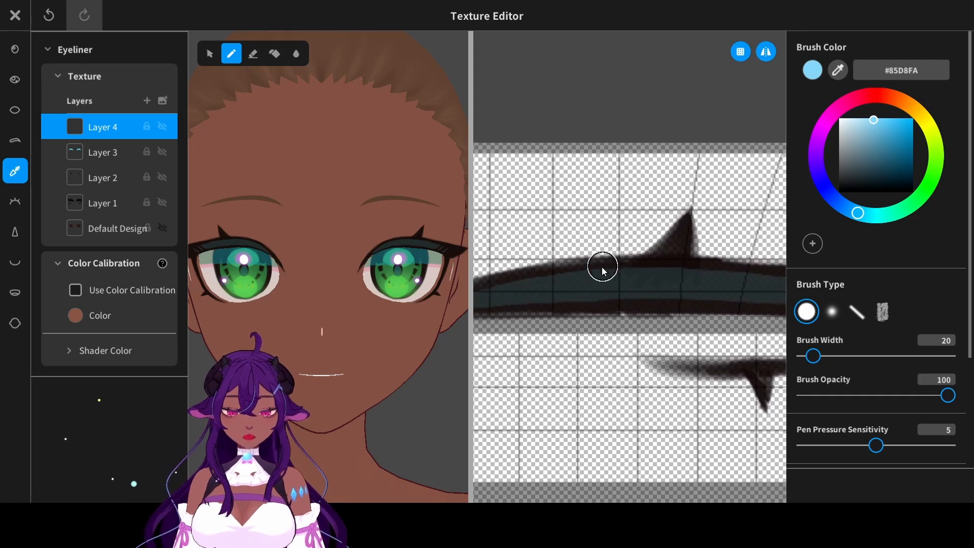
middle_drag(547, 287, 568, 281)
drag(523, 286, 573, 274)
key(ctrl+z)
drag(518, 290, 622, 287)
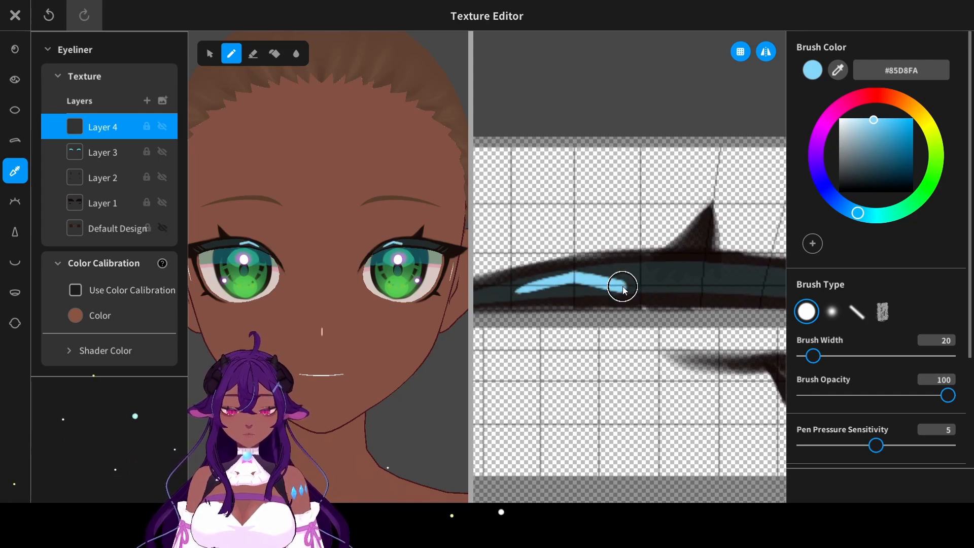
key(ctrl+z)
drag(518, 294, 620, 277)
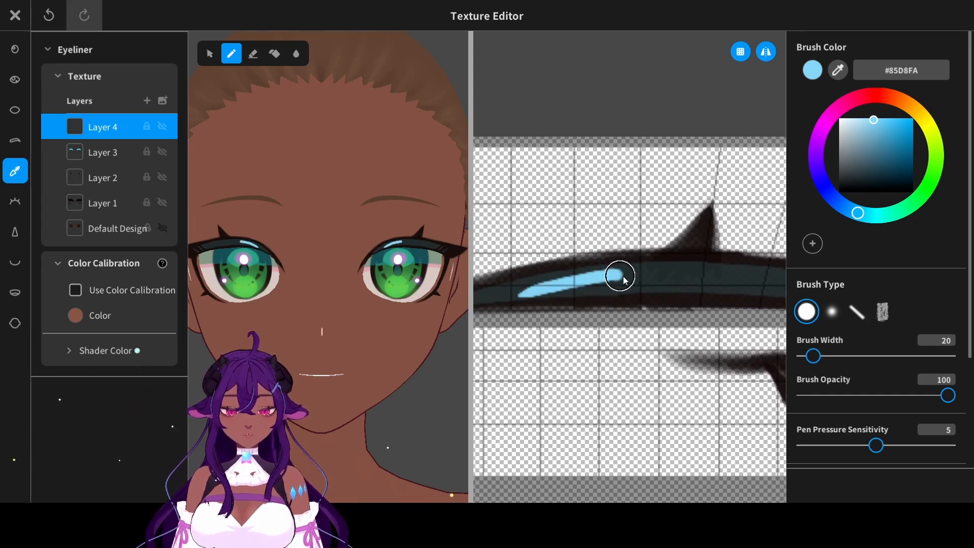
key(ctrl+z)
drag(519, 292, 632, 277)
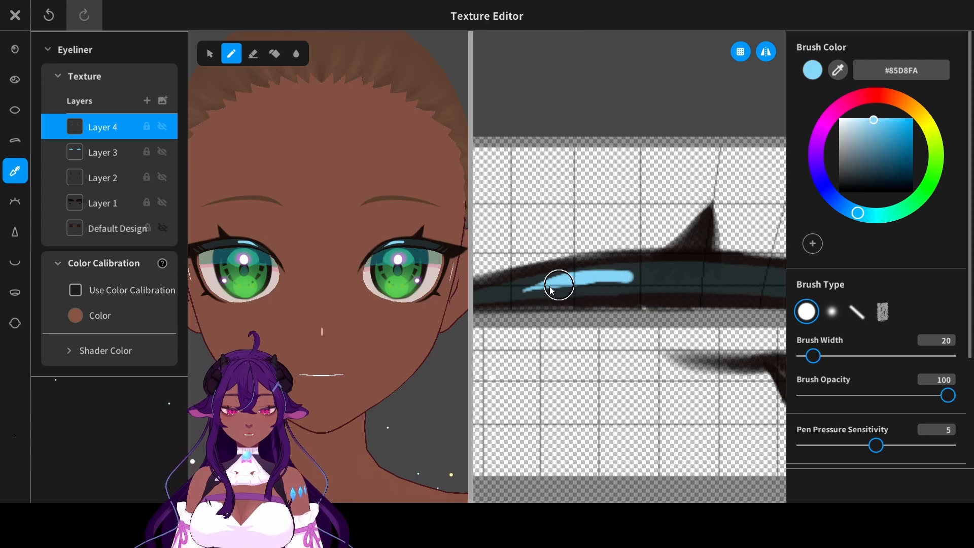
drag(559, 285, 630, 282)
drag(514, 294, 650, 279)
key(ctrl+z)
drag(520, 292, 658, 281)
key(ctrl+z)
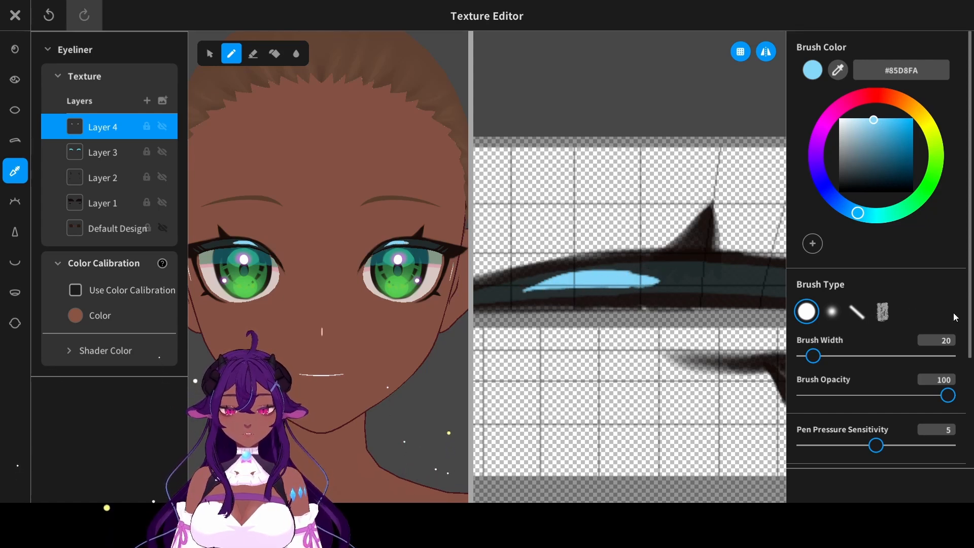
scroll(955, 317, down, 3)
drag(946, 404, 818, 413)
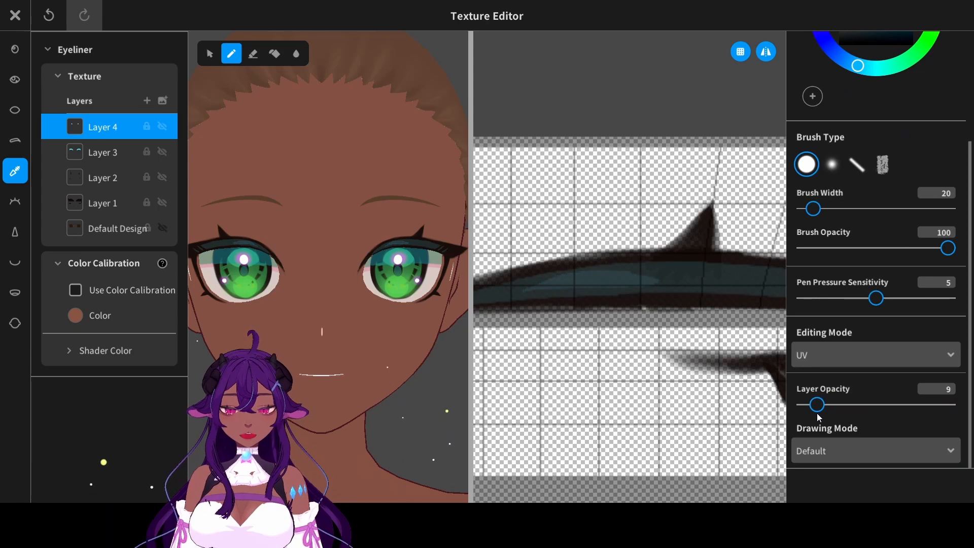
- On a new eyeliner layer, paint a soft pink #C953AB spot and a soft blue #5399C9 spot side by side on the upper band
click(147, 101)
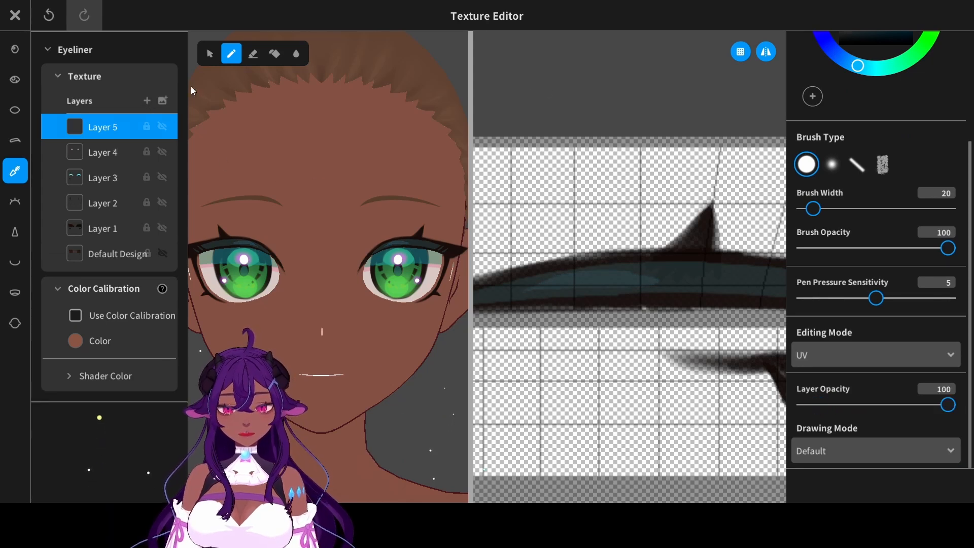
scroll(969, 217, up, 3)
drag(868, 100, 840, 119)
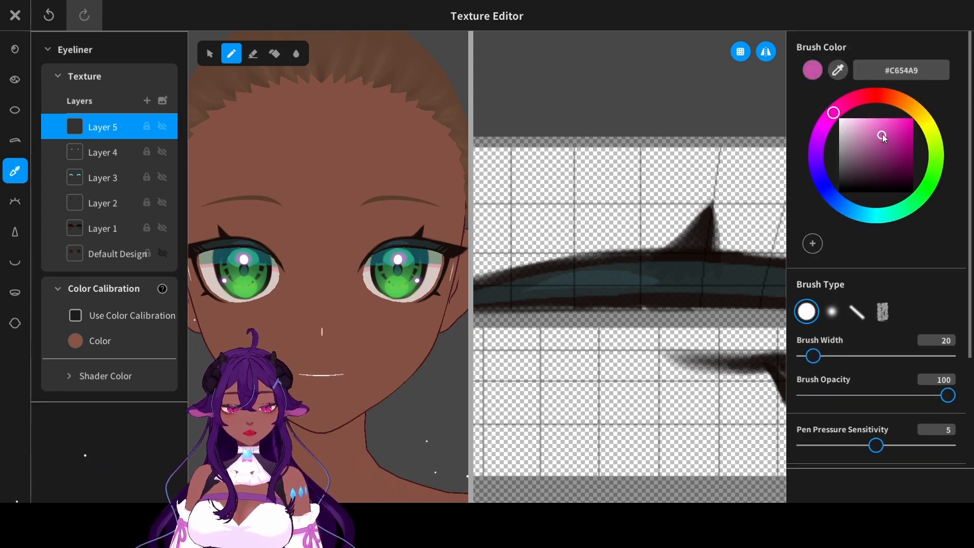
click(836, 304)
scroll(609, 289, left, 1)
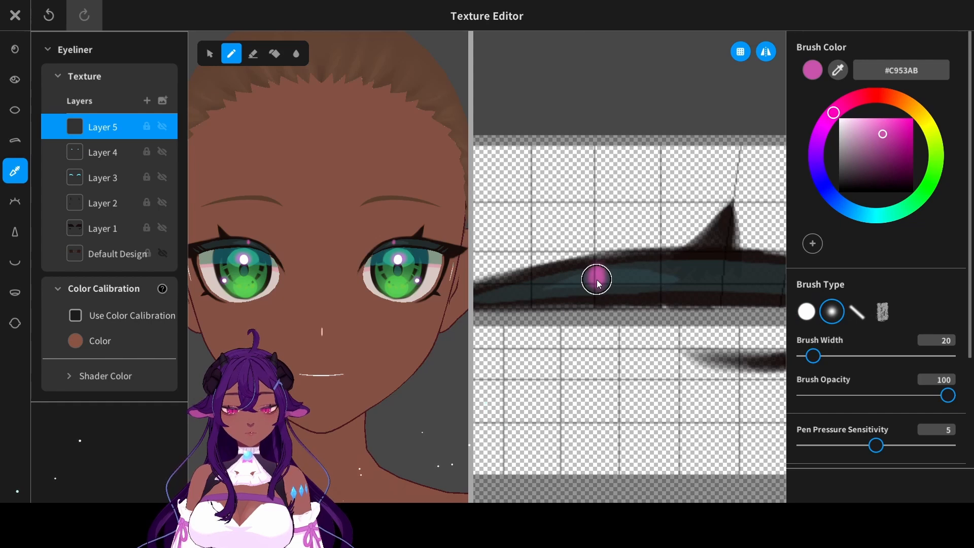
mouse_move(594, 276)
mouse_down()
mouse_move(603, 280)
mouse_move(602, 269)
mouse_up()
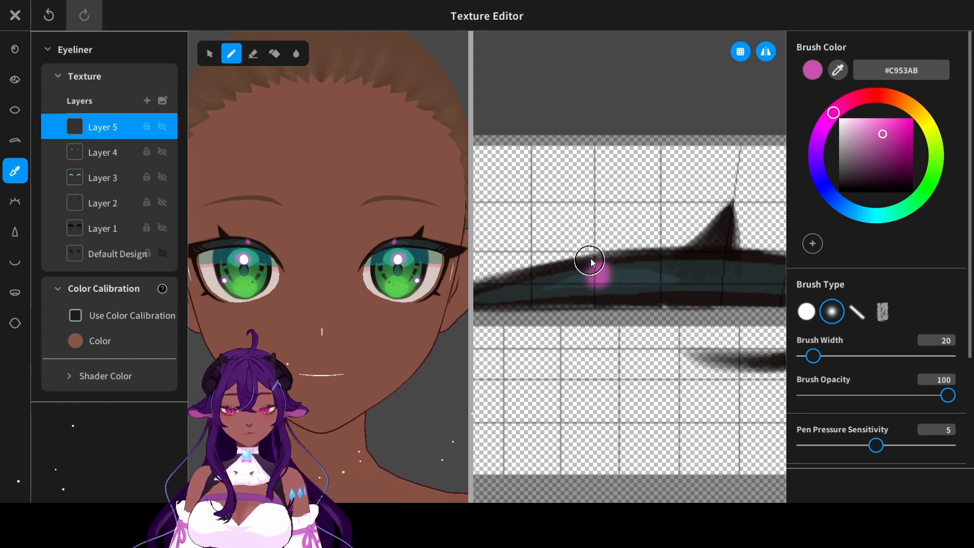
key(ctrl+z)
key(ctrl+y)
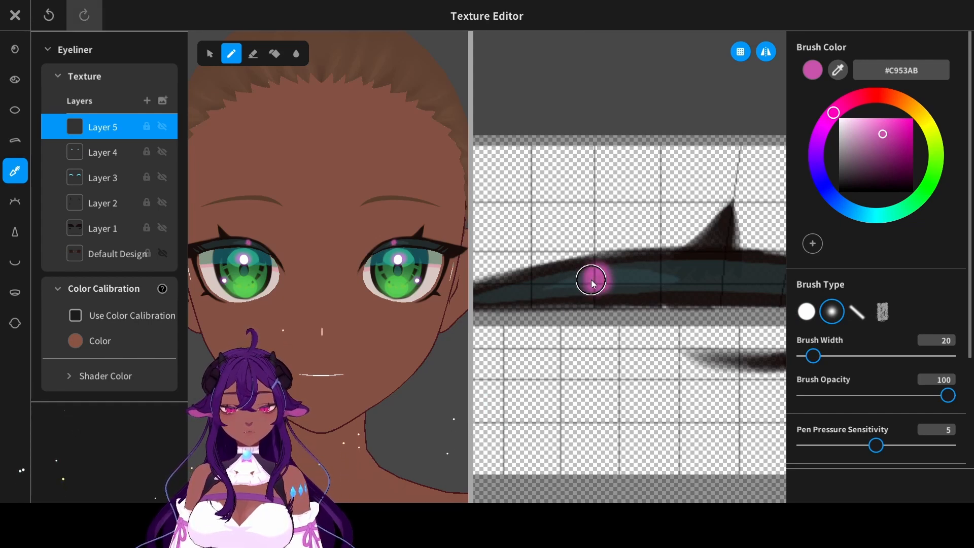
drag(824, 197, 852, 210)
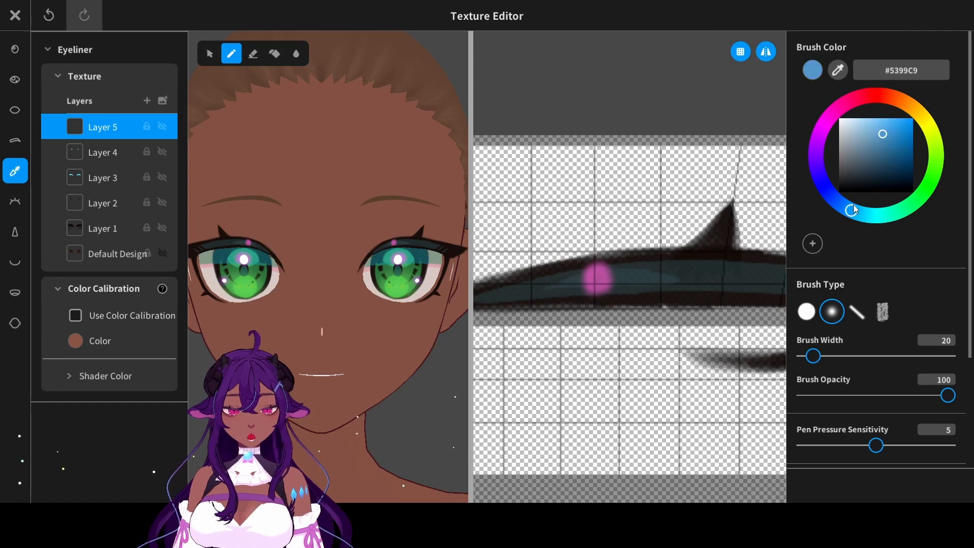
drag(623, 282, 635, 280)
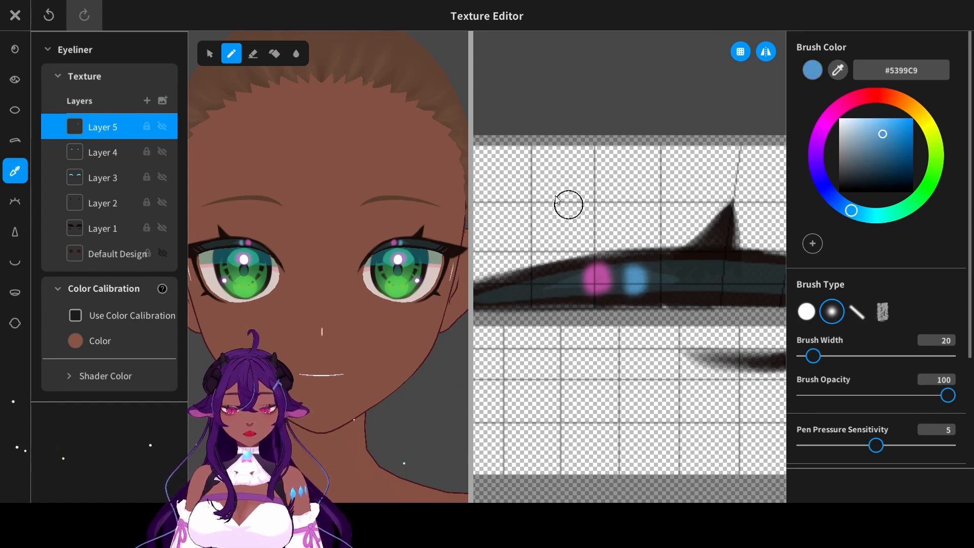
- Paint hard-edged white #FFFFFF cores inside the pink and blue spots with a brush width of 5
click(839, 119)
click(806, 312)
drag(813, 356, 807, 357)
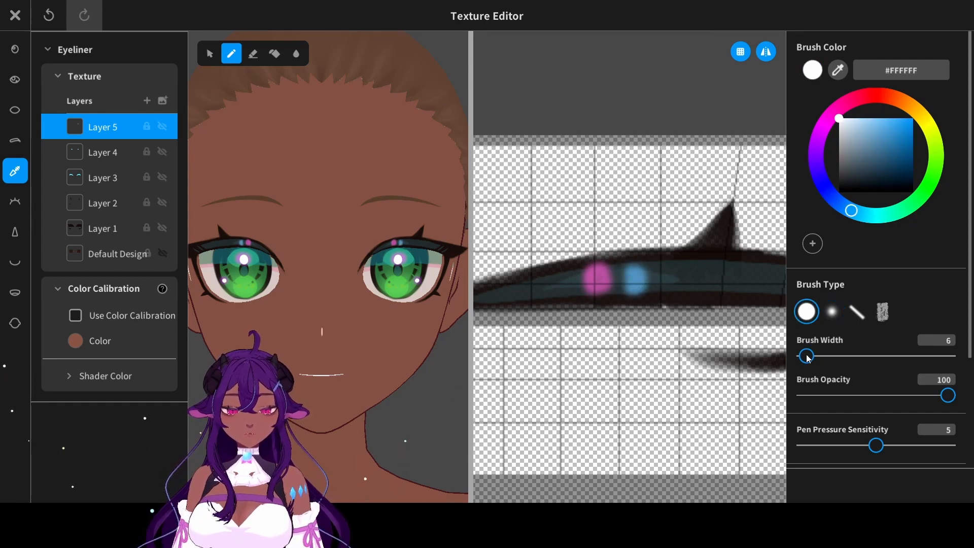
scroll(610, 309, up, 5)
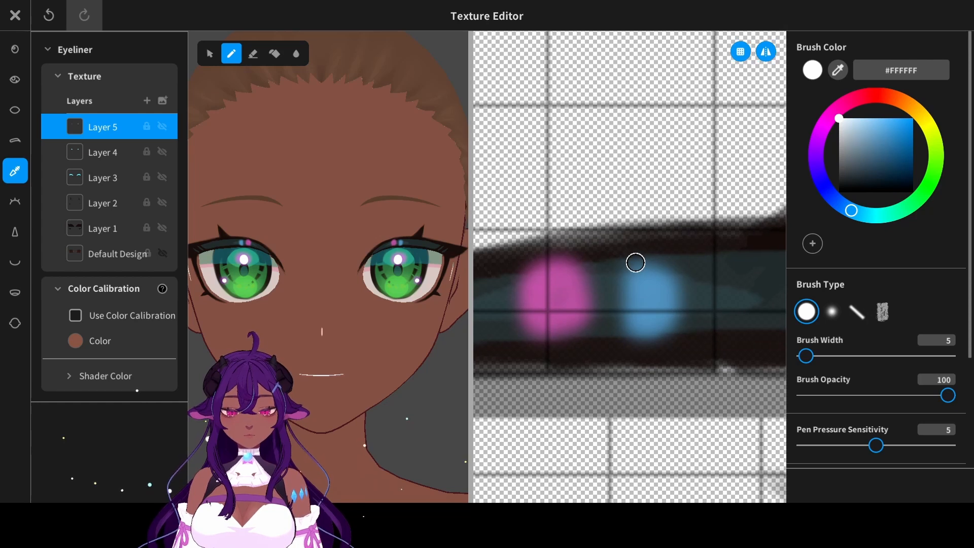
mouse_move(584, 275)
mouse_down()
mouse_move(585, 321)
mouse_move(608, 272)
mouse_up()
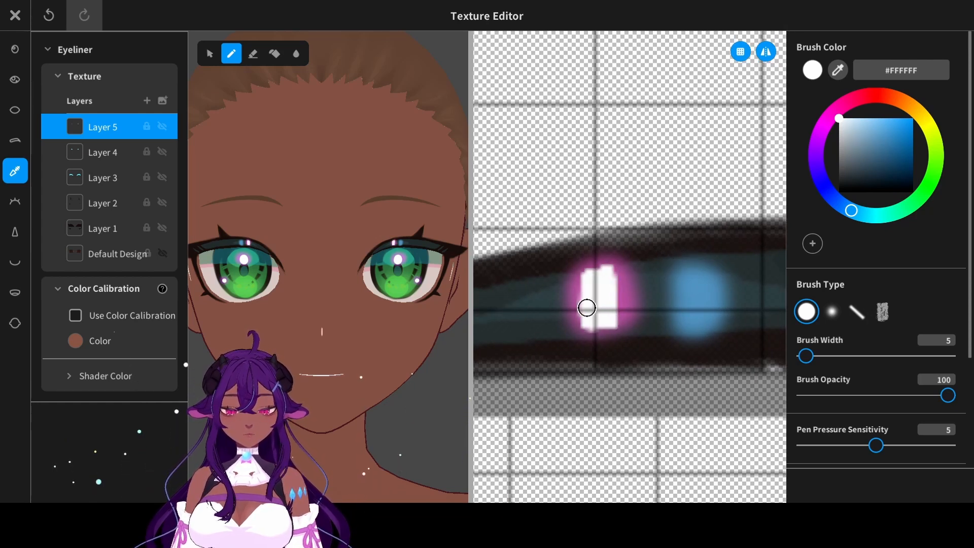
mouse_move(683, 278)
mouse_down()
mouse_move(690, 318)
mouse_move(694, 284)
mouse_move(695, 309)
mouse_up()
middle_drag(365, 284, 383, 326)
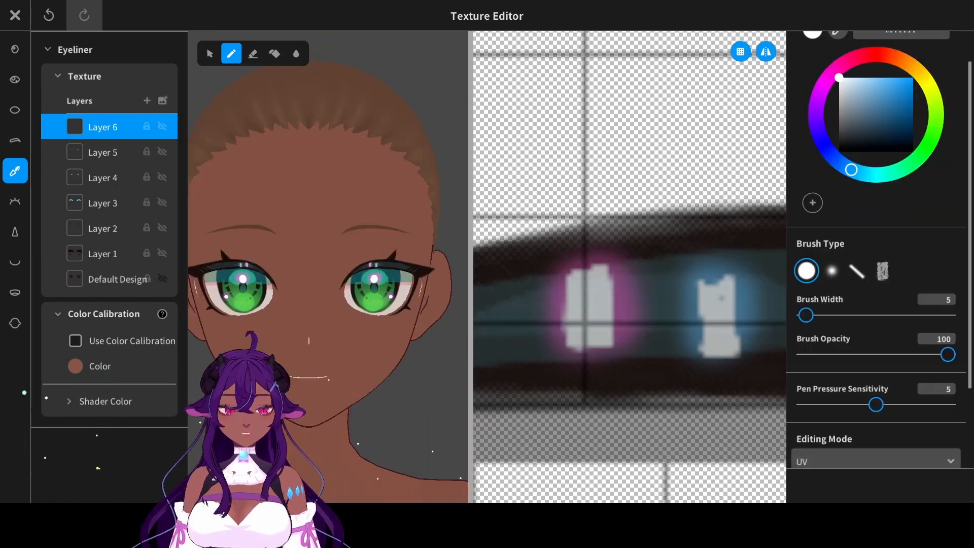
- On another eyeliner layer, outline a narrow slanted wedge beneath the upper lash spike in gray-green #839885 sampled from the shaded sclera
scroll(958, 85, up, 2)
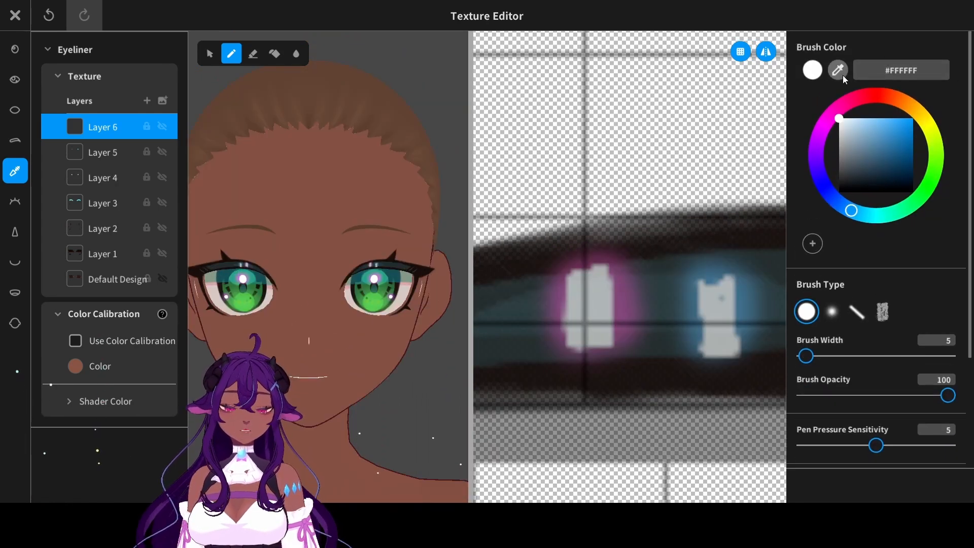
click(412, 279)
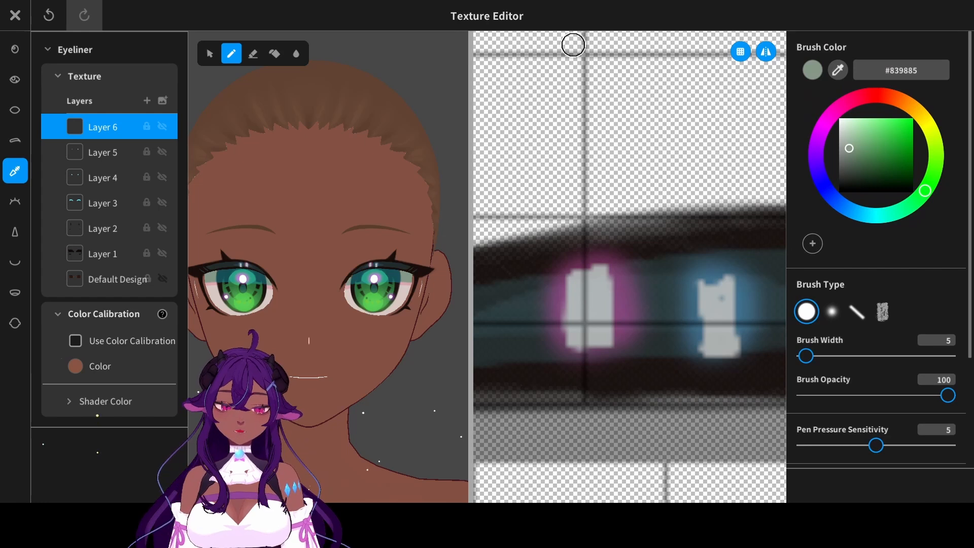
middle_drag(707, 257, 611, 246)
middle_drag(736, 269, 606, 264)
mouse_move(541, 340)
mouse_down()
mouse_move(615, 261)
mouse_move(624, 224)
mouse_up()
key(ctrl+z)
drag(640, 181, 529, 350)
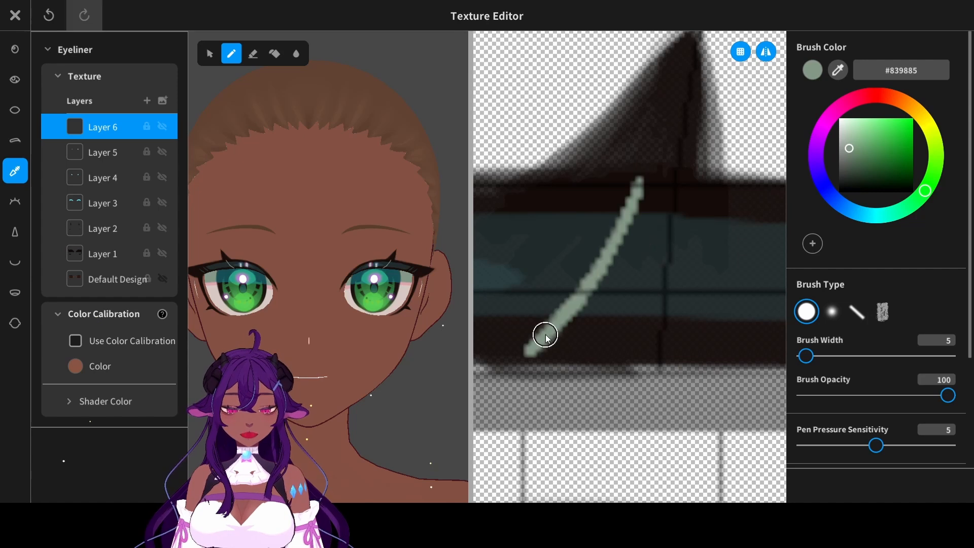
key(ctrl+z)
drag(650, 165, 516, 353)
key(ctrl+z)
mouse_move(643, 192)
mouse_down()
mouse_move(583, 355)
mouse_move(606, 358)
mouse_up()
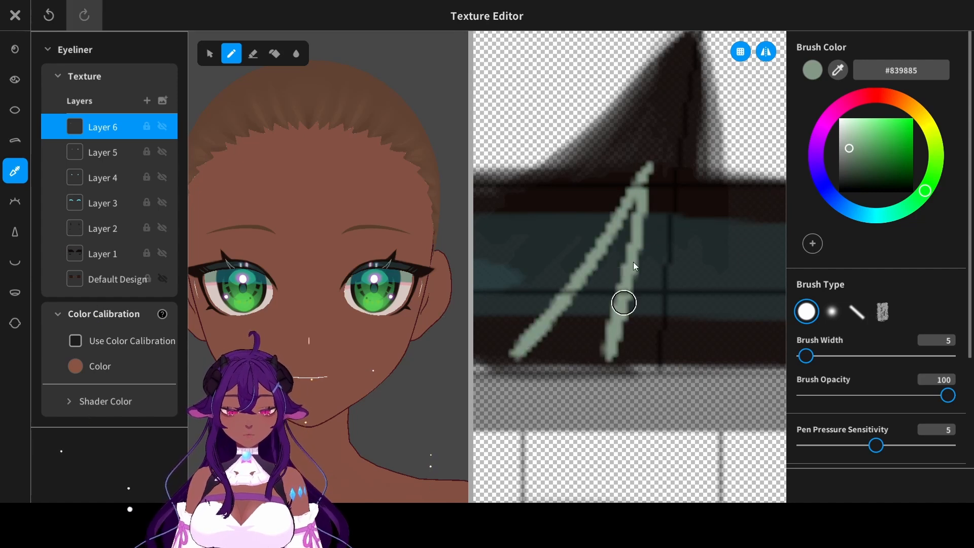
key(ctrl+z)
drag(649, 168, 607, 365)
- Fill the outlined wedge beneath the upper lash spike with the gray-green color
drag(638, 196, 633, 272)
mouse_move(629, 259)
mouse_down()
mouse_move(618, 254)
mouse_move(579, 350)
mouse_move(560, 350)
mouse_up()
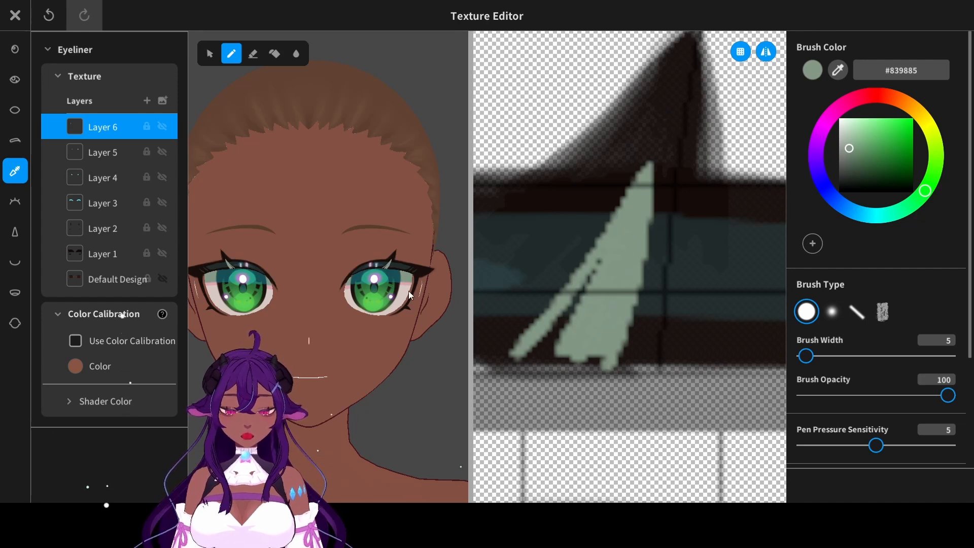
drag(609, 248, 602, 252)
mouse_move(546, 337)
mouse_down()
mouse_move(596, 345)
mouse_move(543, 358)
mouse_move(588, 357)
mouse_up()
- Paint a similar gray-green sliver at the outer end of the upper eyeliner
mouse_move(751, 324)
middle_down()
mouse_move(551, 319)
mouse_move(665, 315)
mouse_move(536, 297)
middle_up()
middle_drag(662, 294, 573, 308)
drag(673, 259, 533, 321)
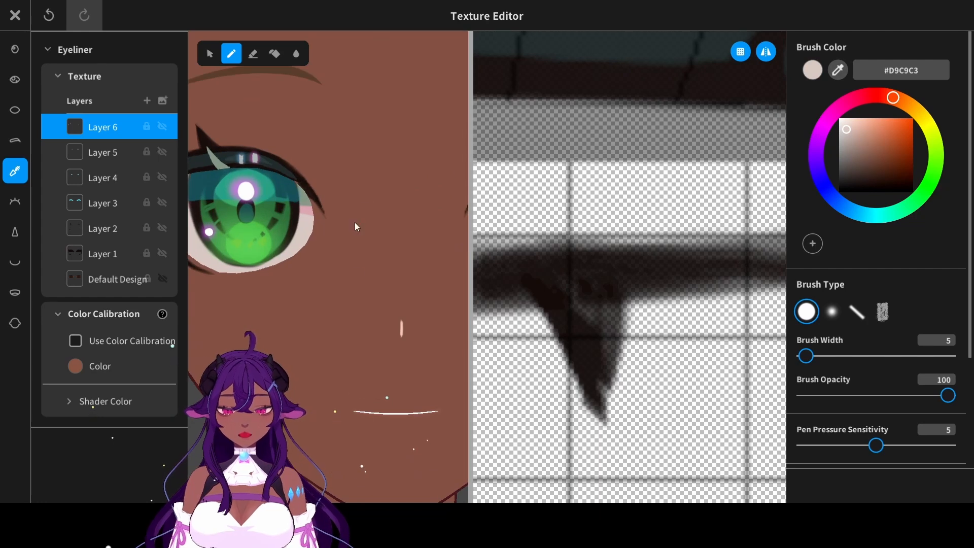
- Paint a downward-pointing pale beige #D9C9C3 wedge over the inside of the outer lower-lash spike
middle_drag(355, 222, 292, 282)
scroll(409, 266, up, 3)
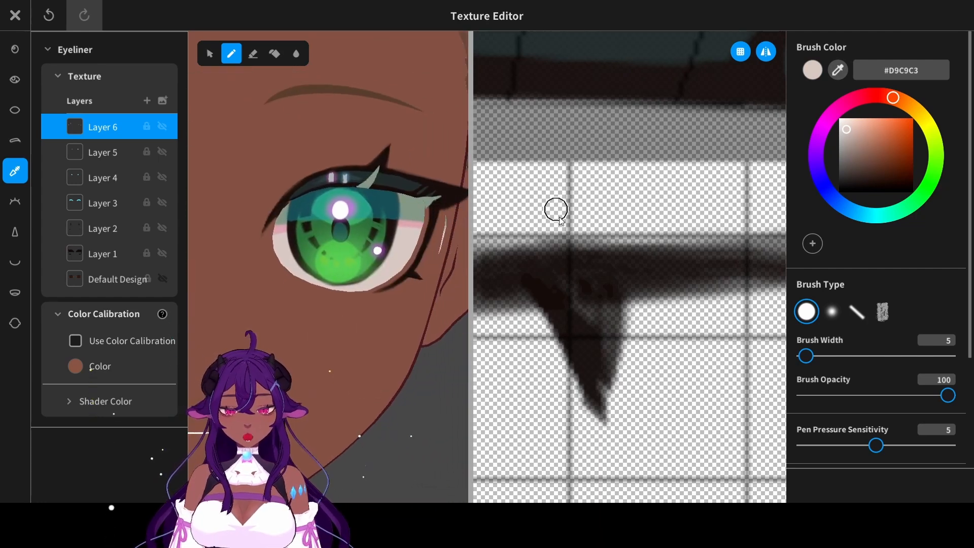
mouse_move(561, 234)
mouse_down()
mouse_move(583, 306)
mouse_move(550, 200)
mouse_move(526, 176)
mouse_move(580, 267)
mouse_move(542, 170)
mouse_move(578, 204)
mouse_move(585, 271)
mouse_move(596, 202)
mouse_move(591, 330)
mouse_up()
scroll(419, 274, down, 6)
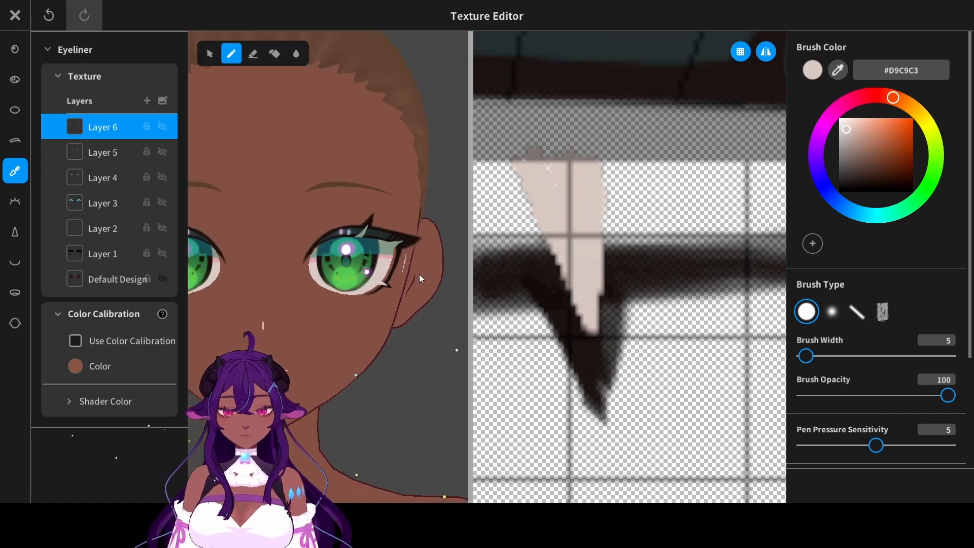
- Try a dark red brush stroke on a separate layer of the skin texture
click(24, 331)
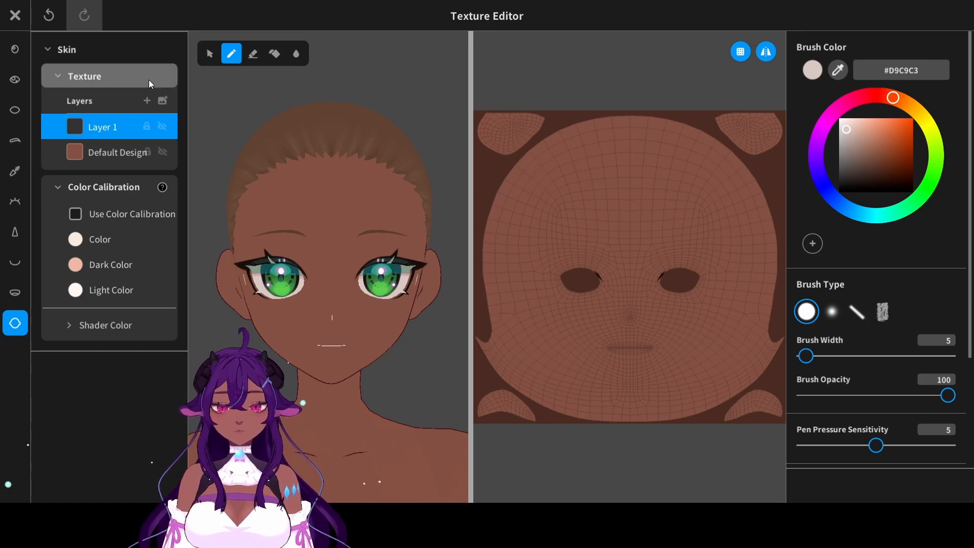
click(516, 162)
click(880, 101)
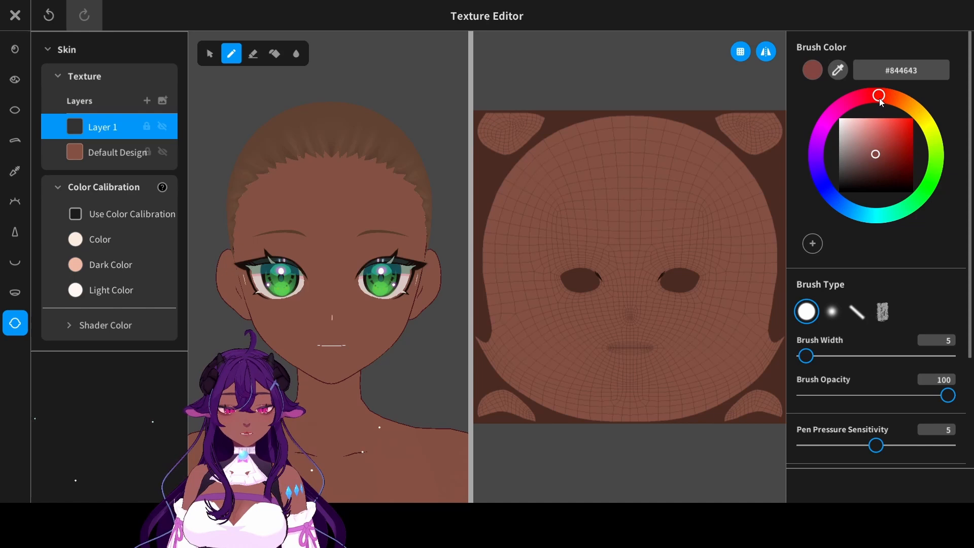
click(885, 160)
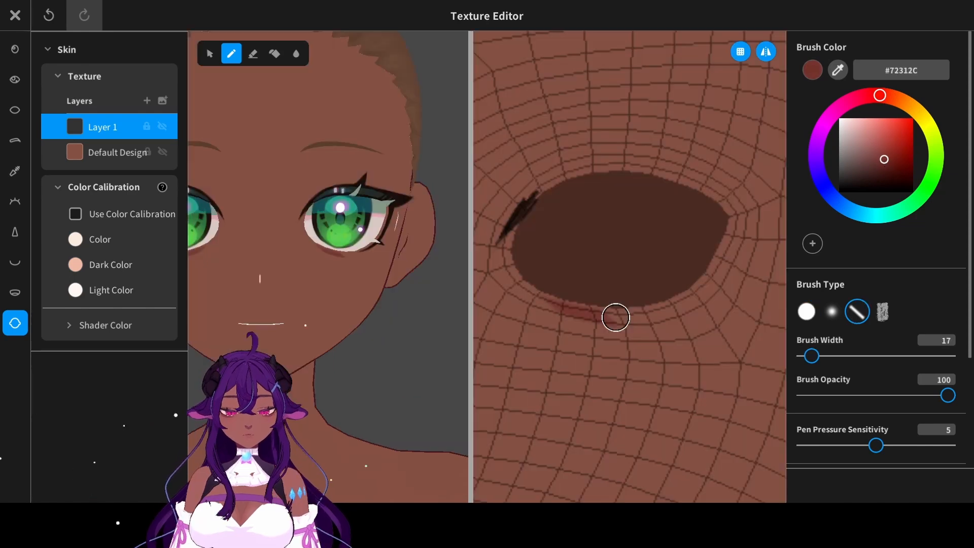
mouse_move(616, 316)
mouse_down()
mouse_move(669, 283)
mouse_move(631, 296)
mouse_move(657, 290)
mouse_move(678, 305)
mouse_up()
key(ctrl+z)
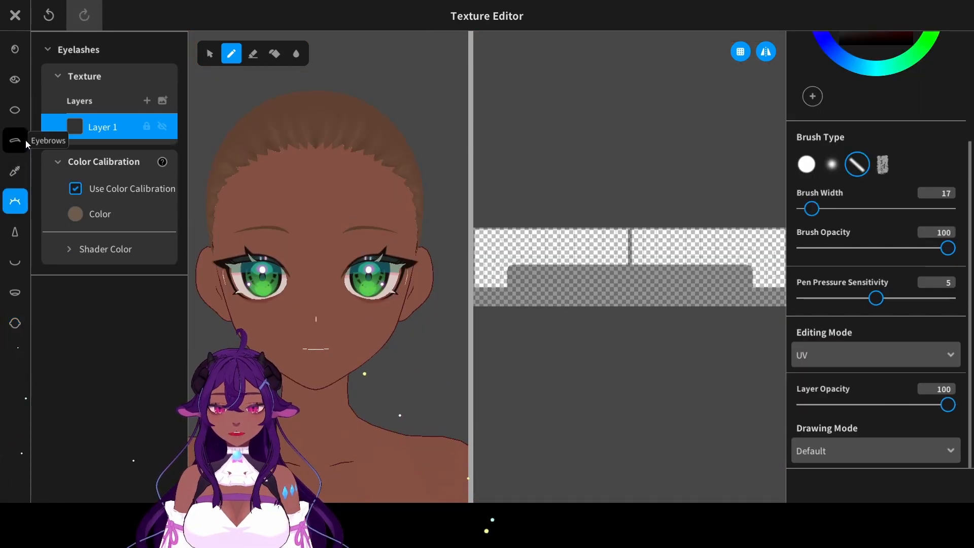
- Hide the original eyebrow layer and add a new eyebrow layer above it
click(15, 140)
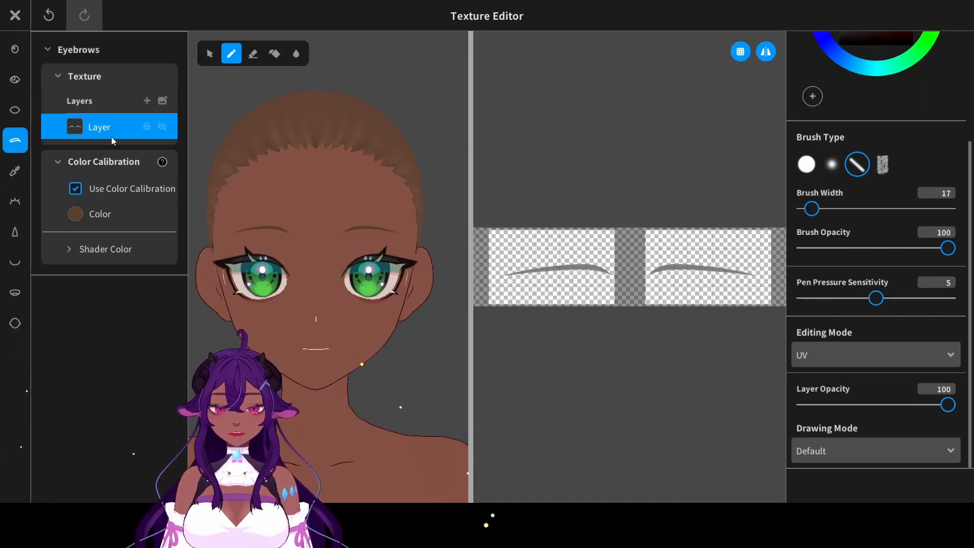
click(162, 128)
click(147, 100)
- Paint a thick arched eyebrow with a tapered outer end in near-black #180D0A sampled from the eyeliner
scroll(831, 152, up, 3)
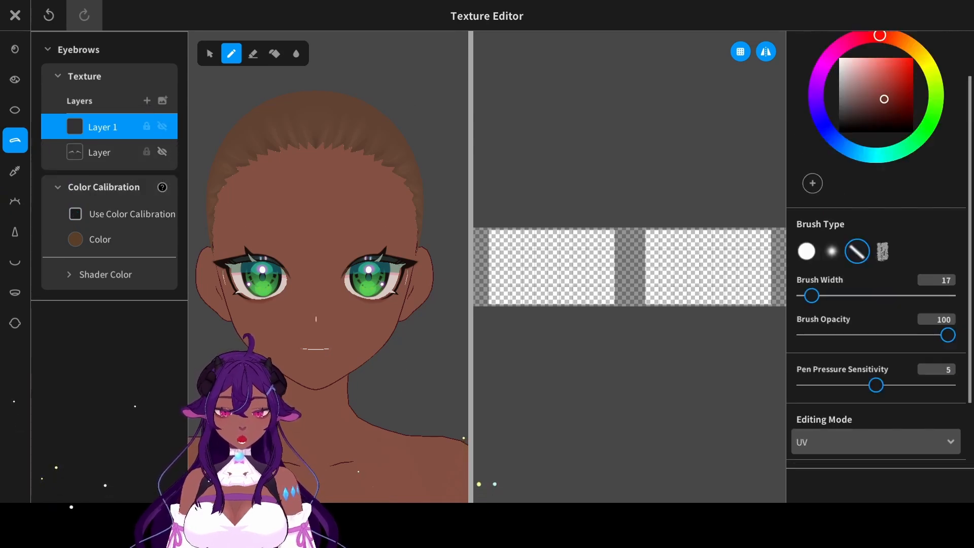
click(406, 262)
drag(811, 356, 813, 356)
scroll(546, 297, up, 5)
middle_drag(546, 298, 565, 292)
drag(538, 304, 677, 286)
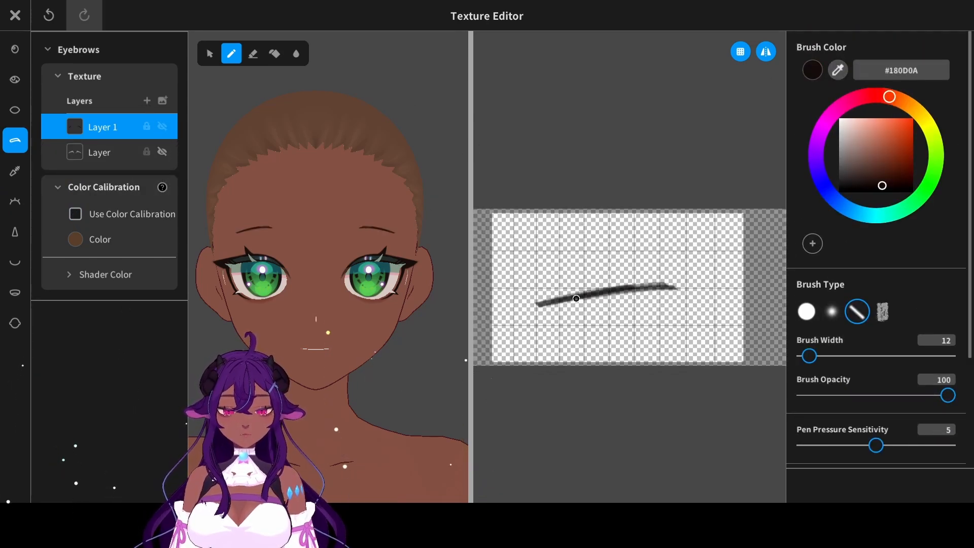
drag(814, 356, 825, 356)
mouse_move(543, 307)
mouse_down()
mouse_move(638, 290)
mouse_move(718, 297)
mouse_up()
mouse_move(511, 312)
mouse_down()
mouse_move(717, 305)
mouse_move(648, 259)
mouse_up()
- Erase along the eyebrow's upper and lower edges to form a slim, smooth arch with pointed ends
click(254, 53)
key(ctrl+z)
mouse_move(510, 331)
mouse_down()
mouse_move(693, 318)
mouse_move(644, 319)
mouse_up()
mouse_move(629, 265)
mouse_down()
mouse_move(693, 276)
mouse_move(724, 298)
mouse_up()
key(ctrl+z)
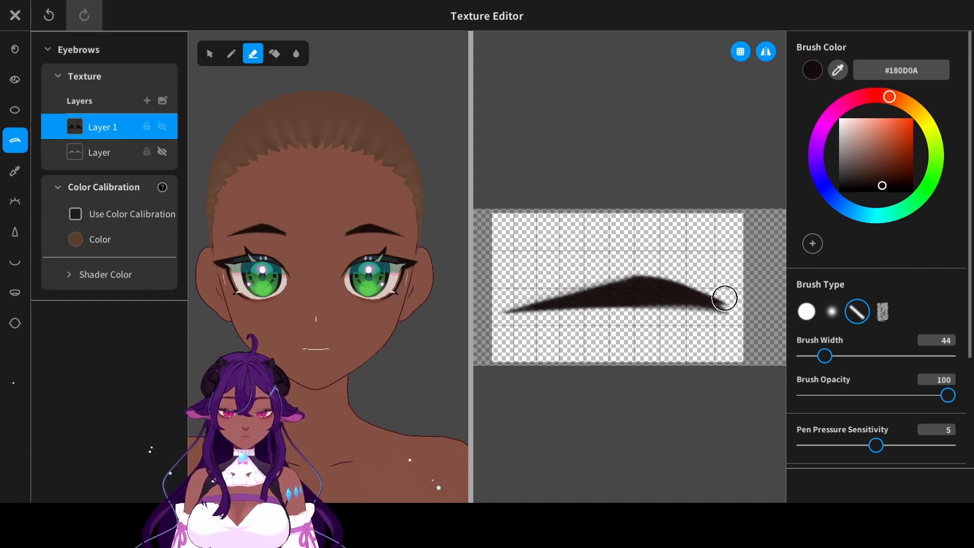
key(ctrl+z)
drag(640, 319, 724, 317)
drag(623, 269, 726, 292)
drag(695, 278, 506, 292)
- On another eyebrow layer, paint a soft green #339149 gradient over the inner half at brush opacity 23 and lower the layer's opacity
click(147, 101)
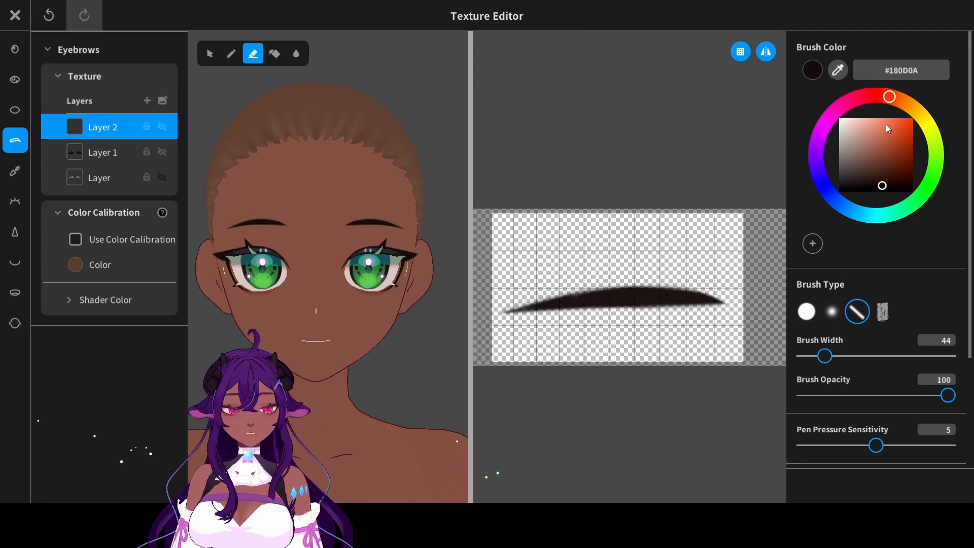
click(921, 197)
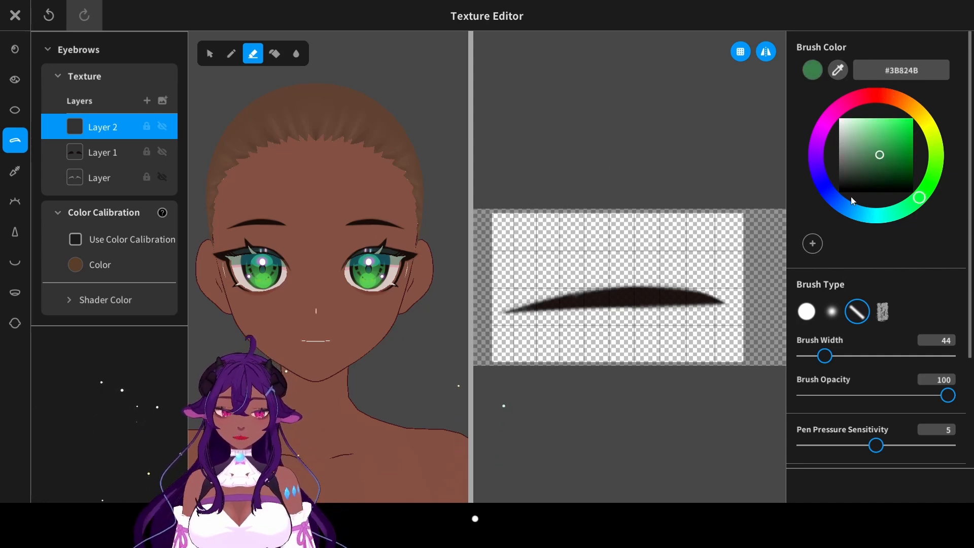
click(887, 150)
click(832, 311)
click(885, 356)
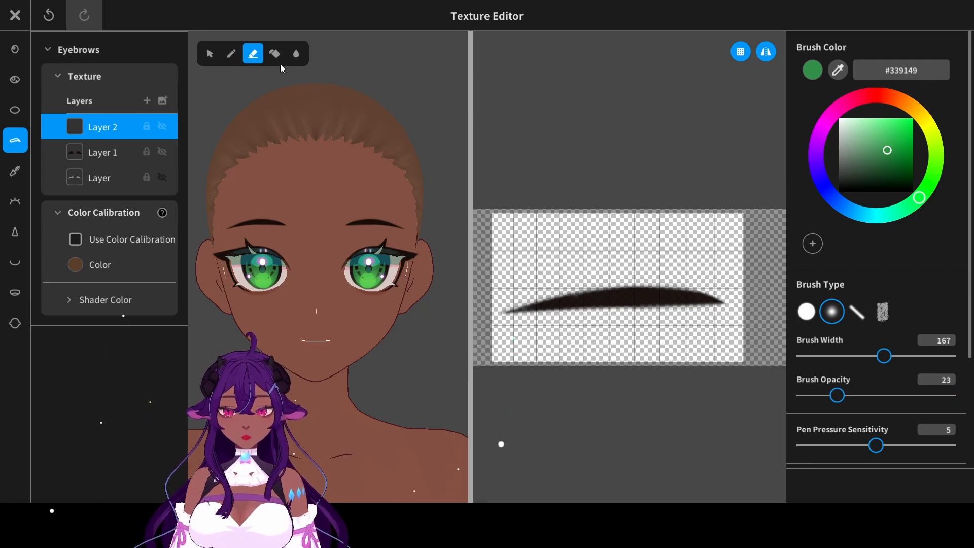
click(232, 53)
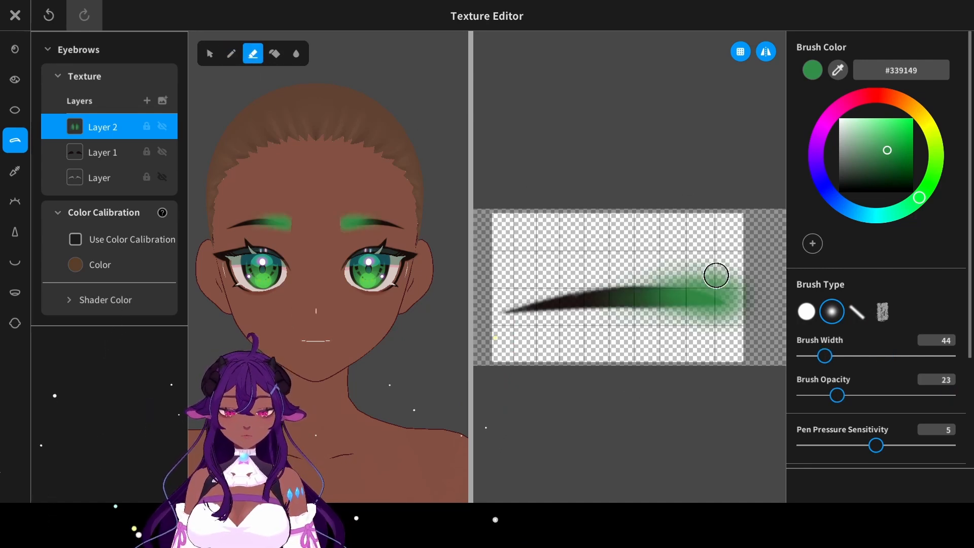
mouse_move(715, 274)
mouse_down()
mouse_move(639, 270)
mouse_move(737, 297)
mouse_move(704, 266)
mouse_up()
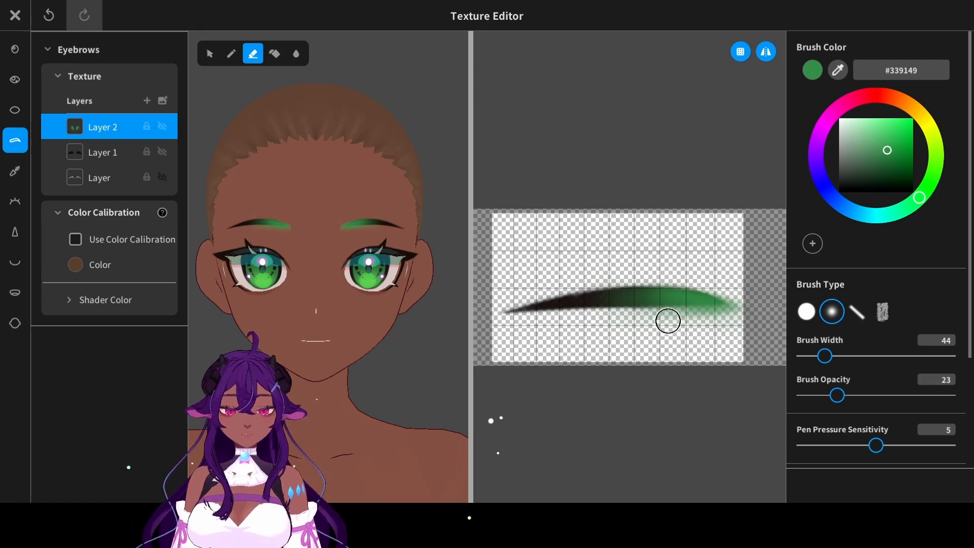
scroll(877, 355, down, 3)
drag(948, 404, 844, 404)
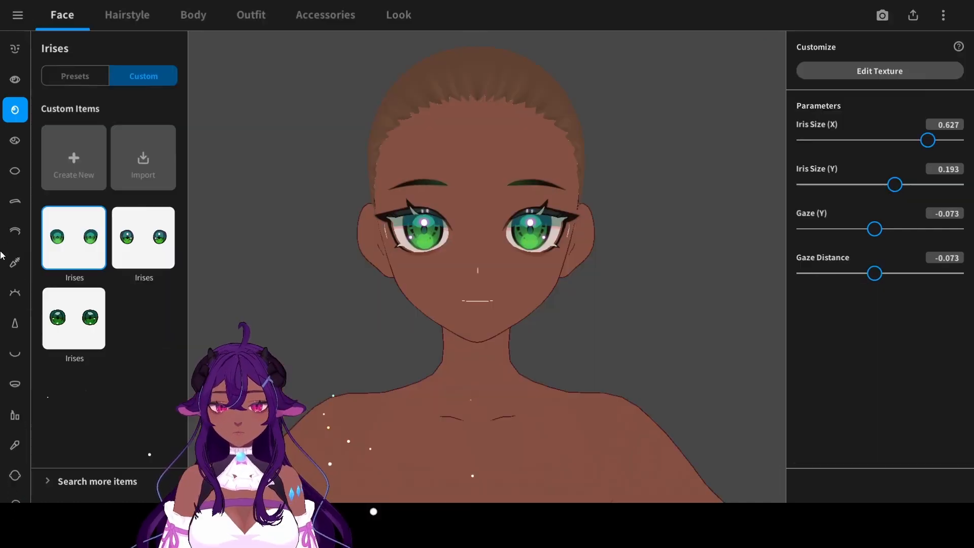
- Create a new custom cheeks item and add a layer above its hidden default design in the texture editor
scroll(1, 255, down, 1)
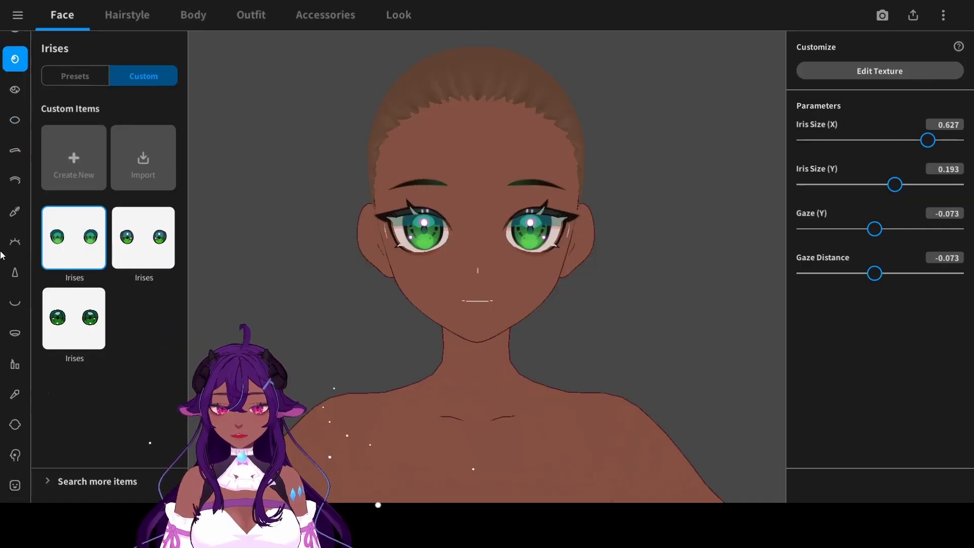
click(15, 394)
click(152, 81)
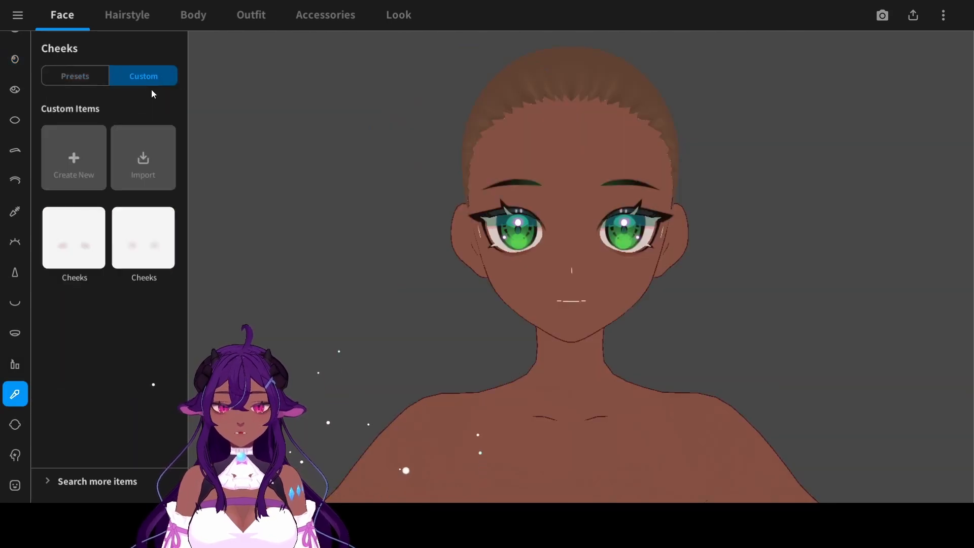
click(92, 174)
click(840, 73)
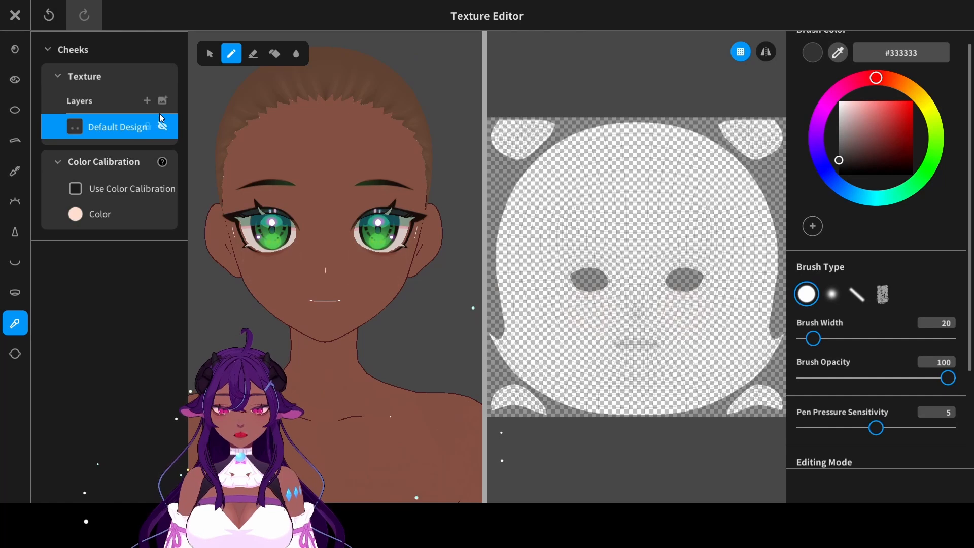
click(146, 100)
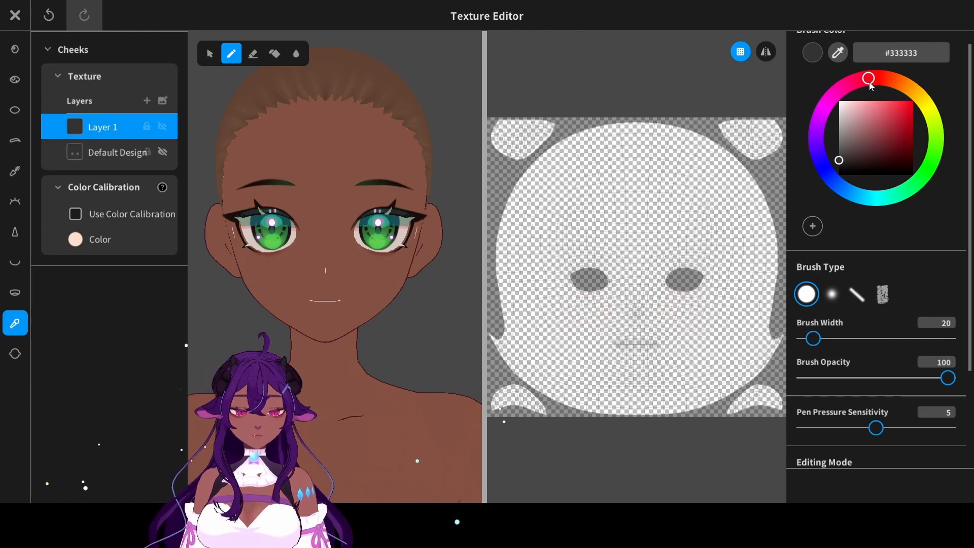
- Paint a soft crimson #AD2344 blush on both cheeks, just below the eyes, on the new cheeks layer
drag(870, 86, 862, 81)
mouse_move(886, 138)
mouse_down()
mouse_move(900, 139)
mouse_move(899, 123)
mouse_up()
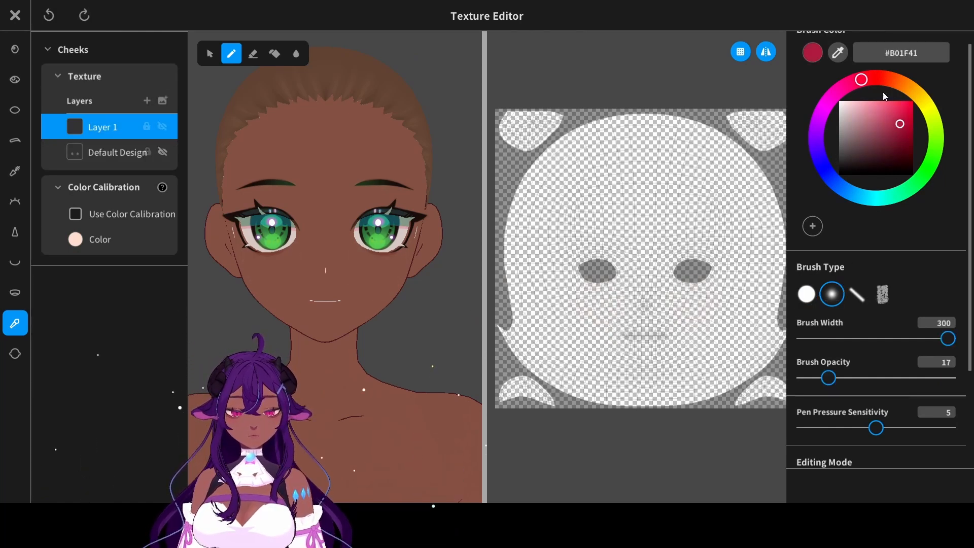
mouse_move(680, 302)
mouse_down()
mouse_move(700, 311)
mouse_move(707, 298)
mouse_up()
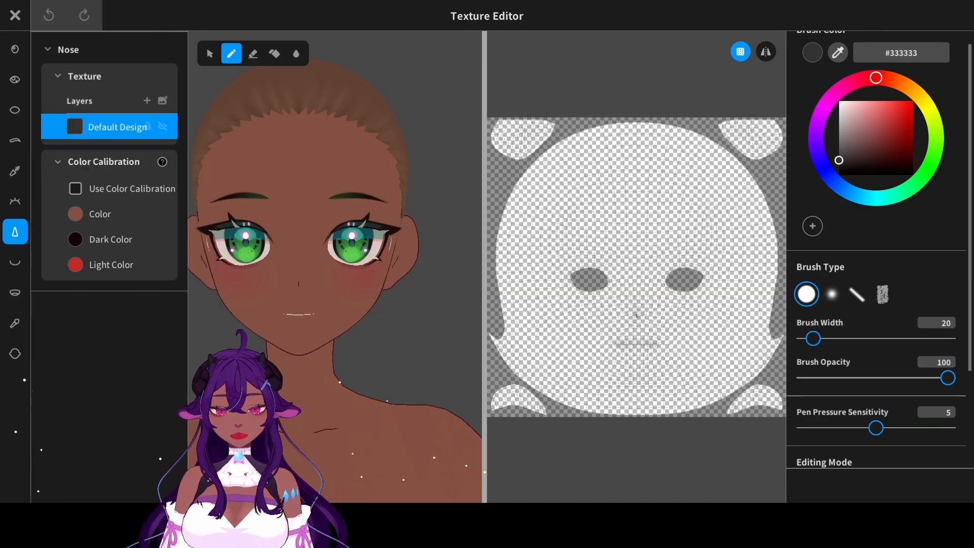
- Examine the default nose design up close on the face and leave the texture editor
scroll(291, 318, up, 5)
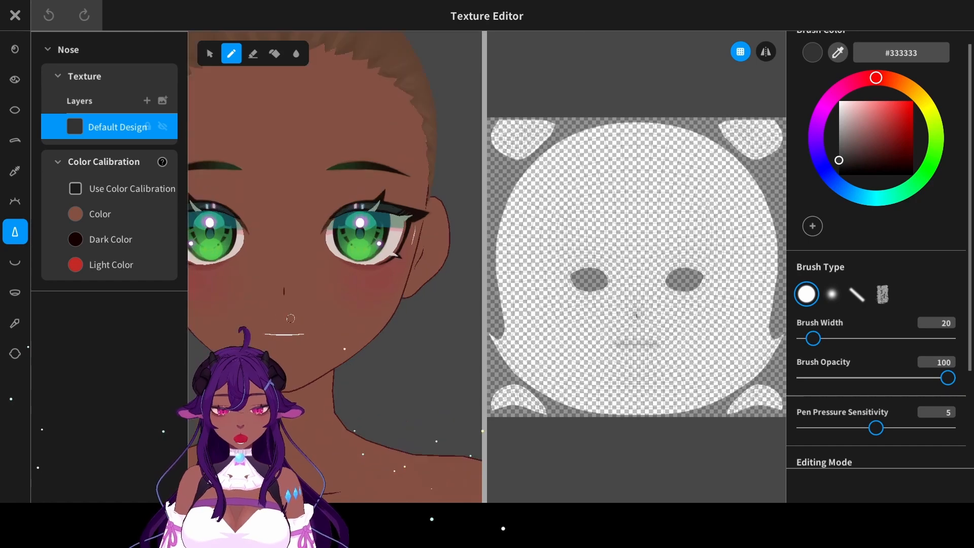
scroll(290, 319, down, 5)
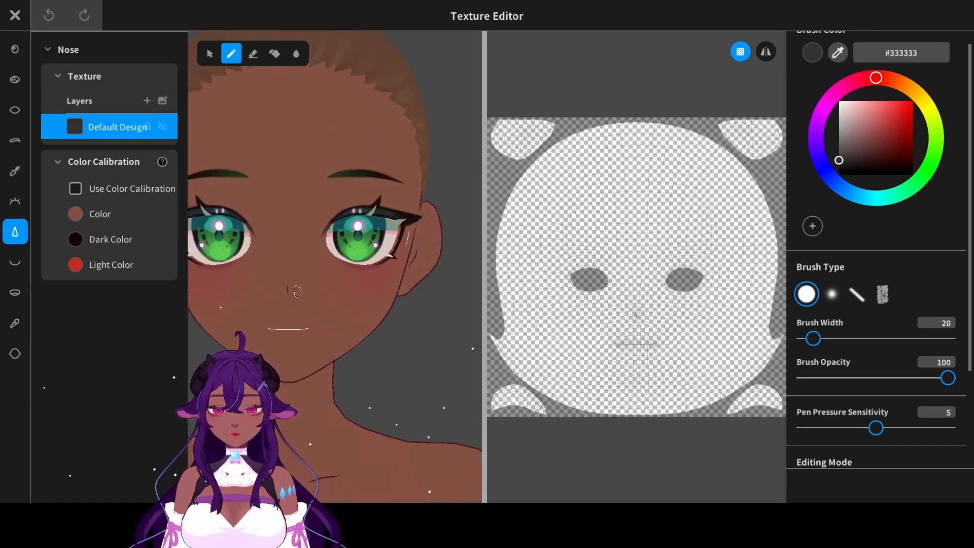
right_drag(297, 292, 355, 284)
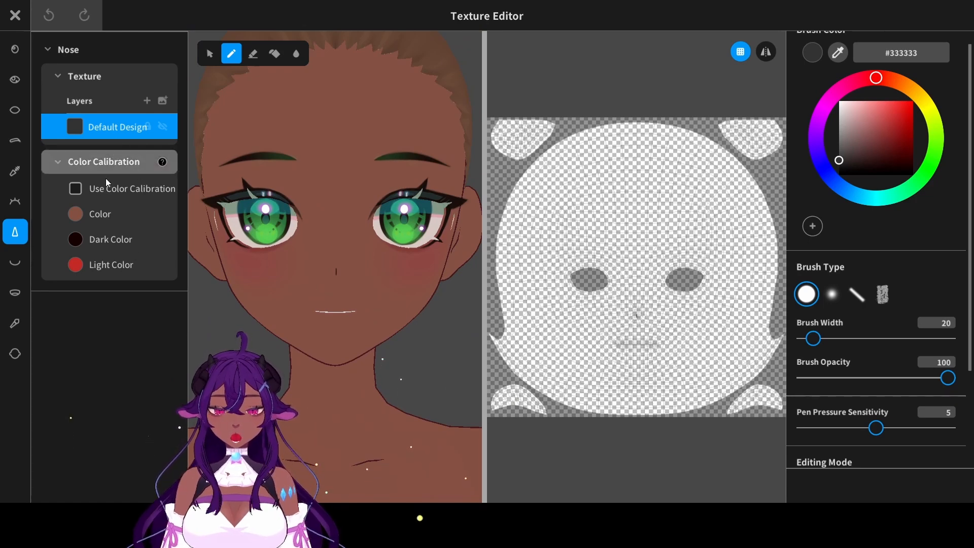
click(15, 16)
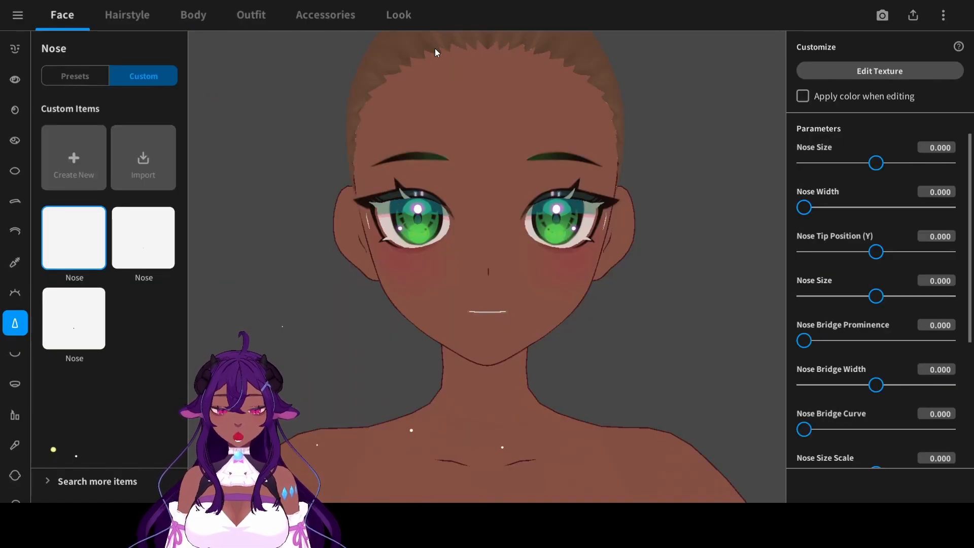
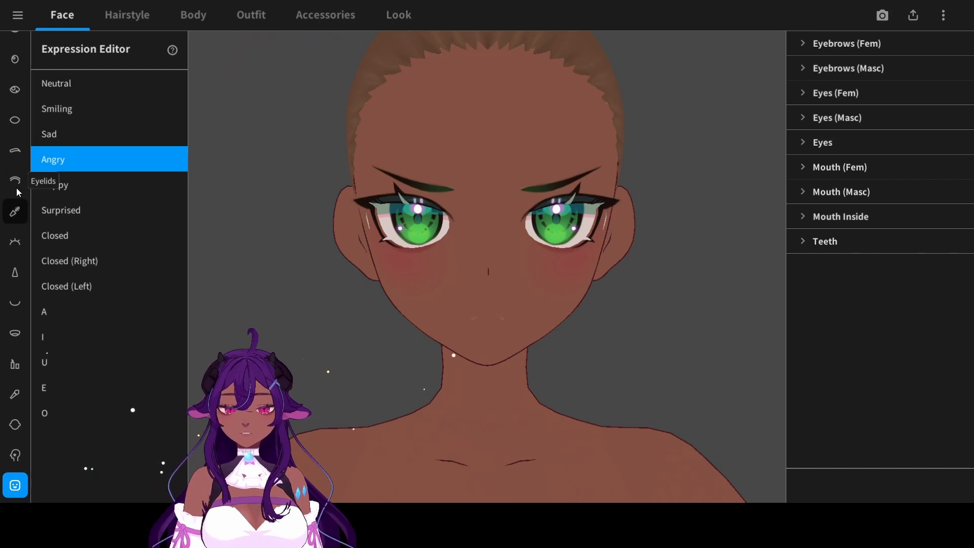
- In the Neutral expression, set the Mouth (Fem) Neutral value to 0 and the Mouth Inside Closed value to 99.736
click(16, 305)
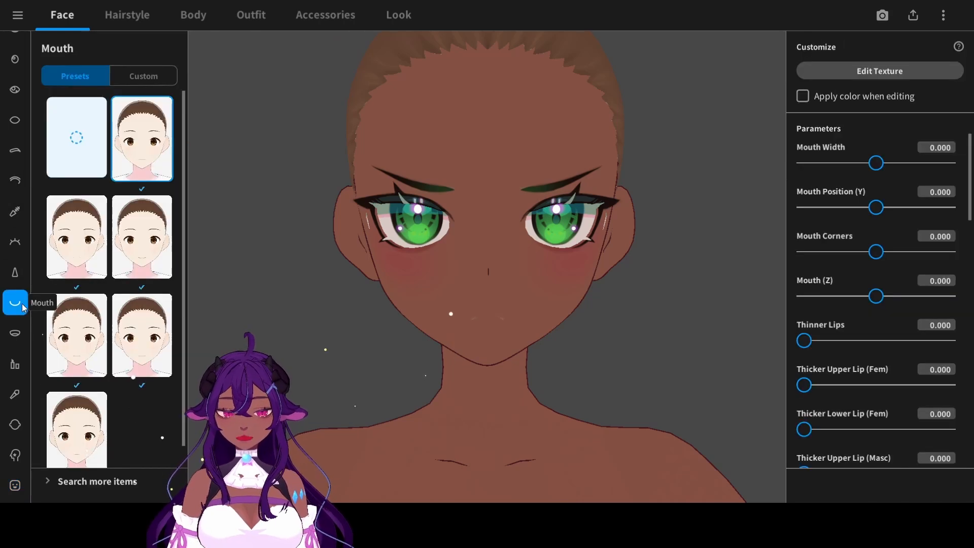
click(15, 484)
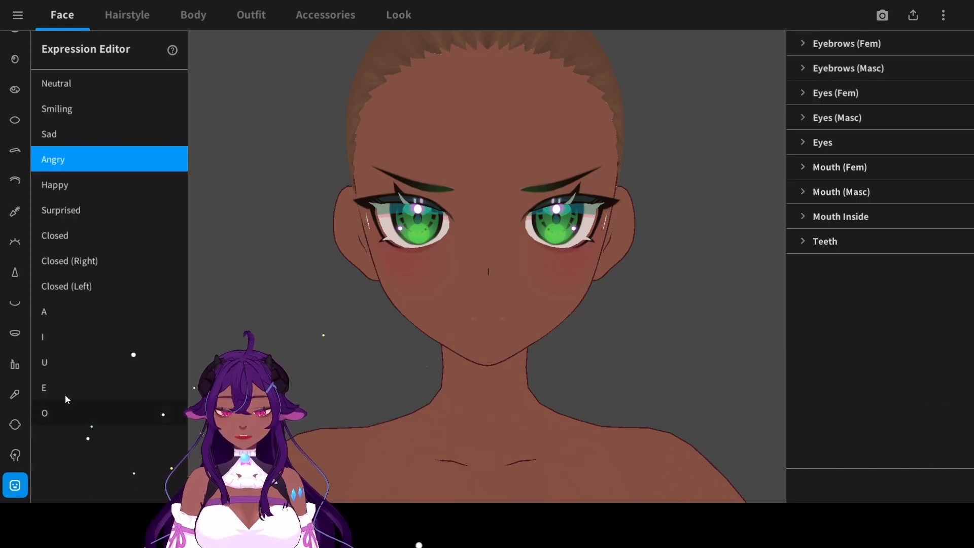
click(111, 83)
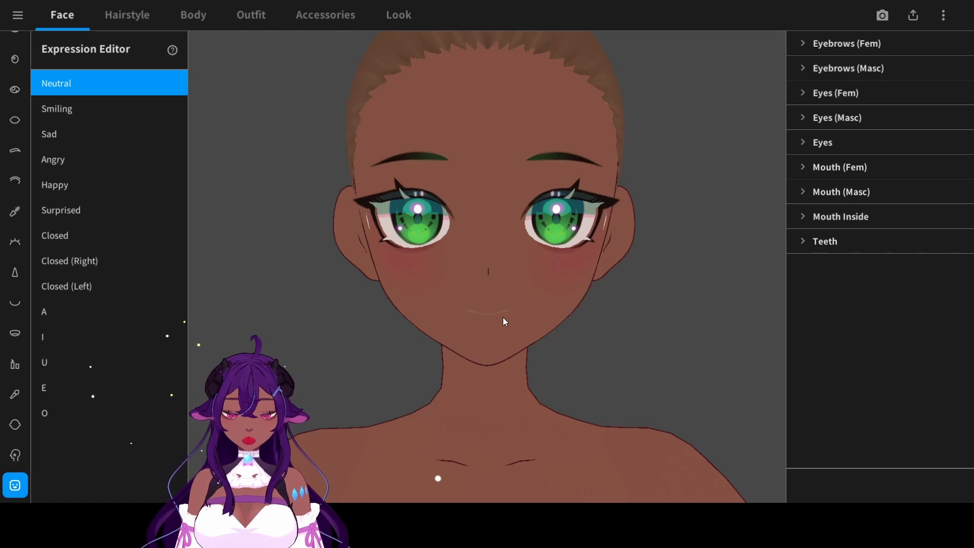
scroll(481, 340, up, 5)
middle_drag(480, 340, 464, 282)
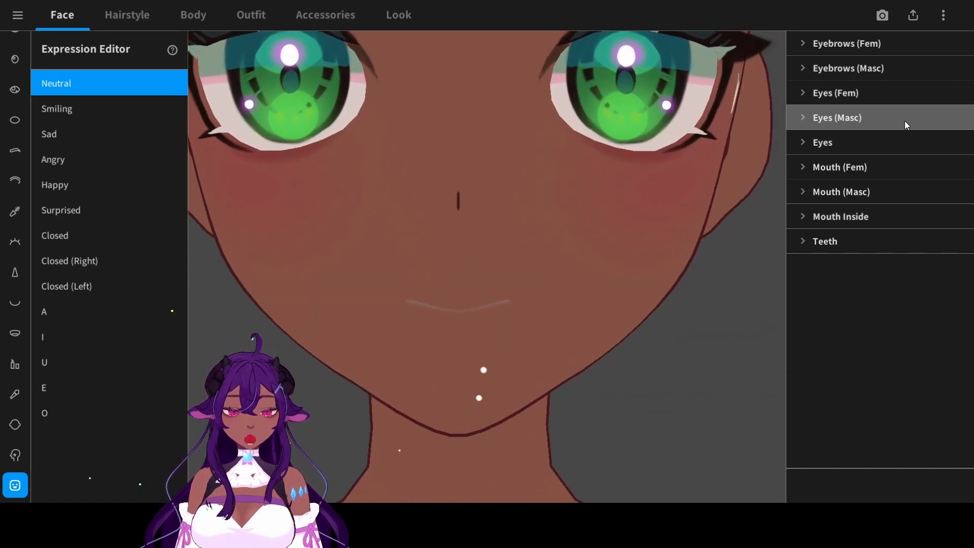
click(872, 164)
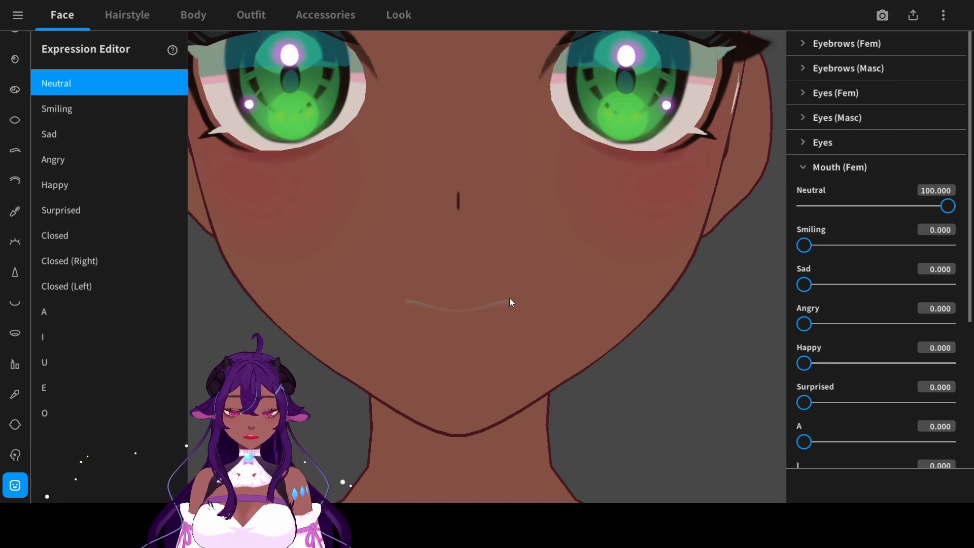
drag(948, 206, 799, 206)
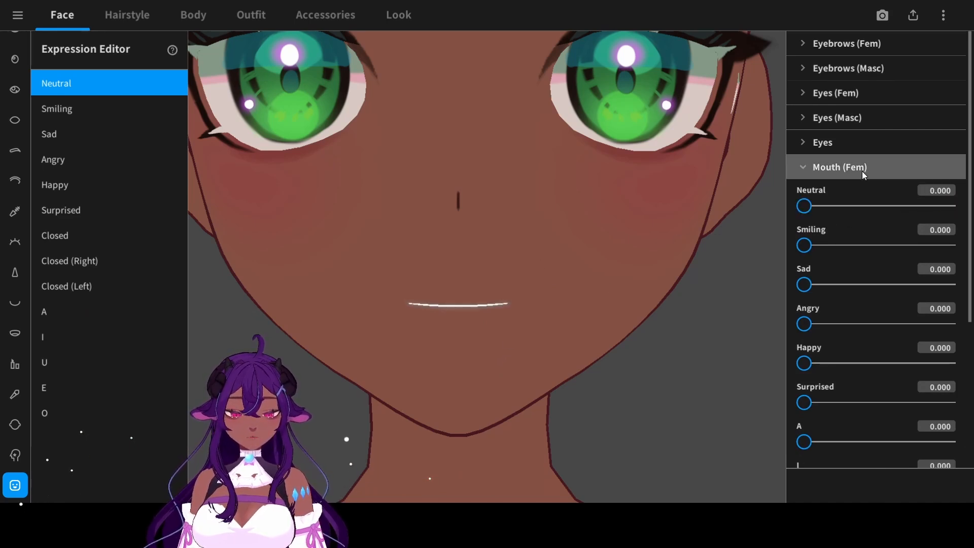
click(862, 169)
click(898, 212)
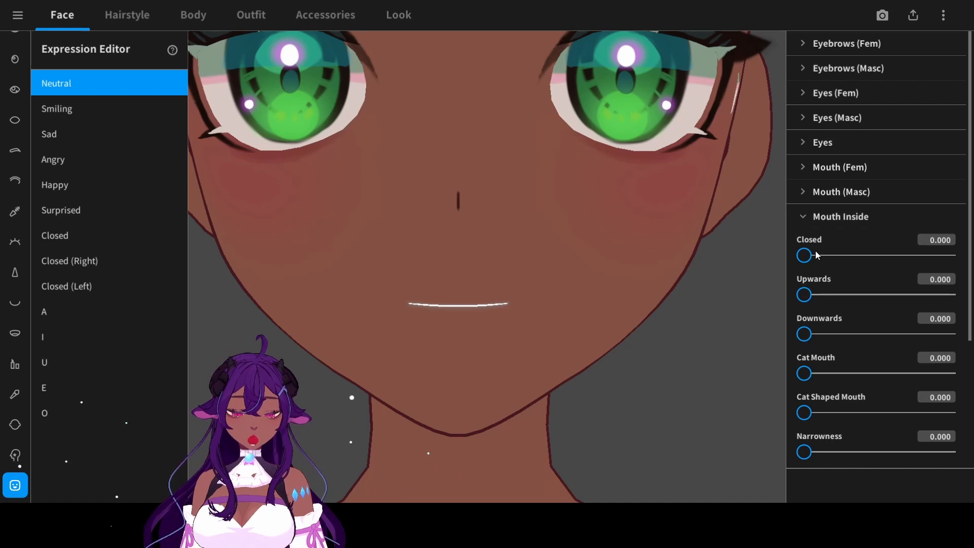
drag(805, 255, 944, 256)
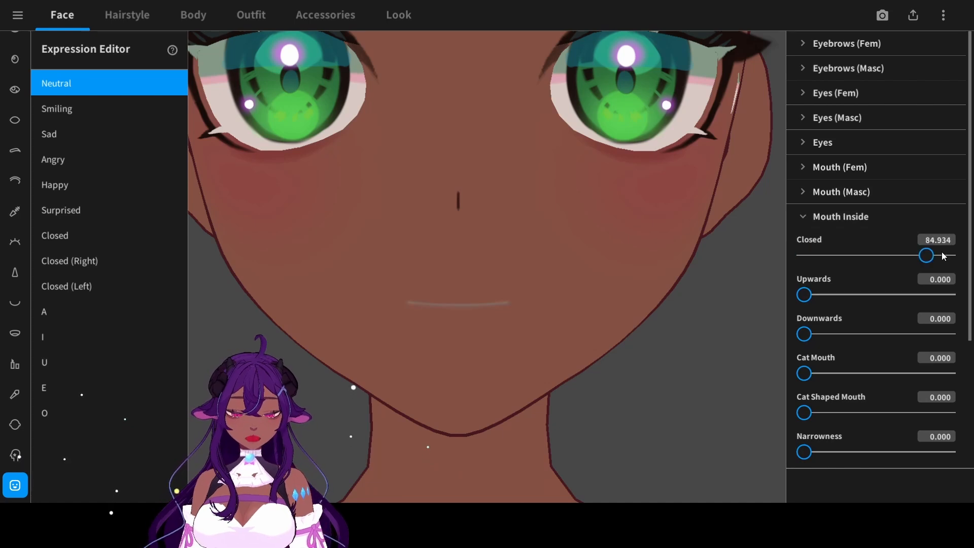
- Open the mouth texture for editing, sample near-black #180D0A from the eye lines and enable symmetrical painting
click(18, 303)
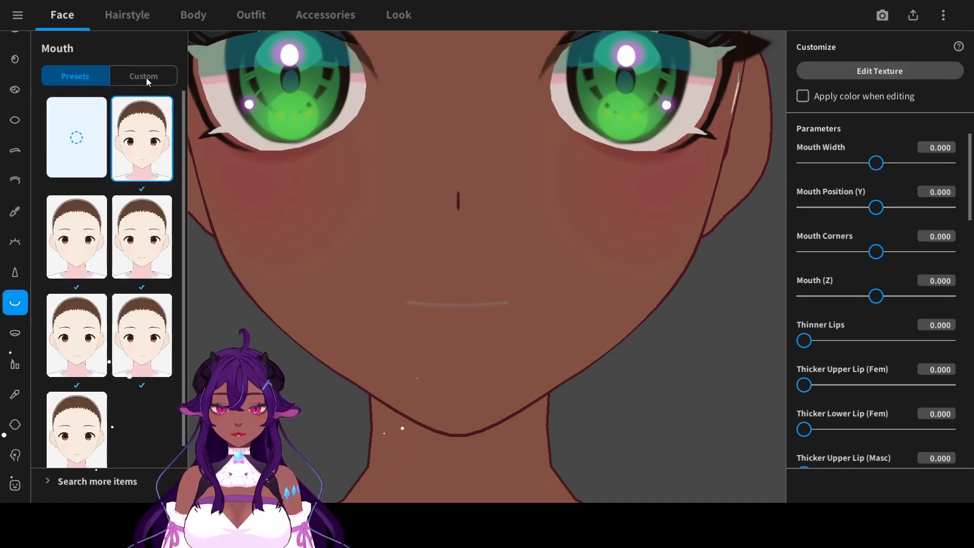
click(857, 72)
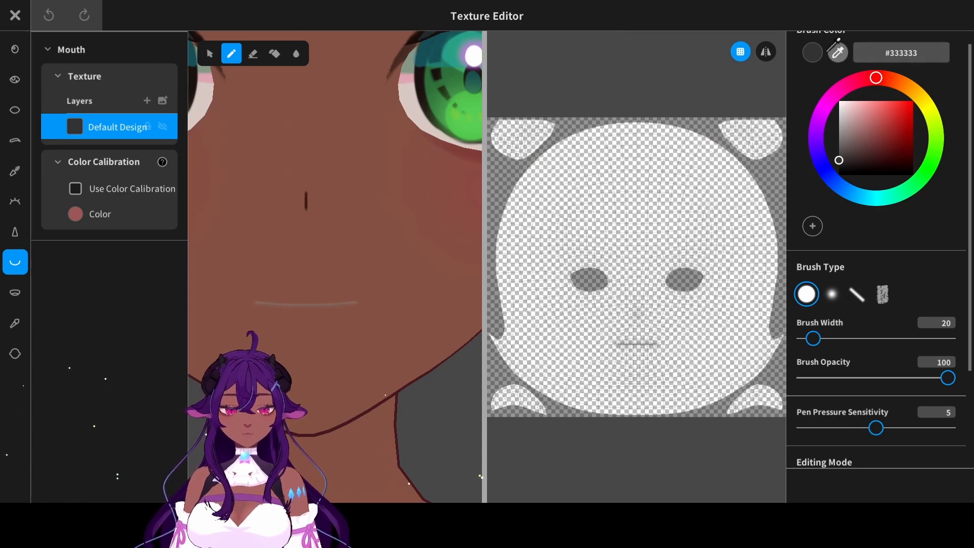
click(417, 41)
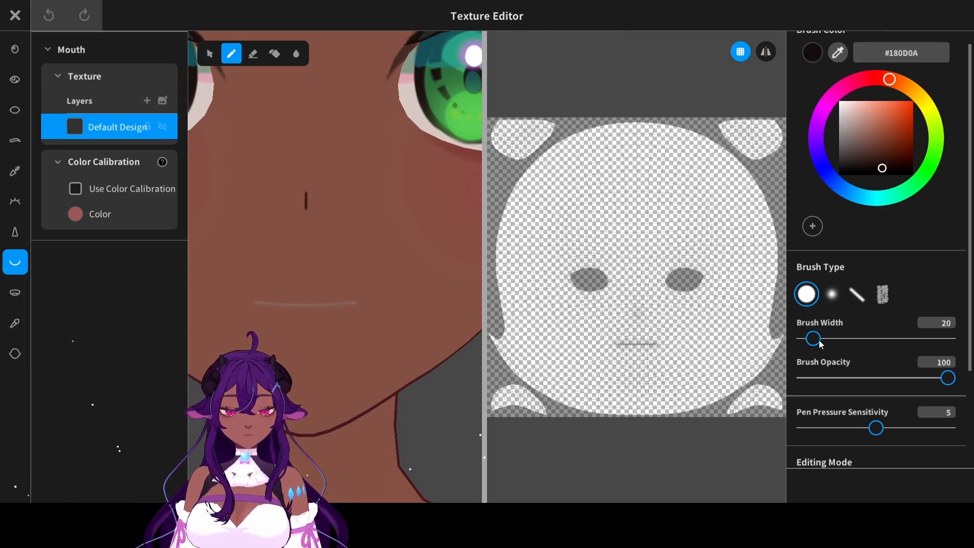
click(766, 51)
- Paint a thin #180D0A mouth line along the lip seam with brush width 3, tapering it at the mouth corners
scroll(580, 344, up, 8)
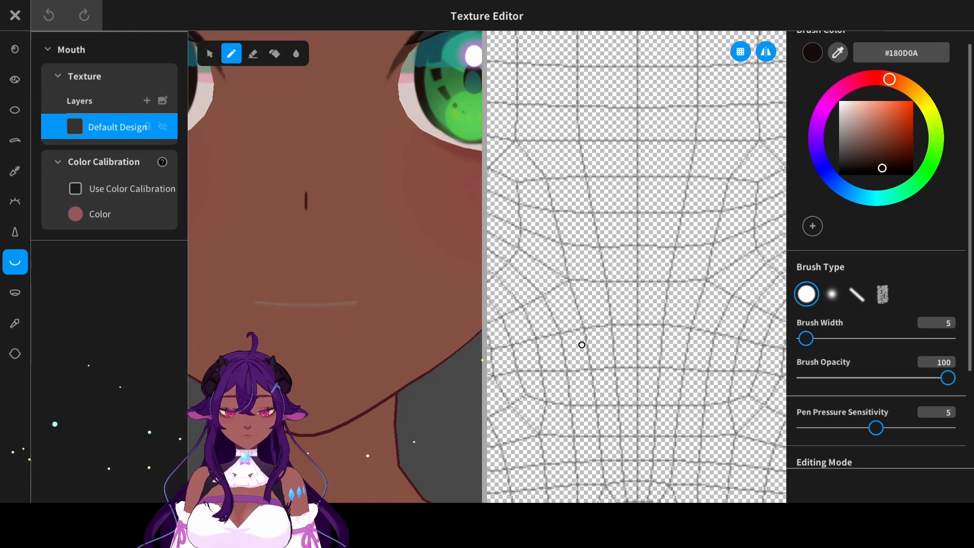
key([)
key([)
scroll(593, 280, up, 1)
drag(608, 312, 736, 312)
scroll(602, 312, down, 1)
scroll(651, 305, up, 1)
key(ctrl+z)
mouse_move(520, 310)
mouse_down()
mouse_move(750, 319)
mouse_move(602, 304)
mouse_move(757, 306)
mouse_up()
key(ctrl+z)
middle_drag(758, 307, 714, 308)
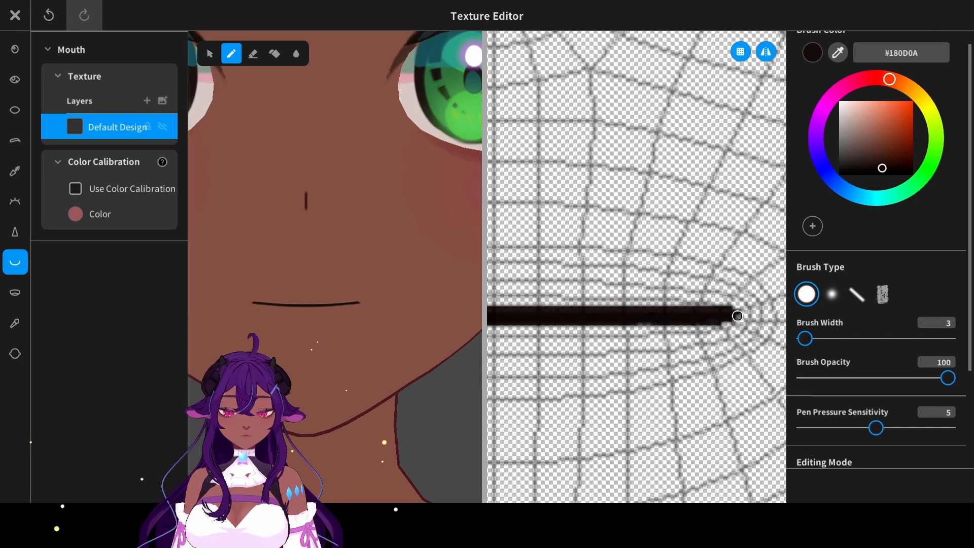
drag(731, 304, 740, 308)
middle_drag(325, 284, 347, 274)
scroll(325, 284, down, 7)
- On a new layer placed under the default design, paint the lower lip in dark red #862730 beneath the mouth line
click(148, 100)
middle_drag(340, 215, 376, 269)
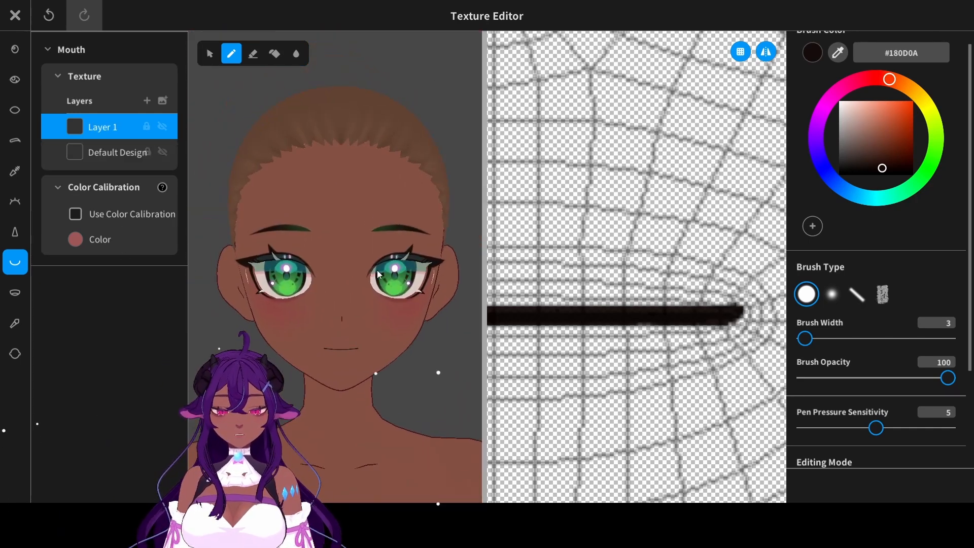
click(885, 73)
drag(885, 76, 889, 79)
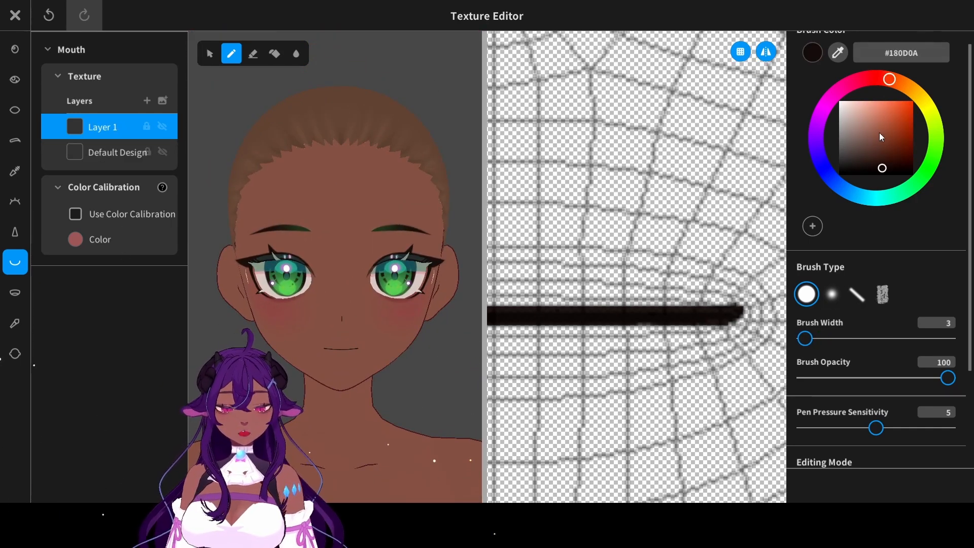
drag(880, 134, 884, 149)
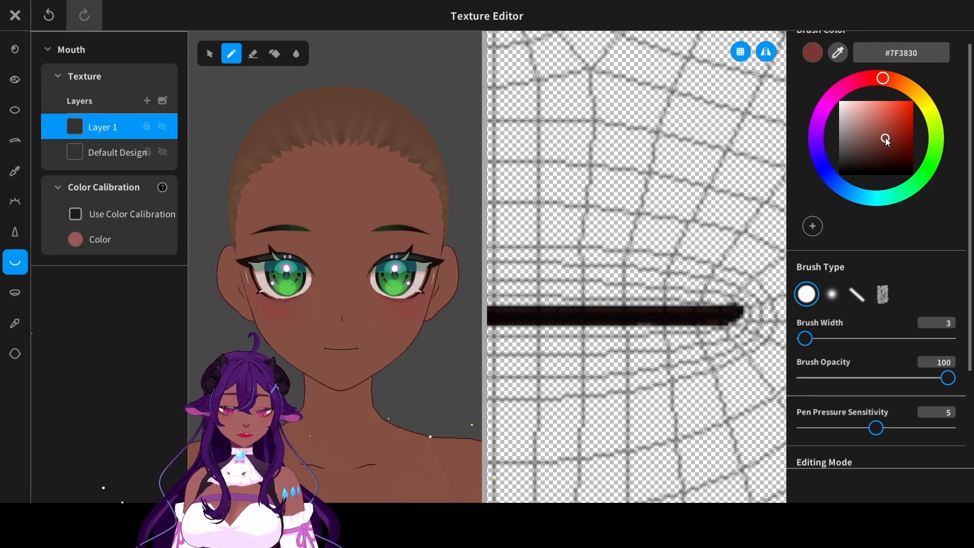
drag(883, 78, 877, 80)
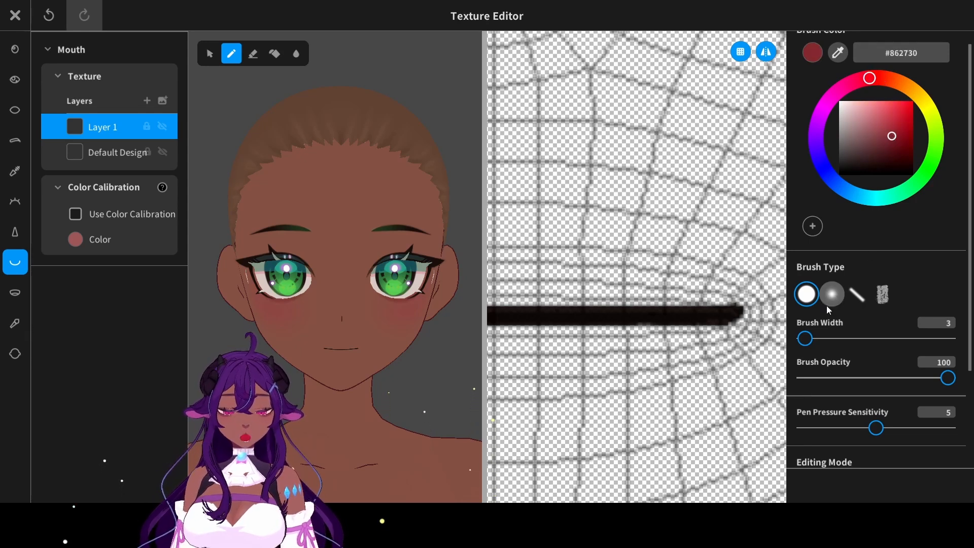
drag(804, 339, 821, 337)
middle_drag(539, 207, 561, 187)
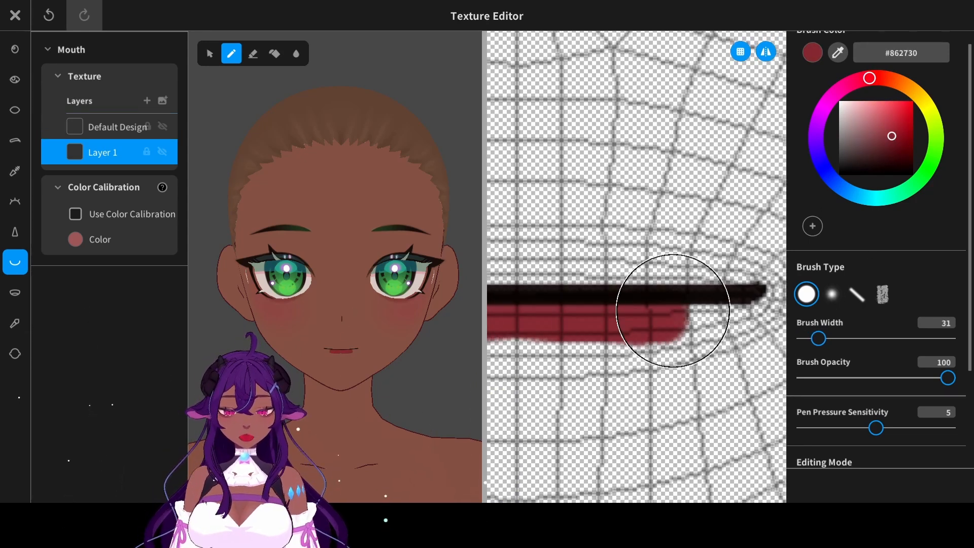
mouse_move(672, 310)
mouse_down()
mouse_move(718, 315)
mouse_move(538, 344)
mouse_up()
middle_drag(528, 196, 546, 186)
- Soften the lower lip's edges with the blur tool and reduce the opacity of its layer
click(252, 53)
click(296, 54)
drag(512, 350, 745, 330)
scroll(876, 354, down, 2)
drag(948, 433, 866, 432)
- On another new layer under the default design, paint the upper lip in brown #6B3F39 with brush width 31
click(147, 101)
scroll(876, 355, up, 2)
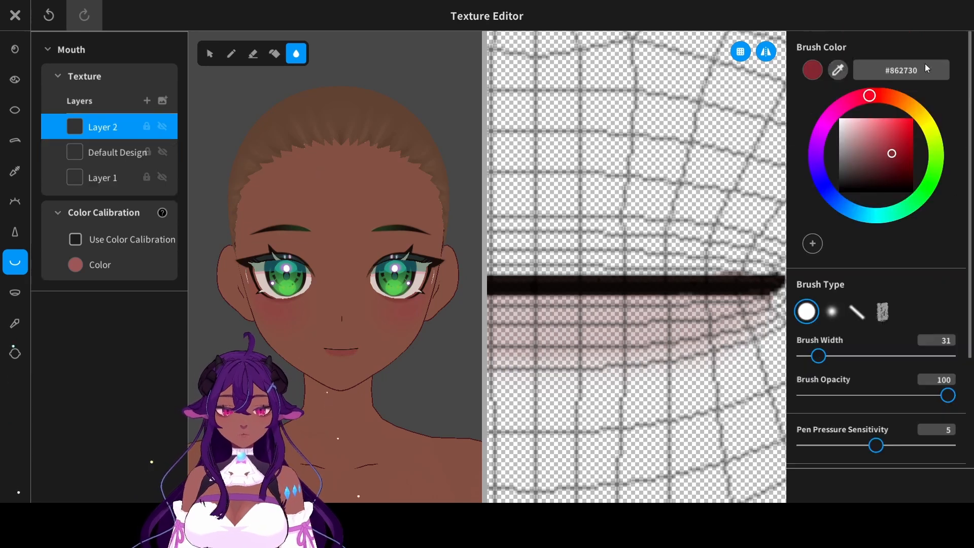
drag(875, 154, 873, 161)
drag(818, 356, 824, 358)
click(231, 54)
mouse_move(507, 264)
mouse_down()
mouse_move(710, 272)
mouse_move(675, 249)
mouse_up()
key(ctrl+z)
drag(109, 127, 109, 159)
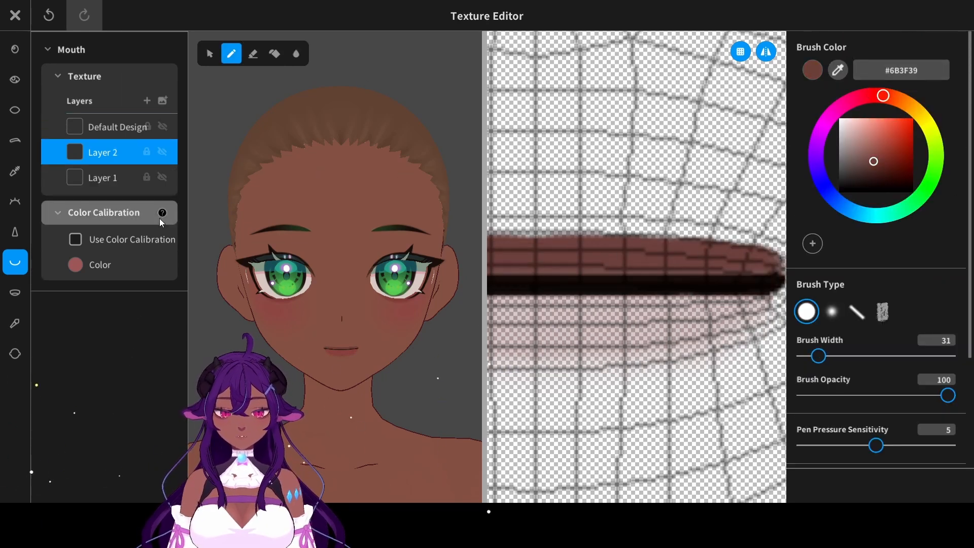
- Erase along the upper lip's top edge so it tapers toward the mouth corners
click(252, 54)
scroll(355, 314, up, 5)
middle_drag(355, 385, 380, 284)
middle_drag(619, 213, 661, 236)
drag(660, 237, 527, 243)
key(ctrl+z)
middle_drag(424, 269, 382, 268)
- On a new top layer, dot small white #FFFFFF highlights across the lower lip with brush width 11
click(147, 100)
drag(873, 161, 838, 118)
click(831, 312)
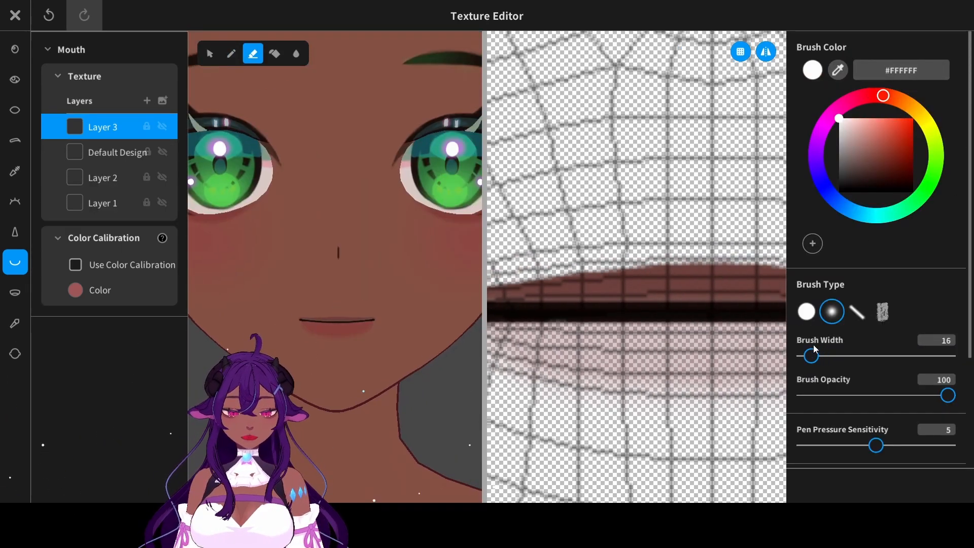
drag(815, 355, 809, 353)
click(806, 310)
click(231, 53)
click(634, 350)
click(702, 335)
right_drag(473, 322, 431, 335)
click(716, 336)
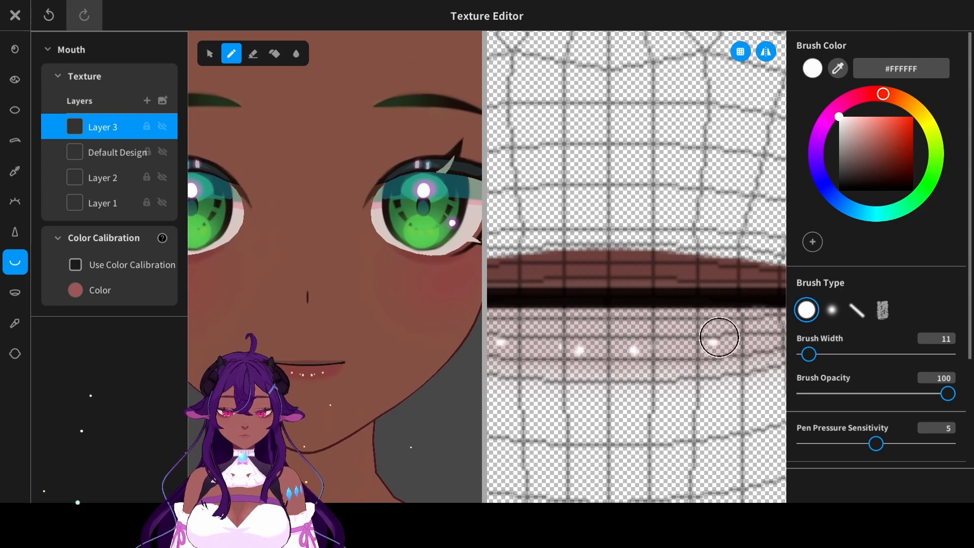
- Reduce the highlight layer's opacity and save the painted mouth as a custom item
scroll(876, 355, down, 3)
drag(947, 405, 840, 405)
scroll(360, 265, down, 5)
click(15, 15)
click(518, 164)
click(482, 273)
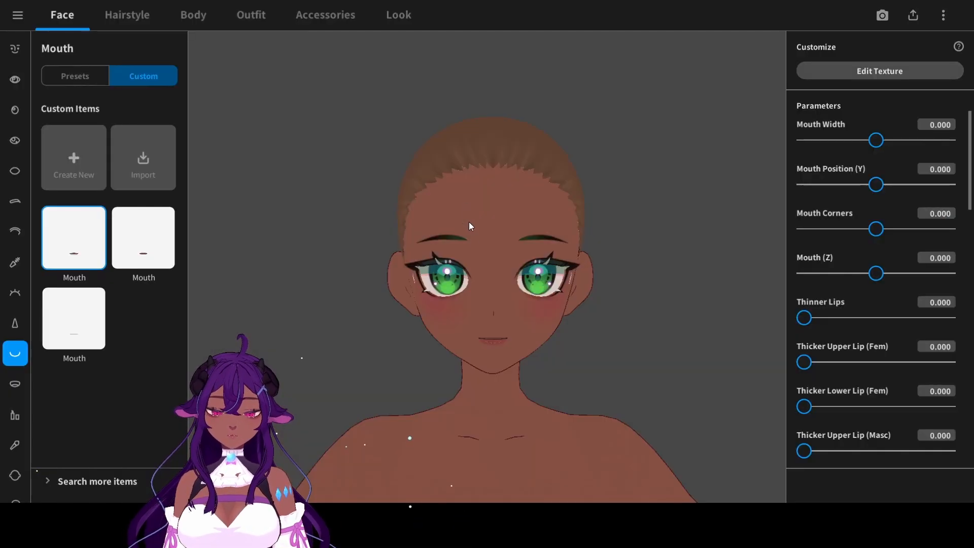
- Create a new custom eyelids item and open it in the texture editor
click(22, 232)
click(140, 79)
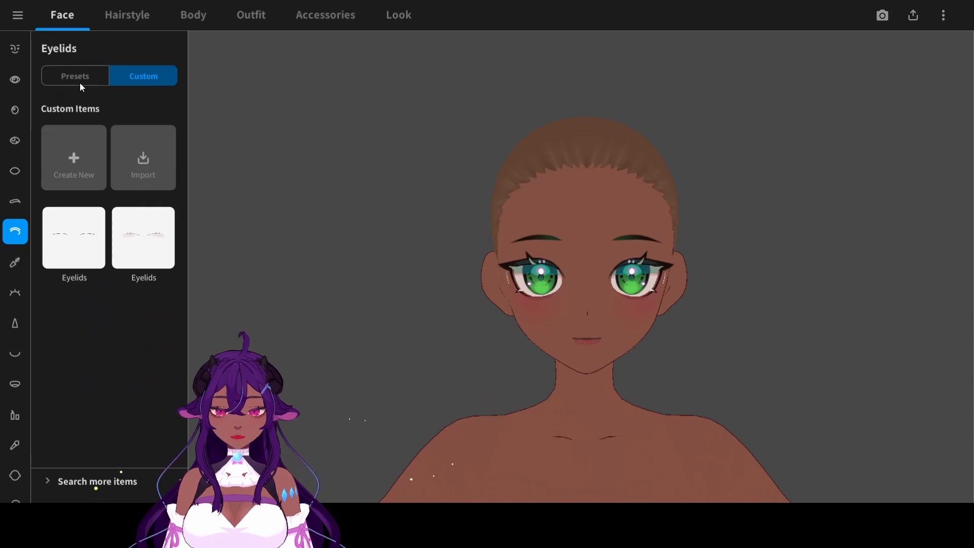
click(93, 78)
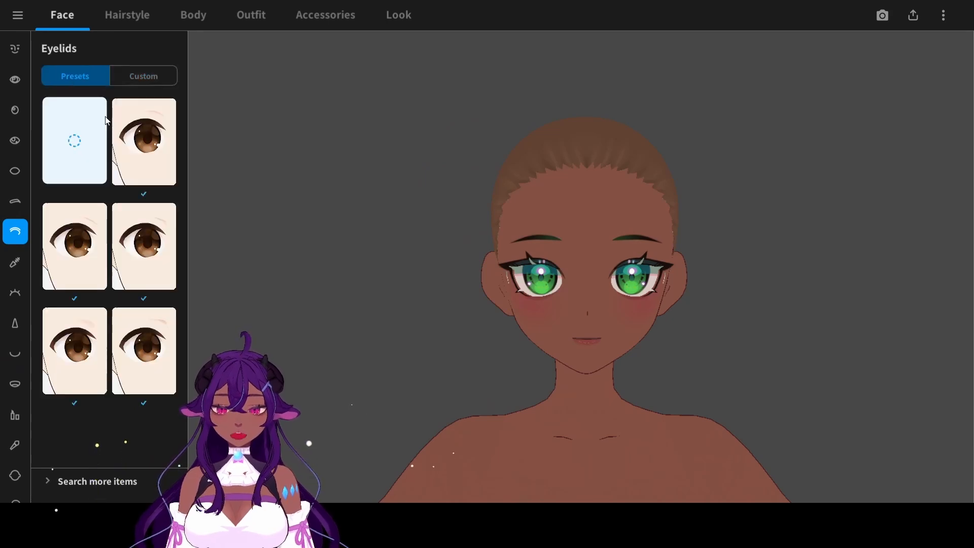
click(134, 88)
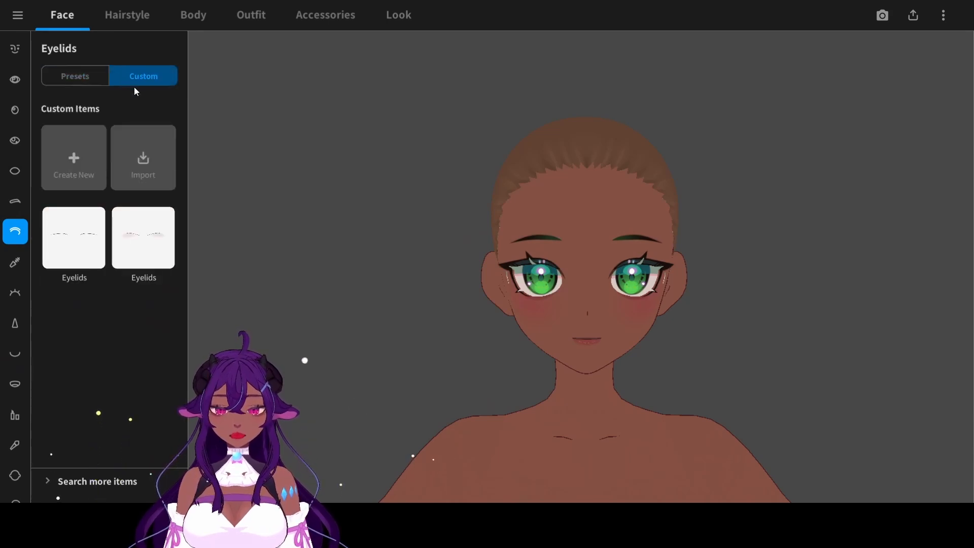
click(76, 154)
click(852, 76)
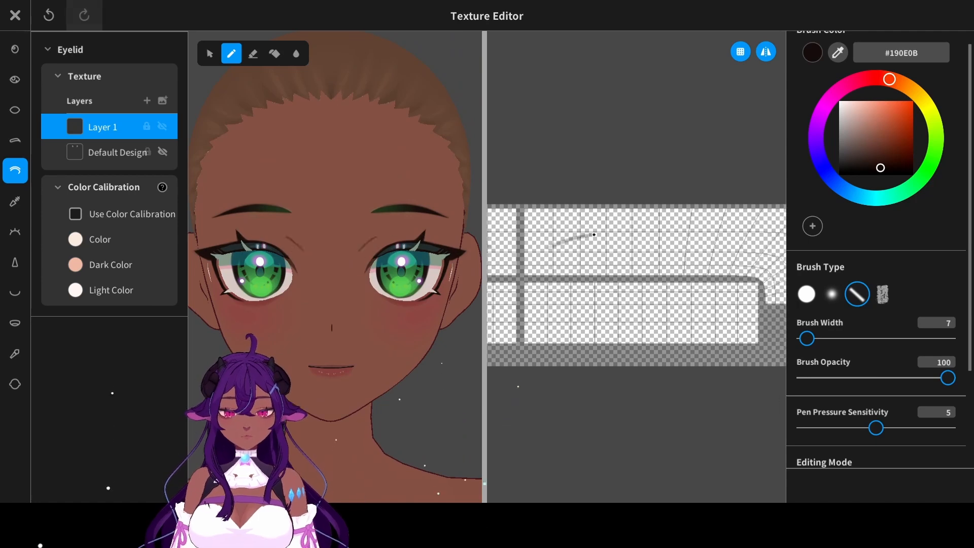
- Draw thin #190E0B crease lines above both eyes on the new eyelid layer with brush width 7 and save the item
drag(580, 249, 715, 235)
right_click(122, 127)
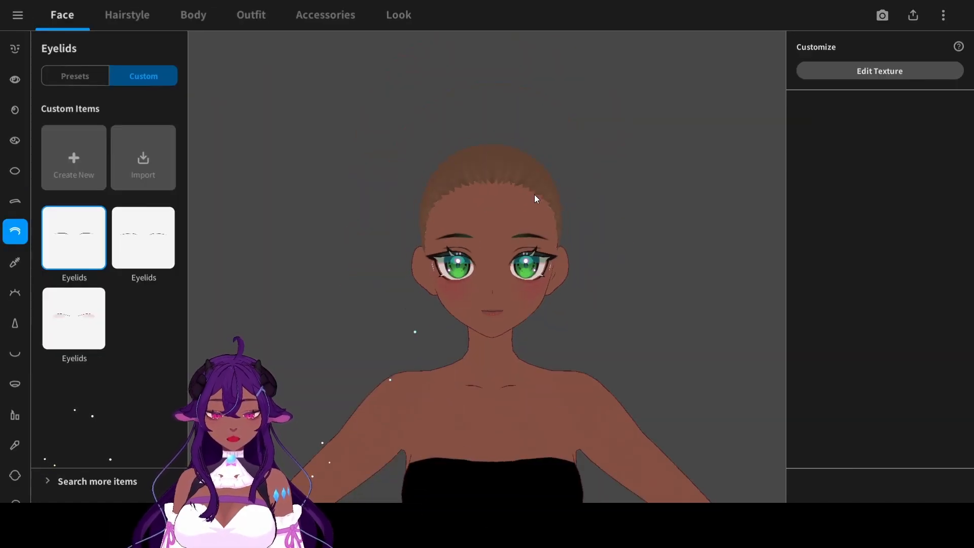
scroll(534, 193, down, 3)
scroll(614, 362, up, 2)
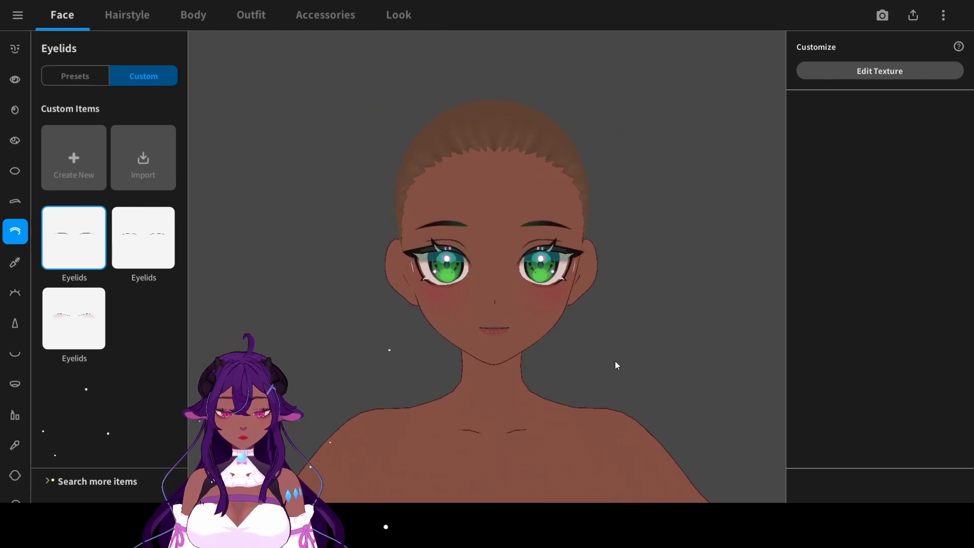
mouse_move(593, 364)
mouse_down()
mouse_move(554, 370)
mouse_move(594, 365)
mouse_up()
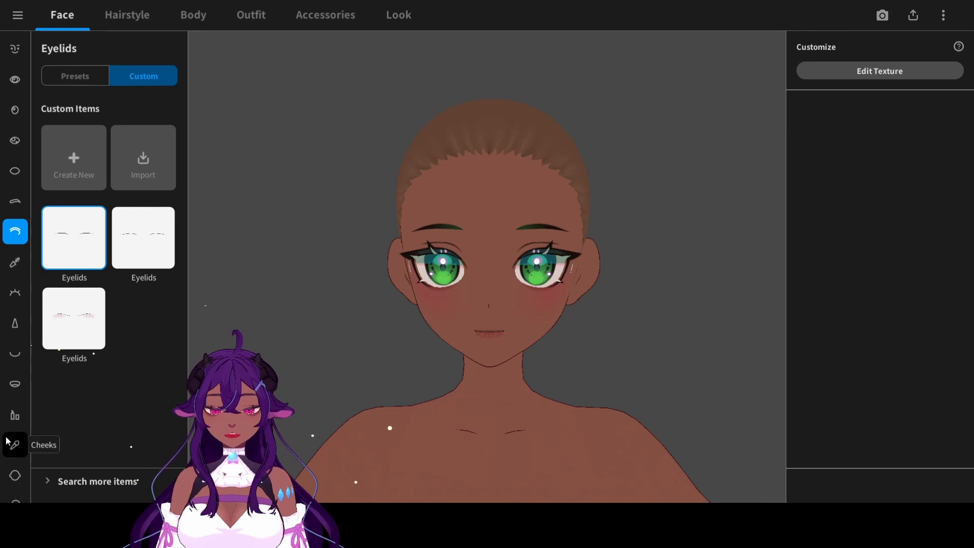
- On a new face skin layer, set the brush to darker skin tone #673F34, enlarge it and enable symmetrical painting
scroll(13, 441, down, 1)
click(15, 425)
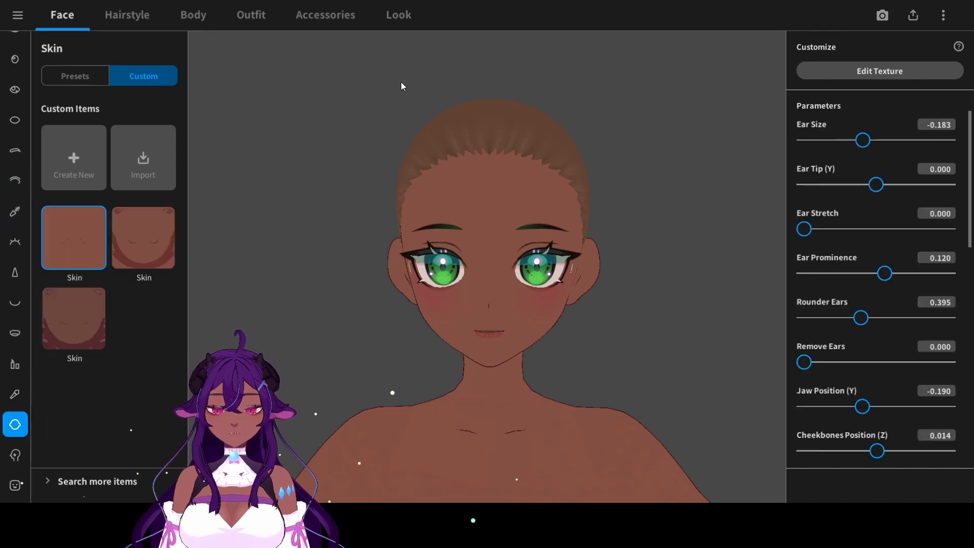
click(901, 72)
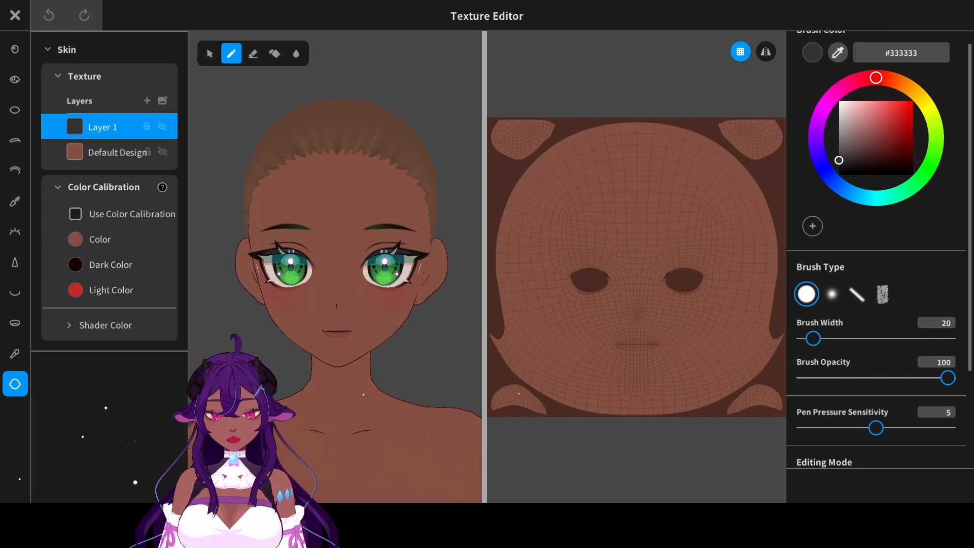
click(837, 52)
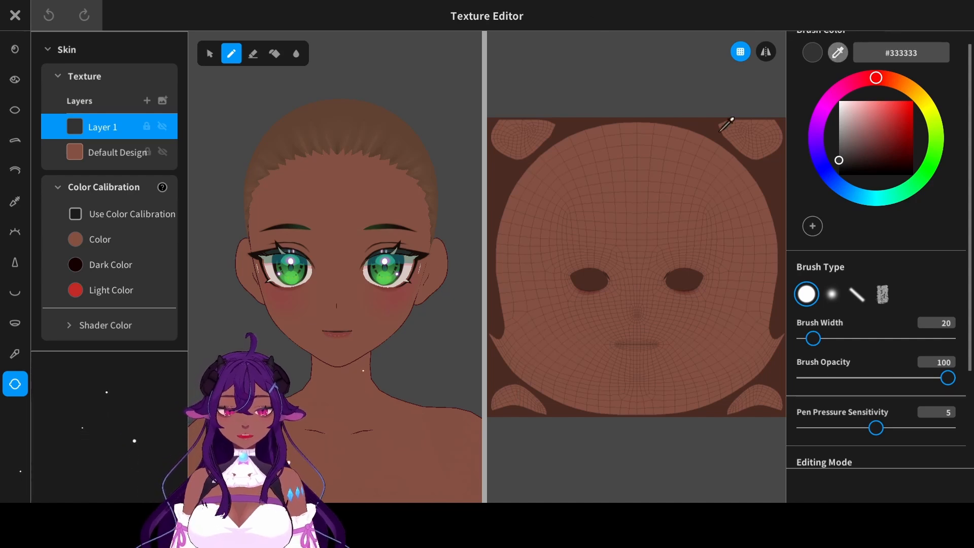
click(378, 209)
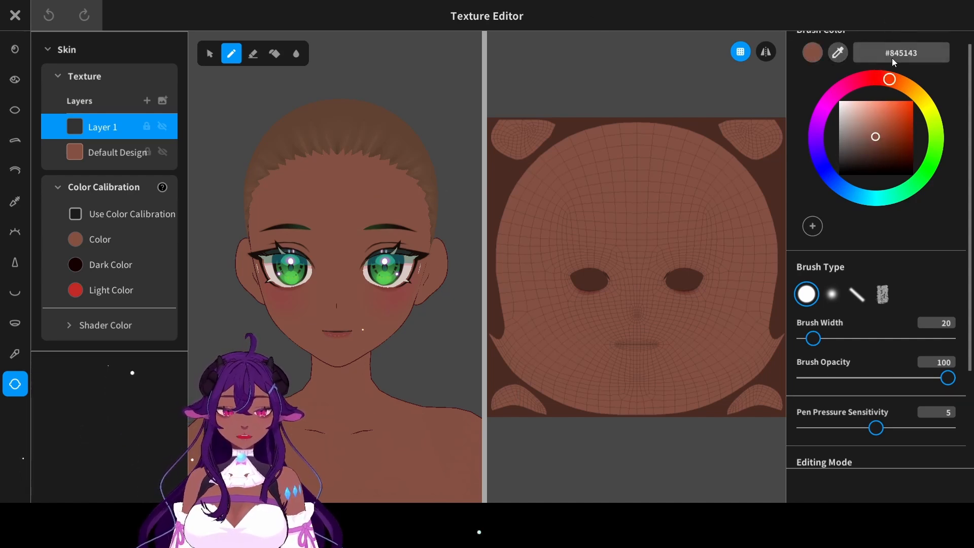
drag(877, 140, 875, 145)
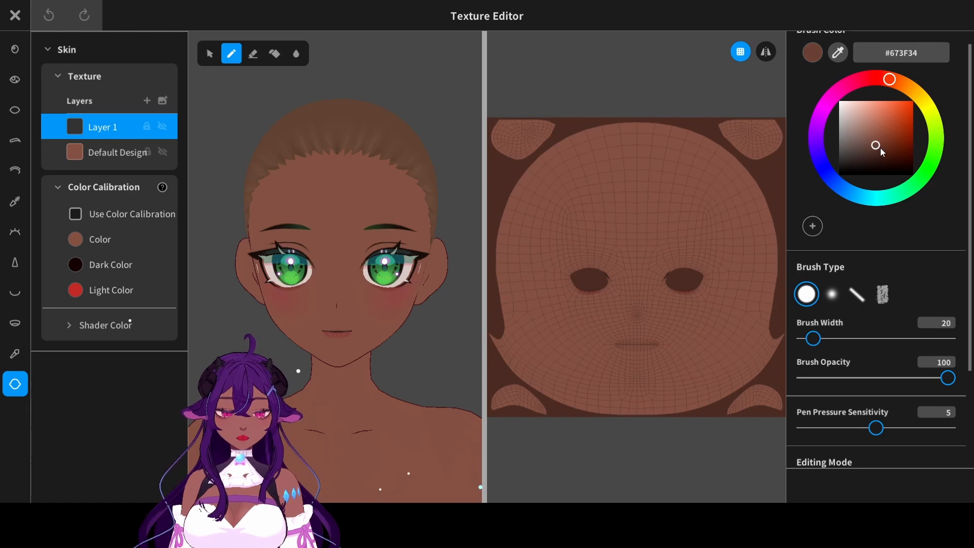
drag(812, 338, 840, 338)
click(765, 52)
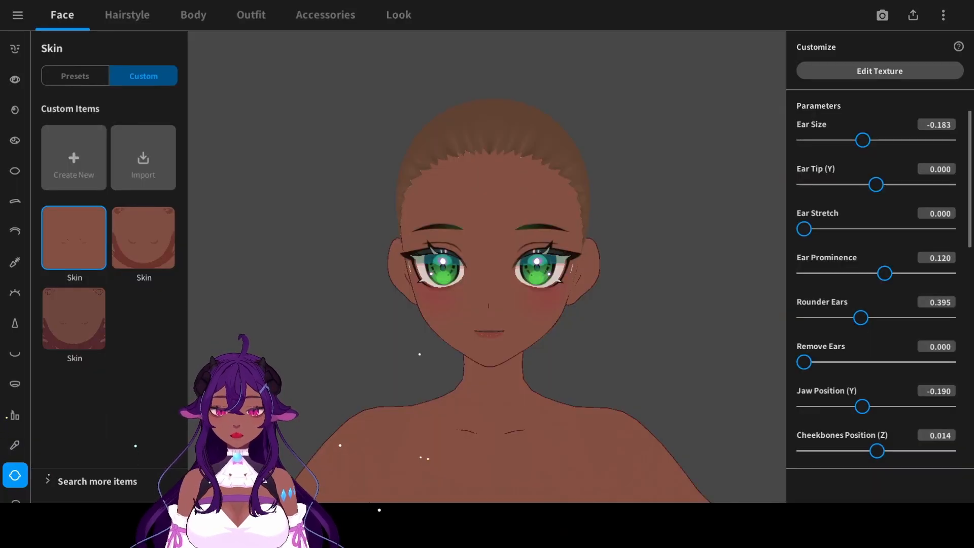
- Open the whole-body skin for texture editing, set the brush to #633C31 with width 37 and enable symmetrical painting
click(217, 14)
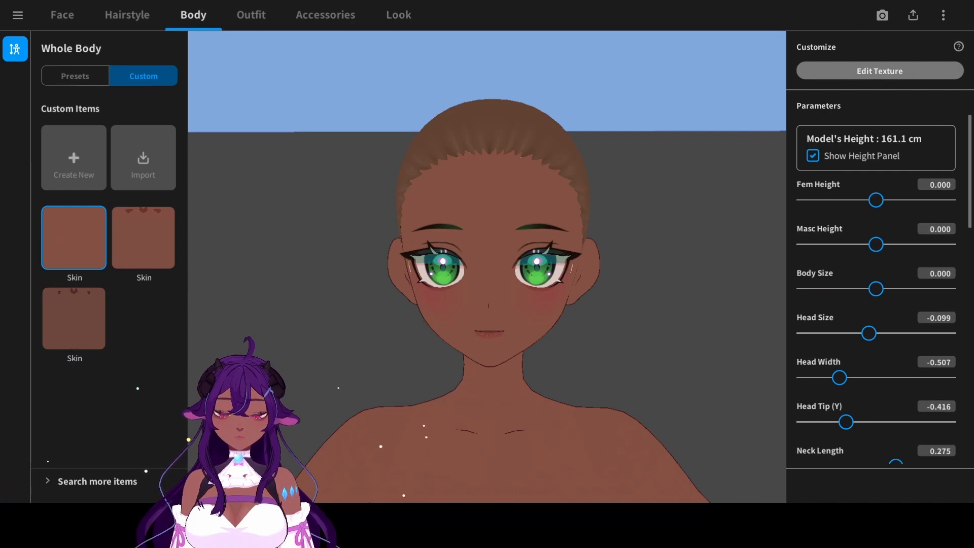
click(880, 71)
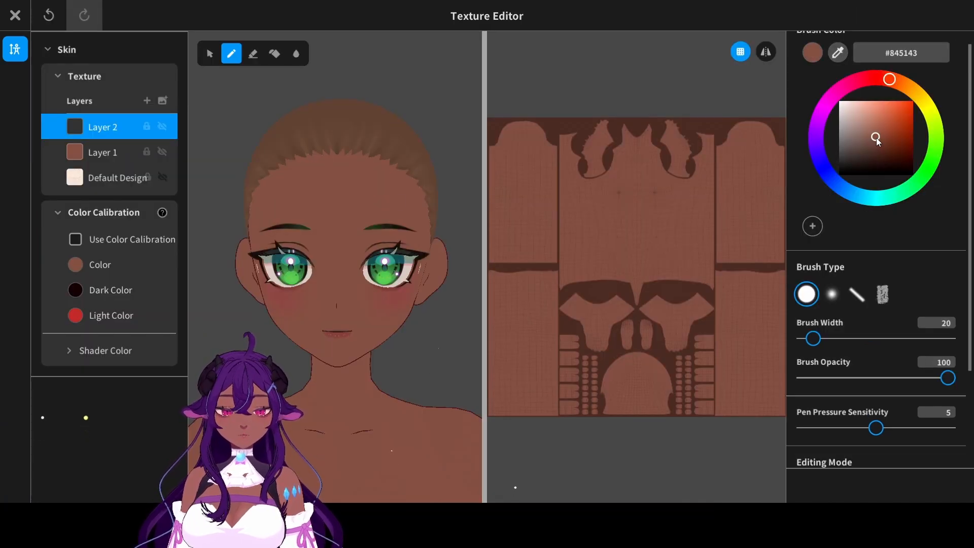
drag(877, 141, 876, 147)
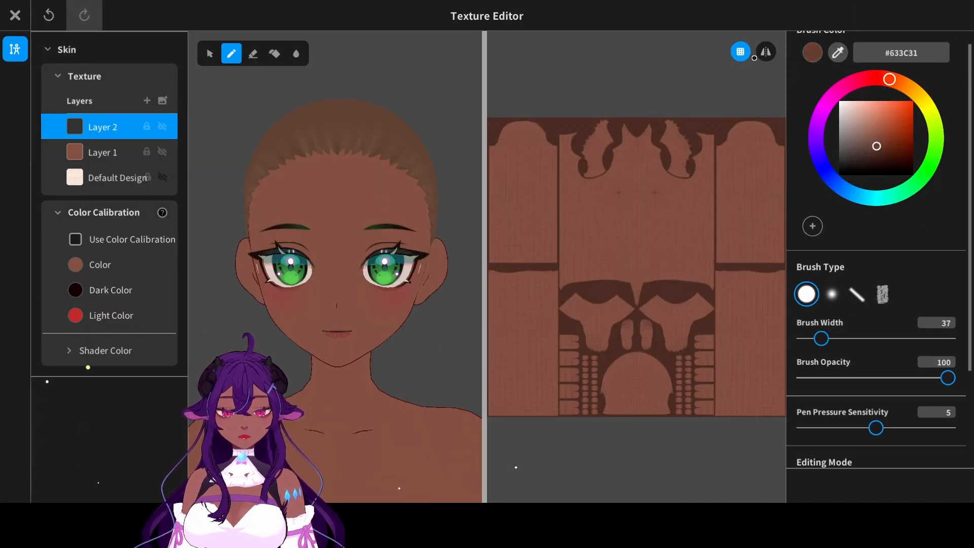
click(765, 51)
scroll(705, 119, up, 3)
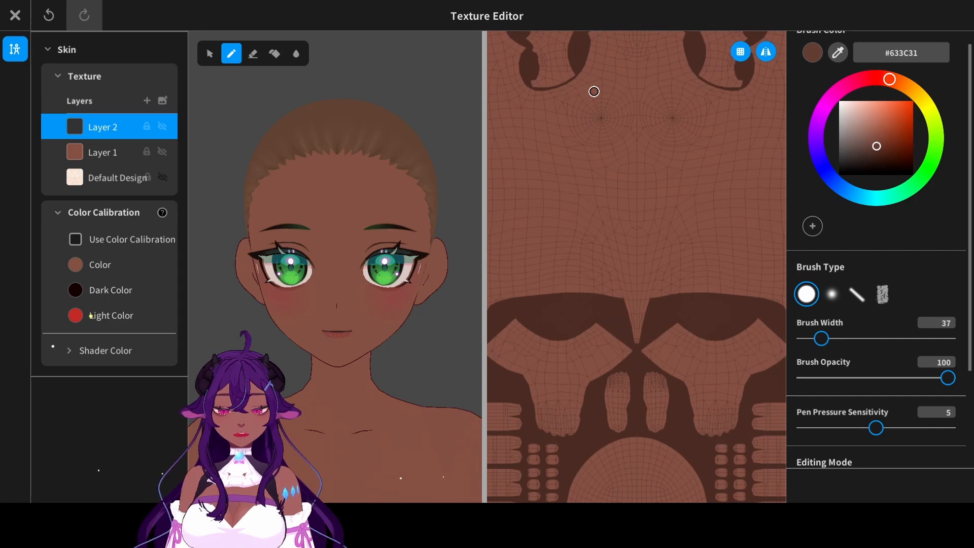
- Try painting a #633C31 shadow over the upper neck on the body skin layer, and undo the strokes
middle_drag(594, 92, 573, 127)
middle_drag(396, 198, 380, 146)
middle_drag(604, 74, 600, 176)
mouse_move(592, 122)
mouse_down()
mouse_move(611, 156)
mouse_move(646, 117)
mouse_move(624, 154)
mouse_up()
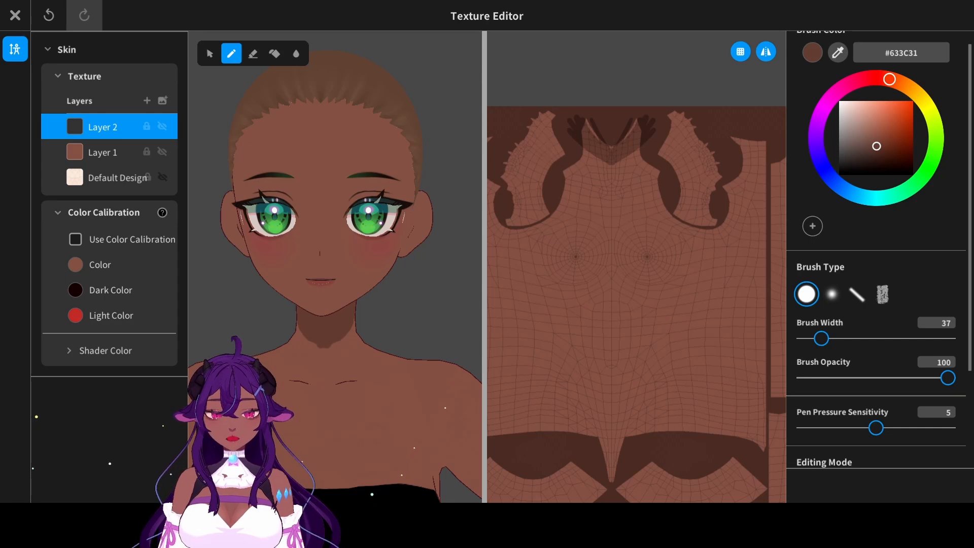
key(ctrl+z)
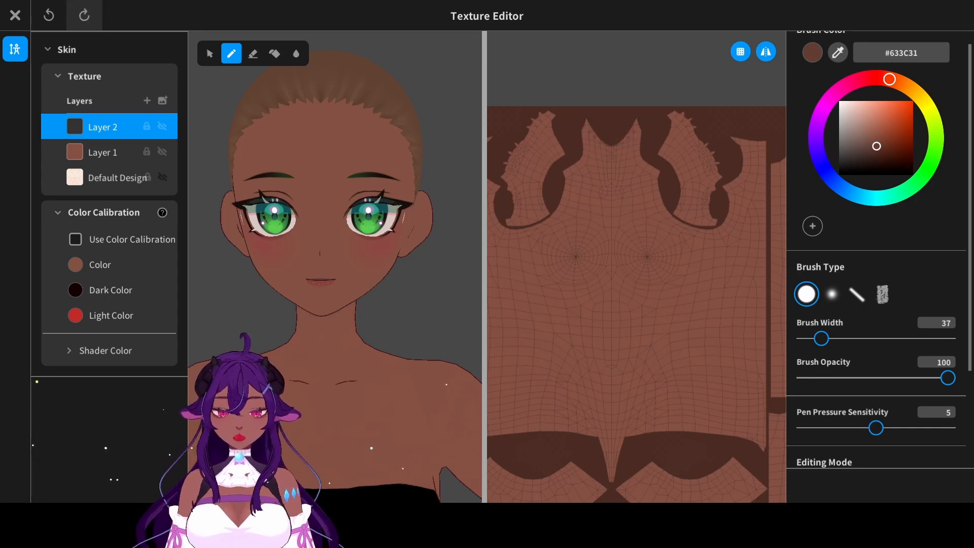
- Sample the base skin tone, shift it to the redder, darker #7A3E35 and set the brush width to 58
click(838, 52)
click(406, 152)
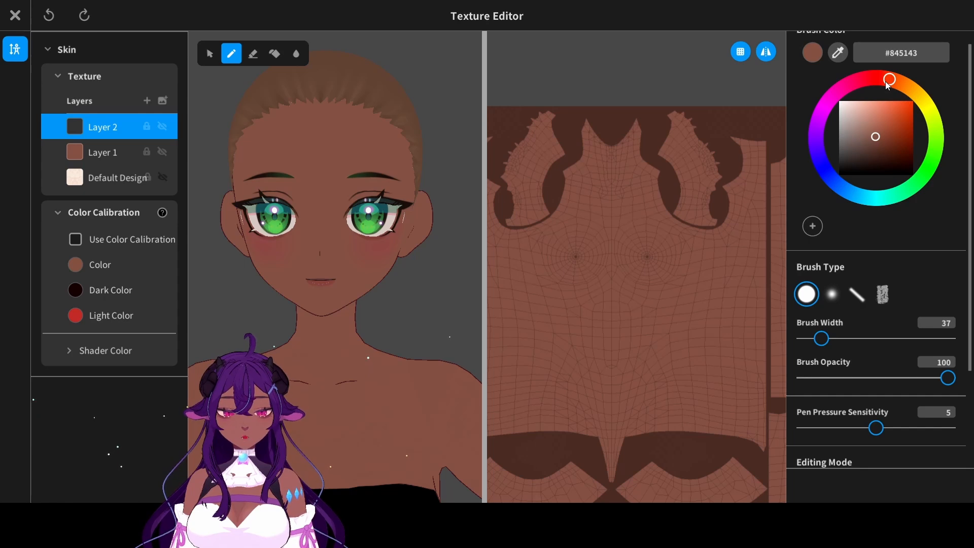
drag(888, 85, 886, 85)
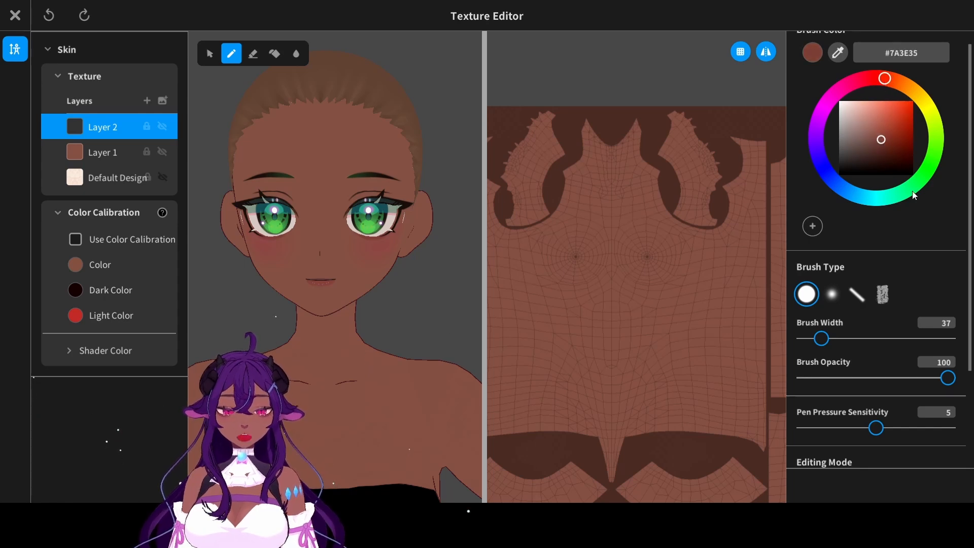
click(830, 343)
- Paint a symmetrical #7A3E35 shadow across the upper neck below the chin, redoing strokes until its lower edge is clean
drag(630, 119, 647, 125)
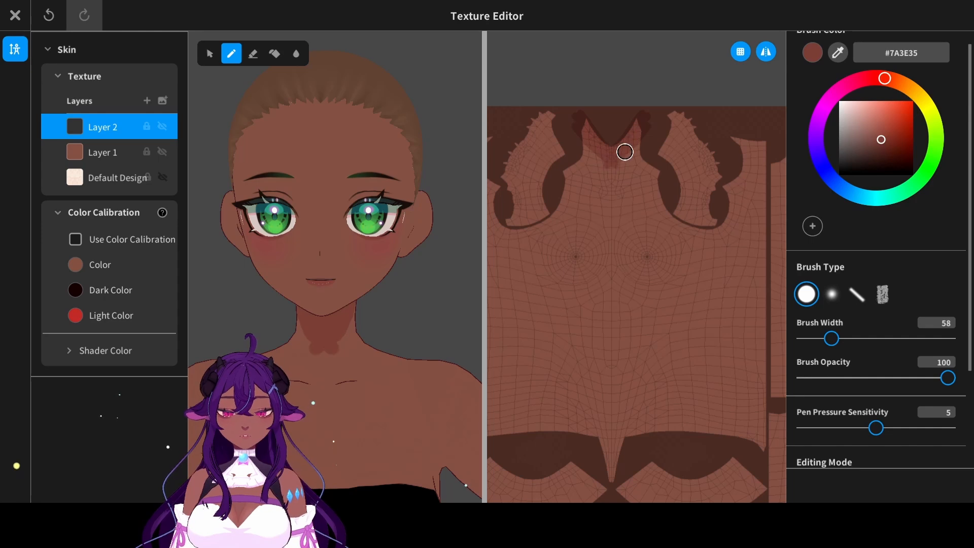
key(ctrl+z)
key(ctrl+y)
mouse_move(637, 123)
mouse_down()
mouse_move(611, 154)
mouse_move(642, 133)
mouse_up()
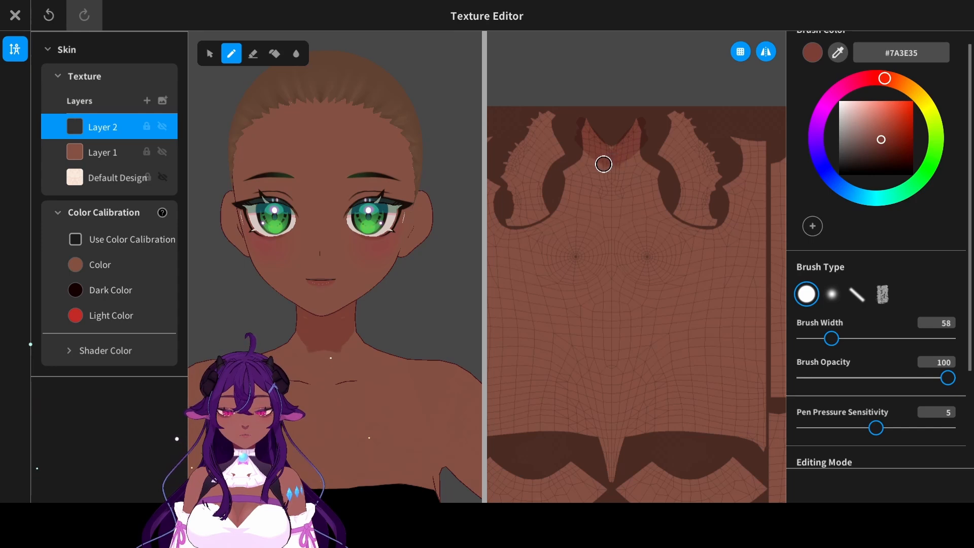
key(ctrl+z)
drag(636, 142, 633, 146)
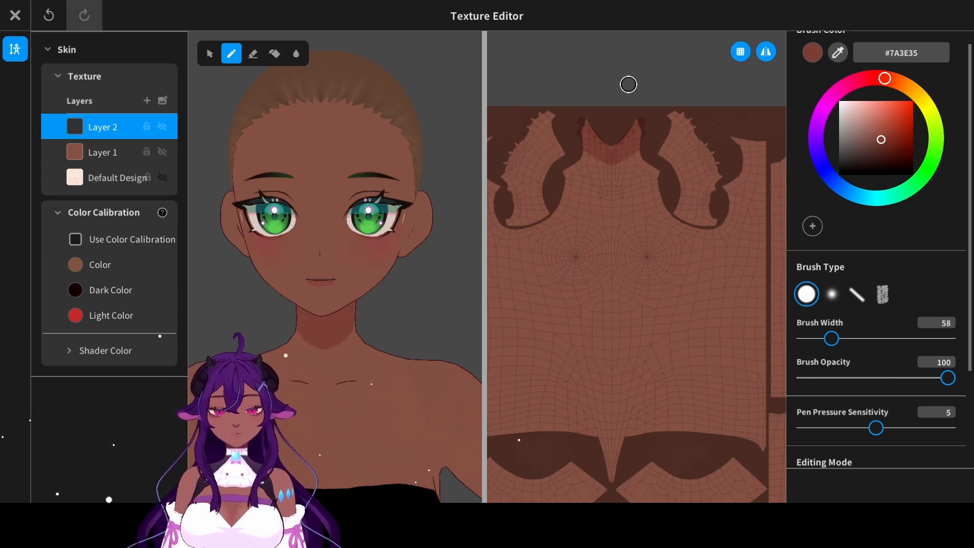
right_drag(428, 226, 391, 224)
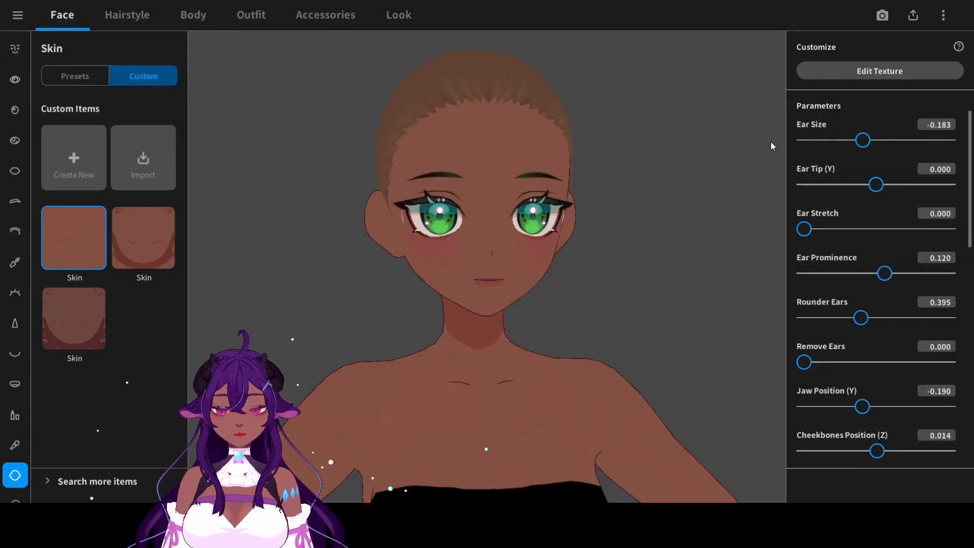
- Open the face skin for texture editing, enable symmetrical painting, set brush width 51 and sample the neck shadow colour #7A3E35
click(930, 72)
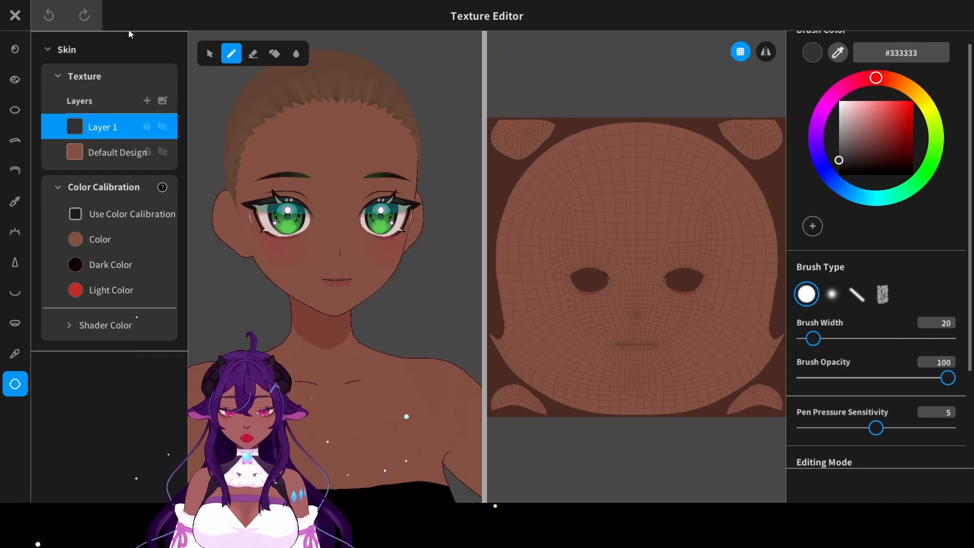
right_drag(421, 263, 375, 261)
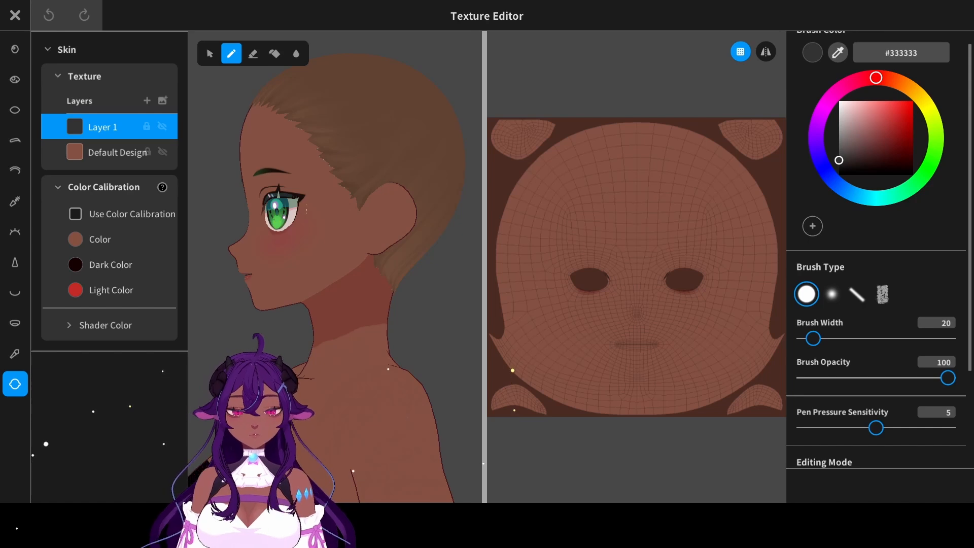
click(766, 51)
drag(813, 339, 827, 338)
key(ctrl+z)
click(838, 53)
click(350, 304)
- Try #7A3E35 shadow strokes along the jaw on the existing face layer, and undo them
mouse_move(273, 303)
mouse_down()
mouse_move(356, 213)
mouse_move(276, 303)
mouse_up()
key(ctrl+z)
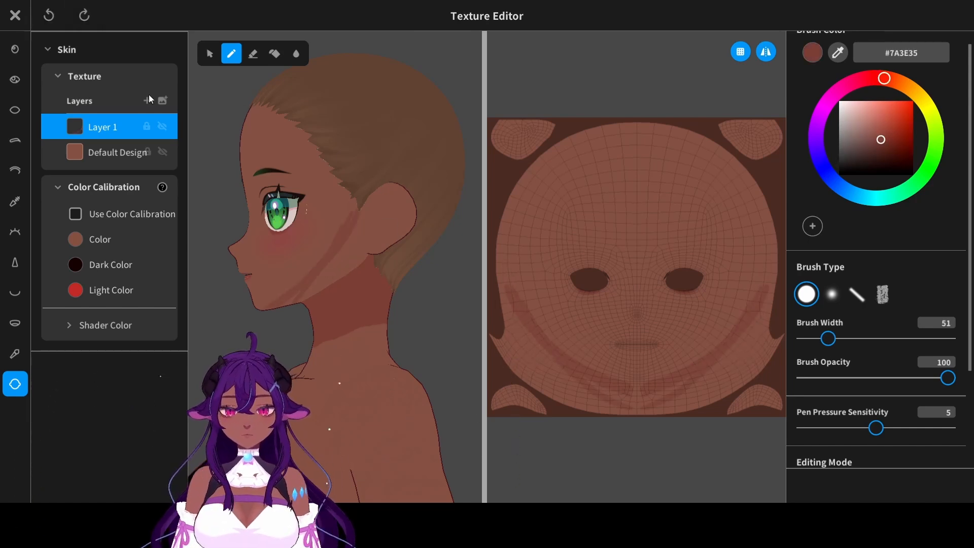
key(ctrl+z)
- On a new face skin layer, paint a symmetrical #7A3E35 shadow from in front of the ears along and under the jaw
click(147, 101)
drag(356, 213, 304, 284)
key(ctrl+z)
mouse_move(356, 213)
mouse_down()
mouse_move(269, 307)
mouse_move(352, 225)
mouse_move(314, 299)
mouse_up()
mouse_move(730, 360)
mouse_down()
mouse_move(672, 392)
mouse_move(767, 335)
mouse_move(775, 238)
mouse_up()
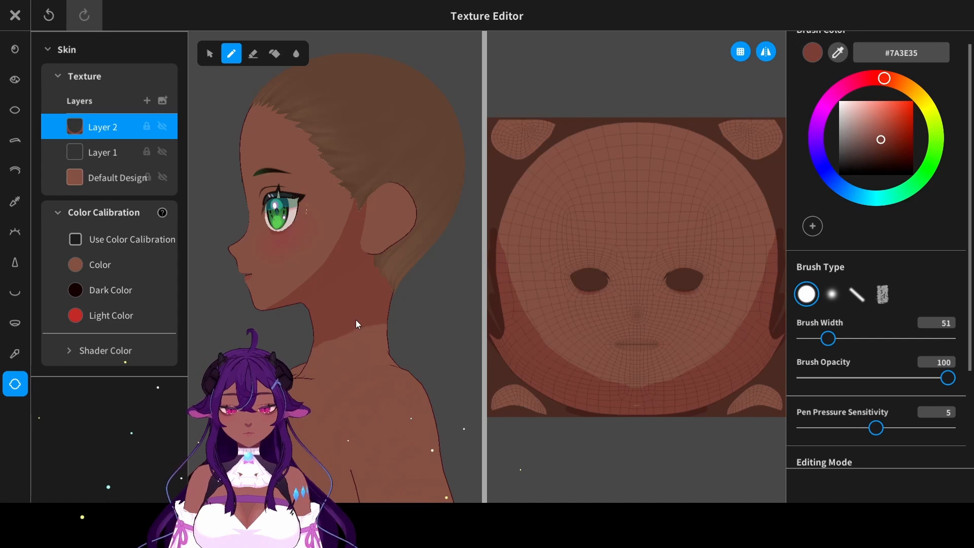
right_drag(448, 313, 481, 318)
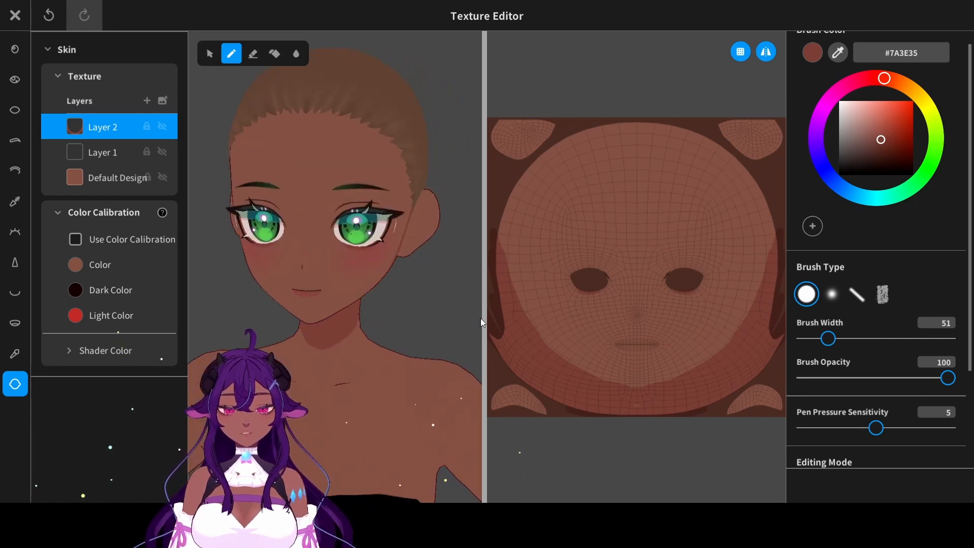
mouse_move(380, 324)
right_down()
mouse_move(409, 323)
mouse_move(383, 320)
right_up()
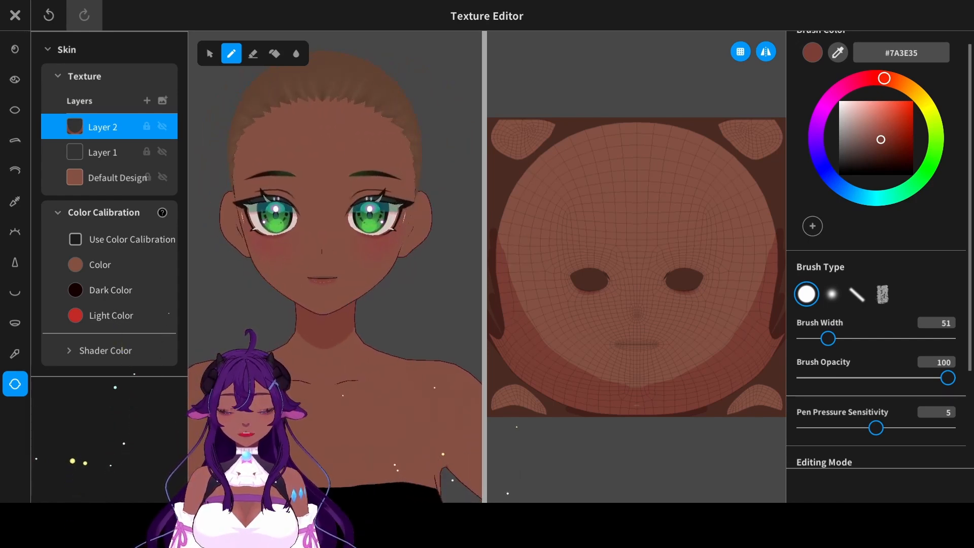
- On another new layer, draw symmetrical #6C3932 contour lines inside the ears with brush width 14
click(147, 101)
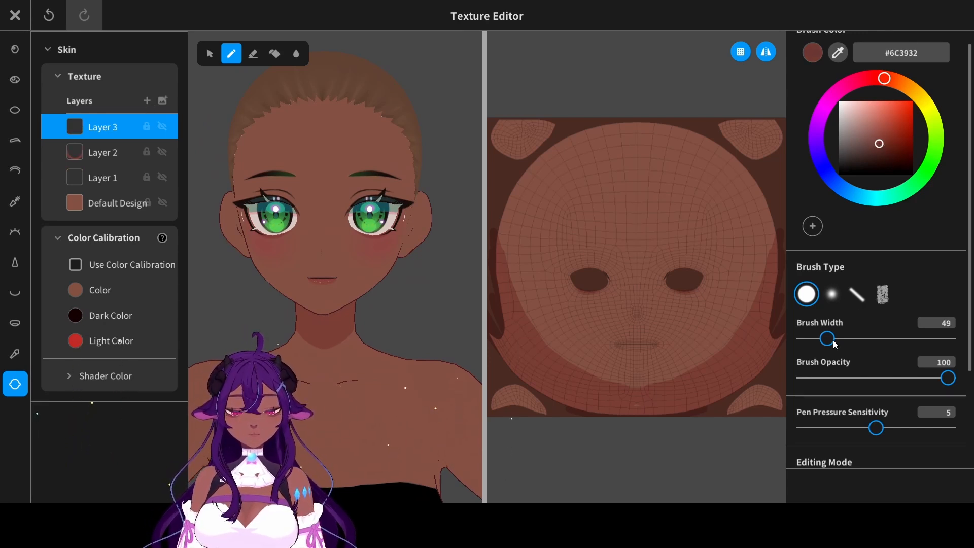
drag(834, 340, 817, 341)
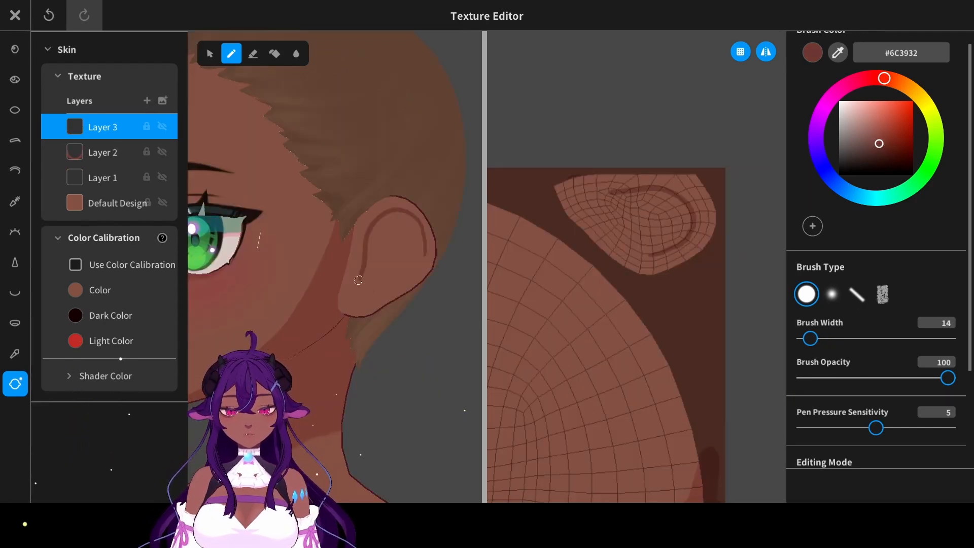
key(ctrl+z)
mouse_move(368, 292)
mouse_down()
mouse_move(373, 217)
mouse_move(407, 267)
mouse_up()
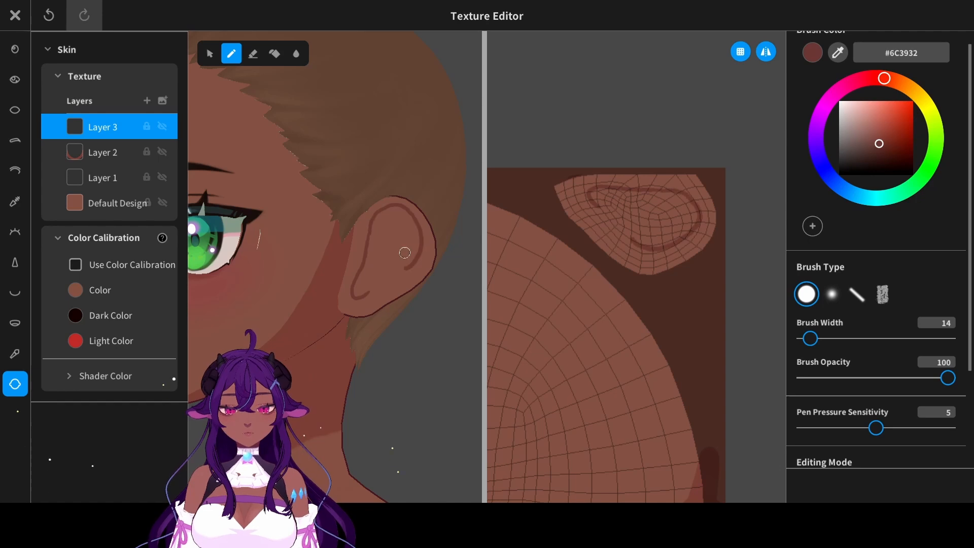
key(ctrl+z)
drag(393, 203, 405, 269)
drag(406, 269, 373, 238)
- On a further new layer, sample #7A3E34 from the neck shadow and shade the inner ears with brush width 84
click(147, 100)
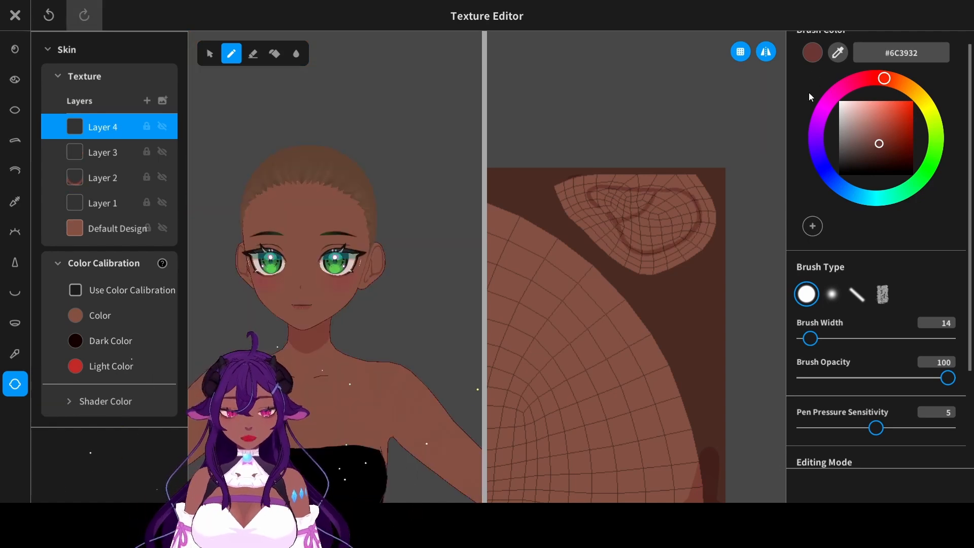
click(837, 52)
click(332, 315)
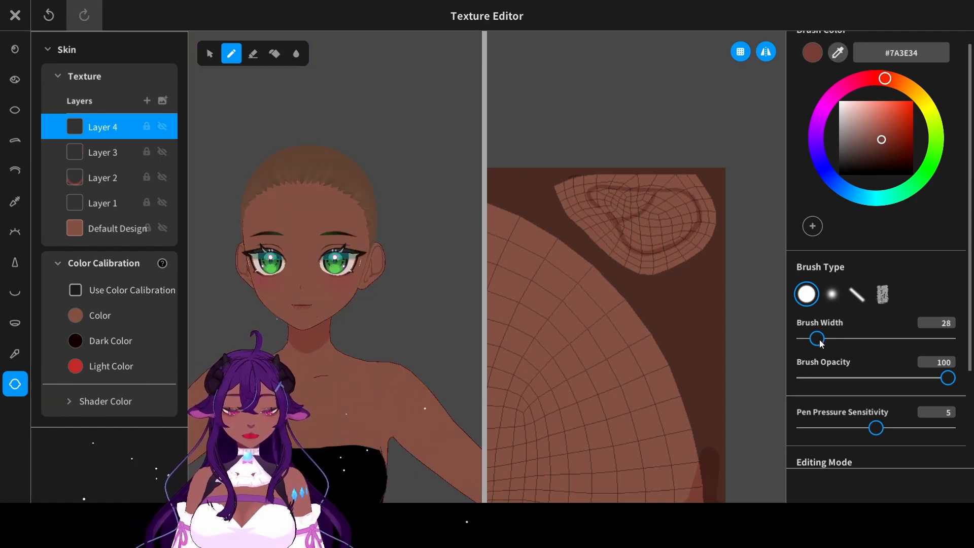
click(844, 338)
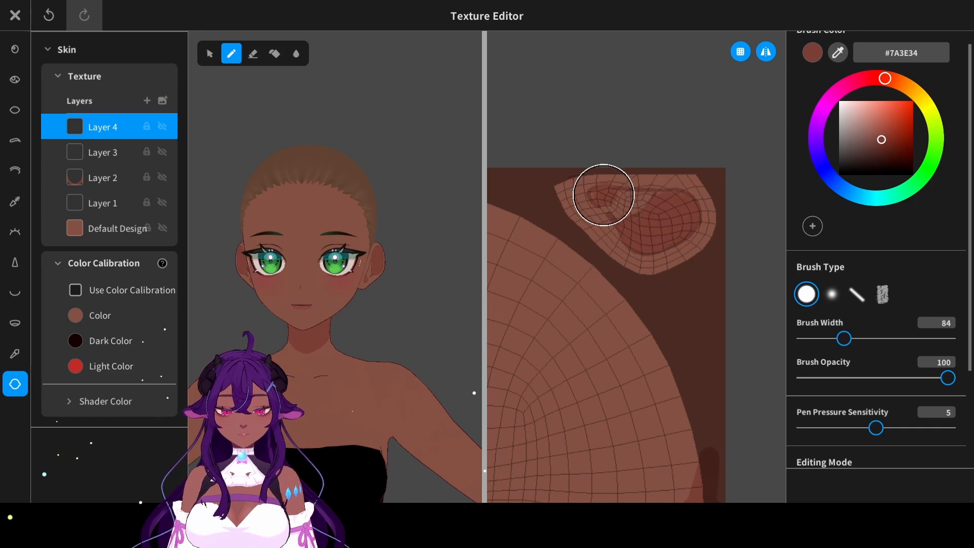
scroll(887, 403, down, 3)
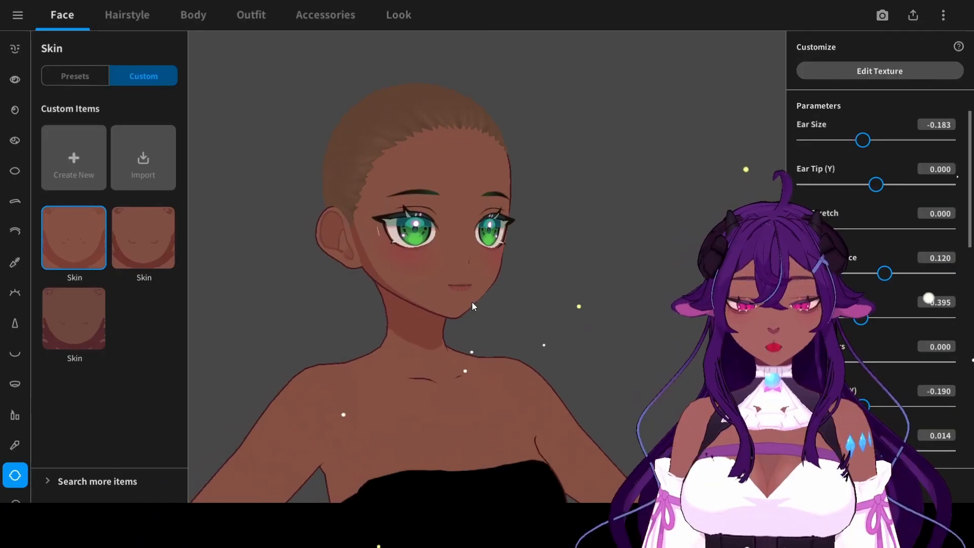
mouse_move(472, 302)
mouse_down()
mouse_move(505, 303)
mouse_move(463, 311)
mouse_move(380, 304)
mouse_move(458, 303)
mouse_up()
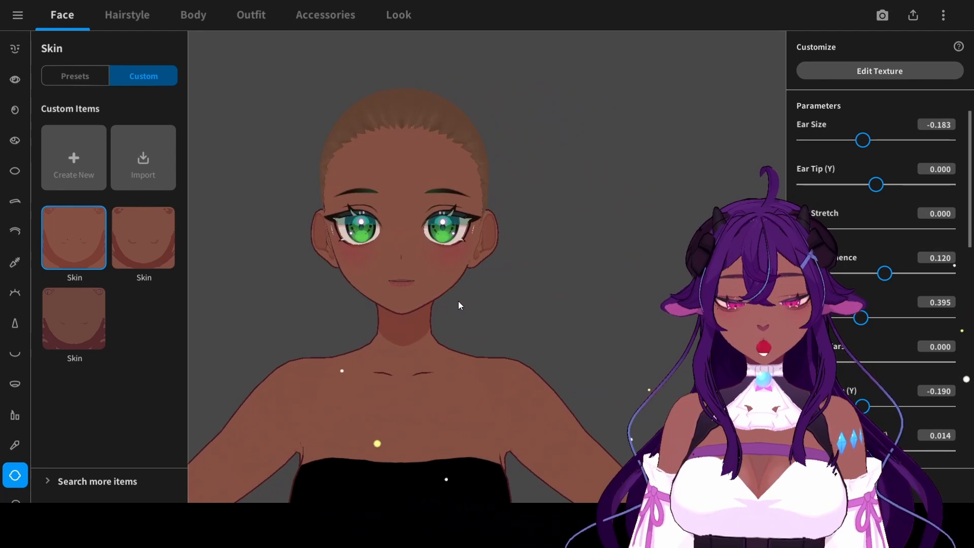